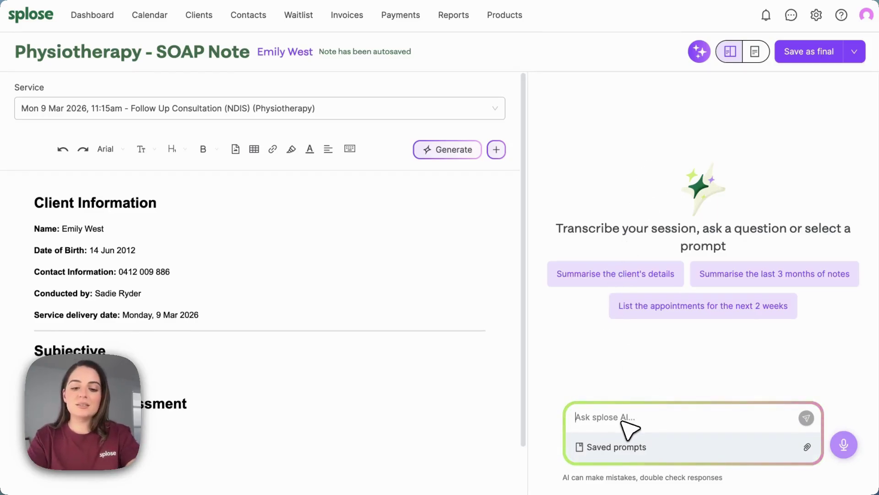
Ask the AI to summarise the last 3 progress notes prior to this one for appointment preparation, and review its answer
{"action": "type", "text": "Summarise the last 3 progress notes (prior to this one) so that I can be up to speed before my appointment"}
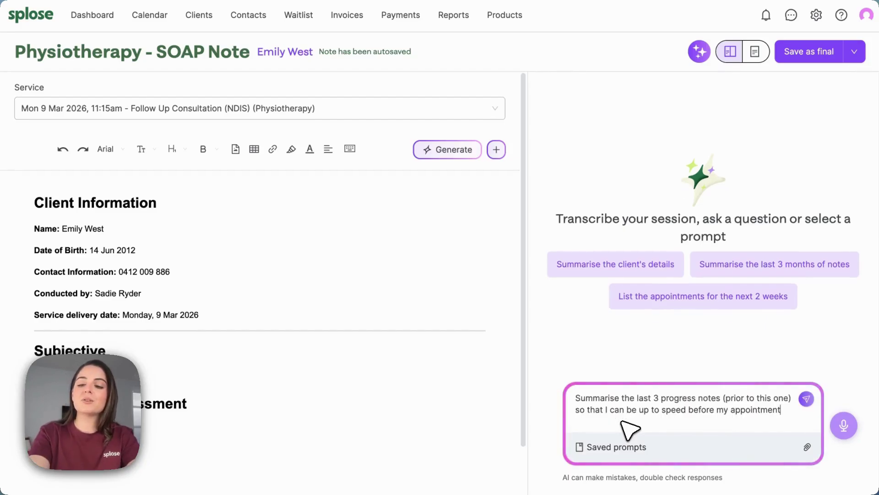
{"action": "key", "text": "shift+Up"}
{"action": "key", "text": "shift+Up"}
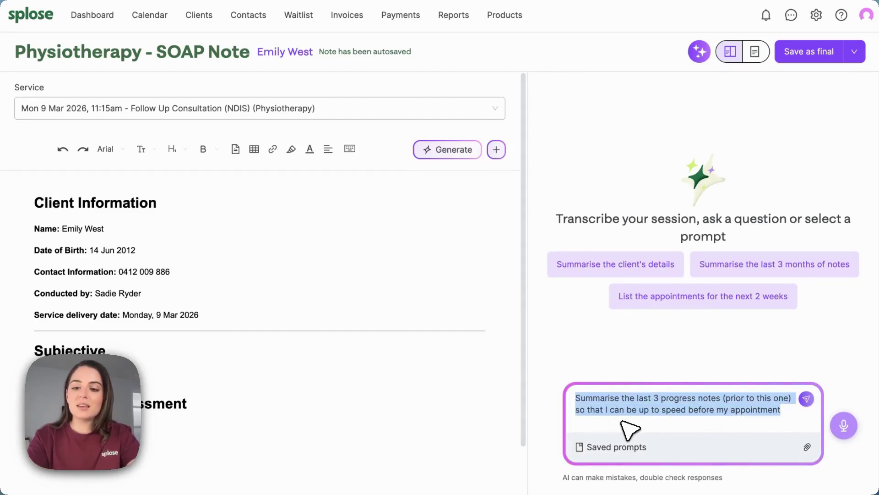
{"action": "key", "text": "Left"}
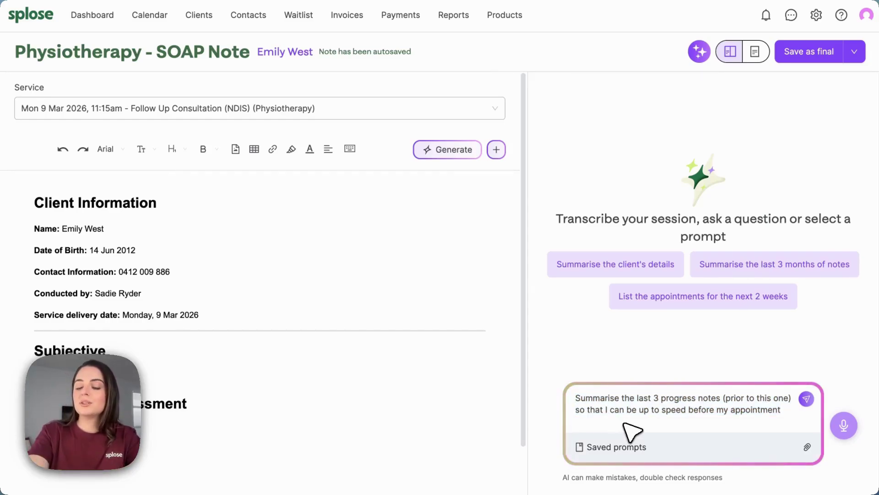
{"action": "key", "text": "Return"}
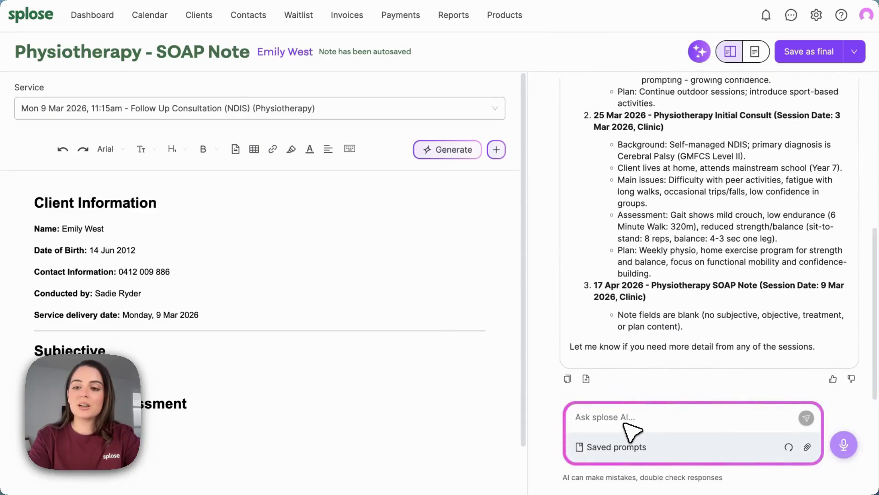
{"action": "scroll", "coordinate": [708, 274], "scroll_direction": "up", "scroll_amount": 3}
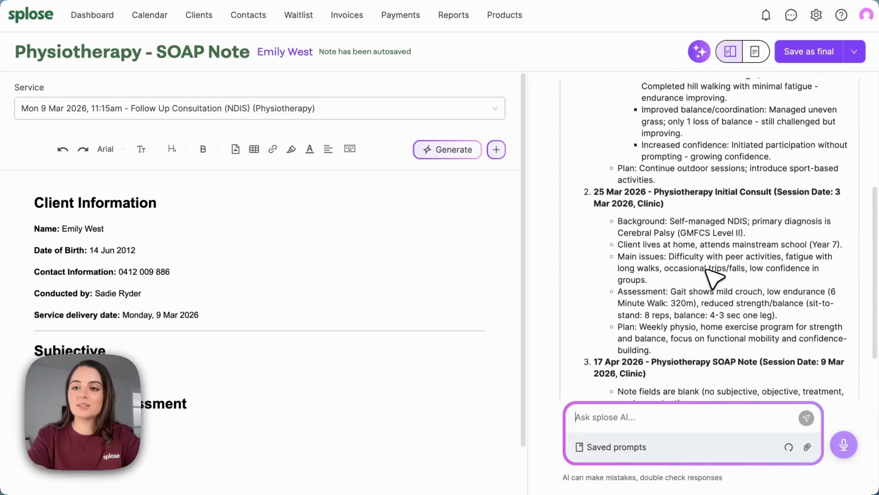
{"action": "scroll", "coordinate": [715, 278], "scroll_direction": "up", "scroll_amount": 4}
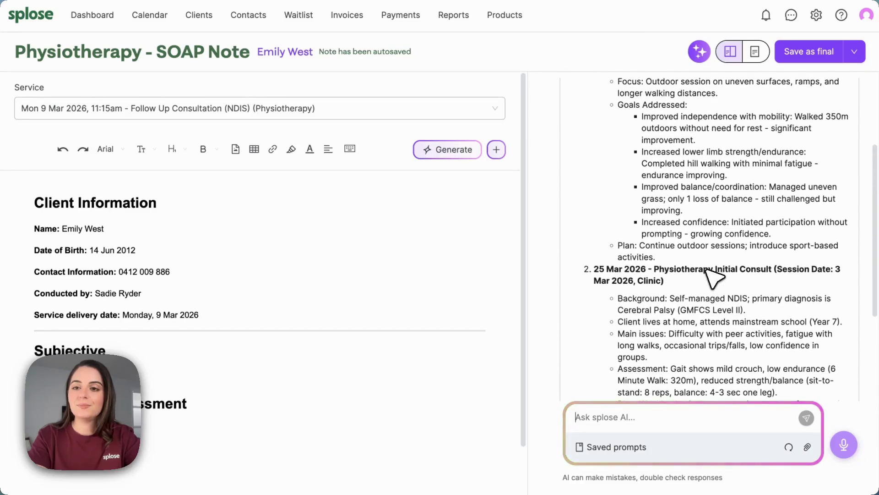
{"action": "scroll", "coordinate": [715, 277], "scroll_direction": "up", "scroll_amount": 1}
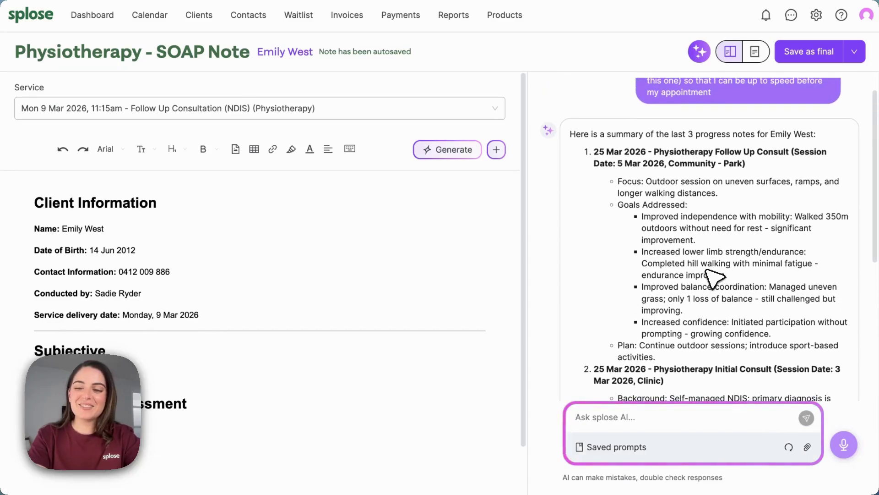
{"action": "scroll", "coordinate": [715, 277], "scroll_direction": "down", "scroll_amount": 6}
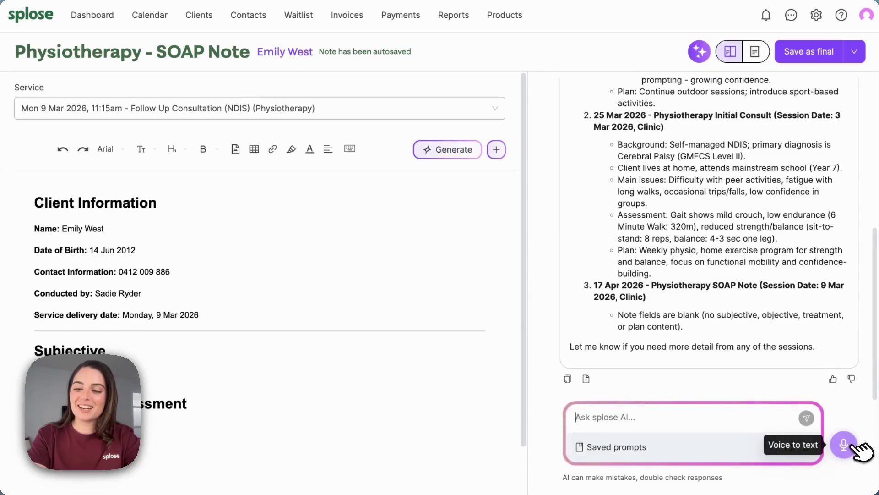
Mark the client's consent to the use of AI and upload the client's Session 4 recording as a dictation
{"action": "left_click", "coordinate": [853, 444]}
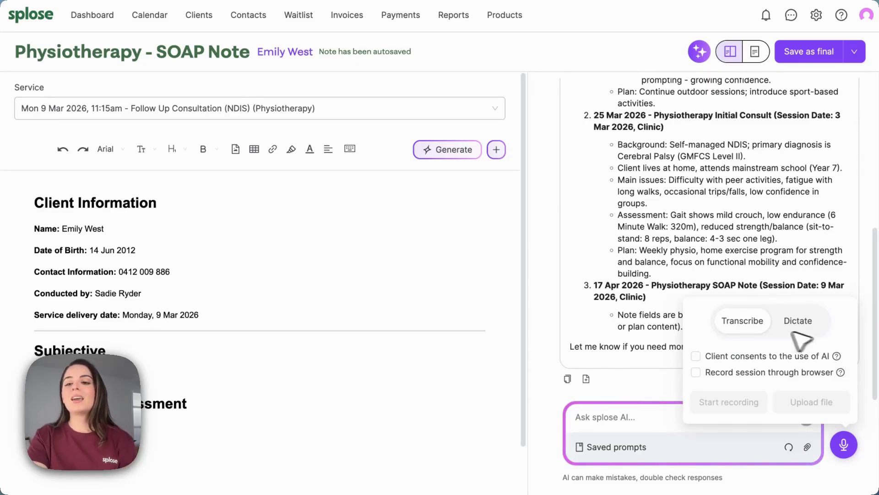
{"action": "left_click", "coordinate": [717, 357]}
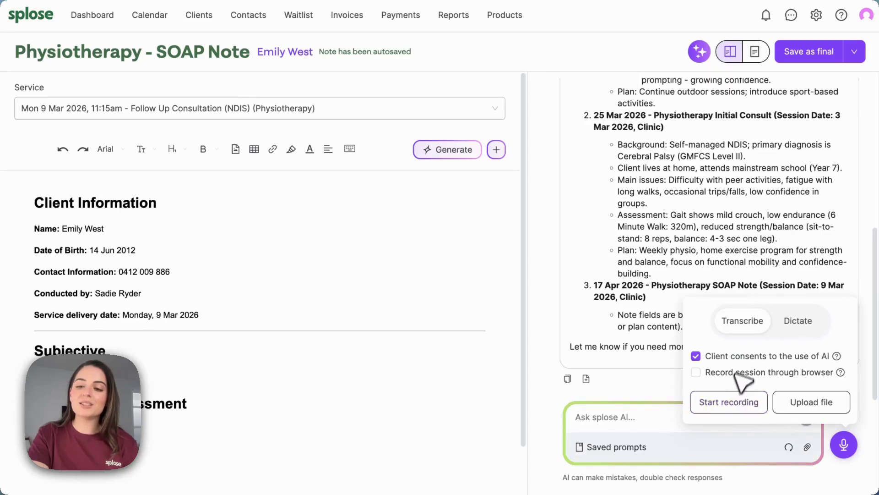
{"action": "left_click", "coordinate": [788, 322]}
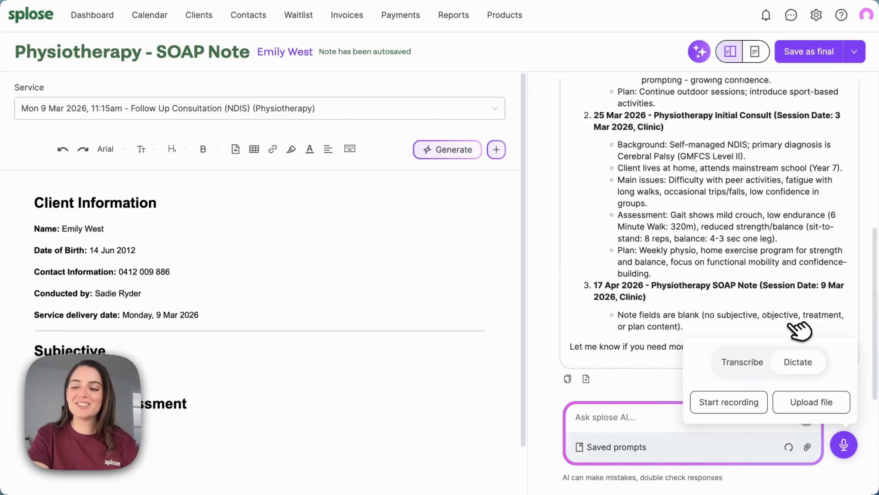
{"action": "left_click", "coordinate": [802, 402]}
{"action": "left_click", "coordinate": [415, 123]}
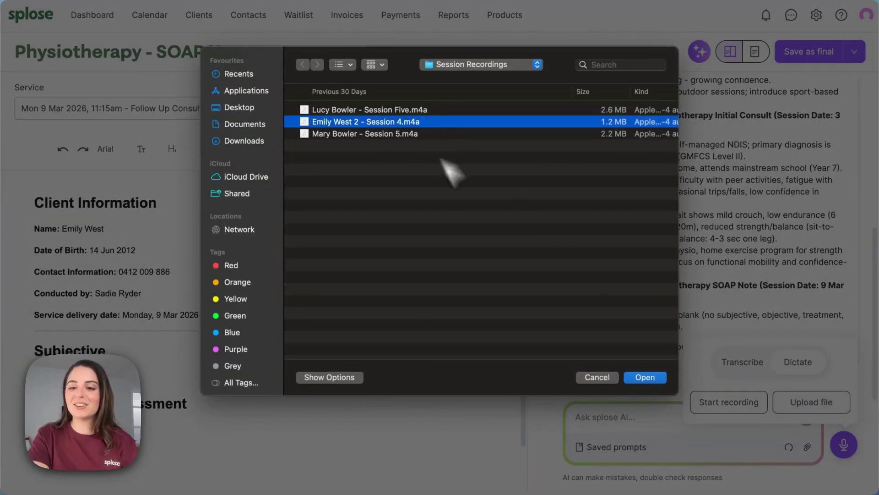
{"action": "left_click", "coordinate": [645, 377]}
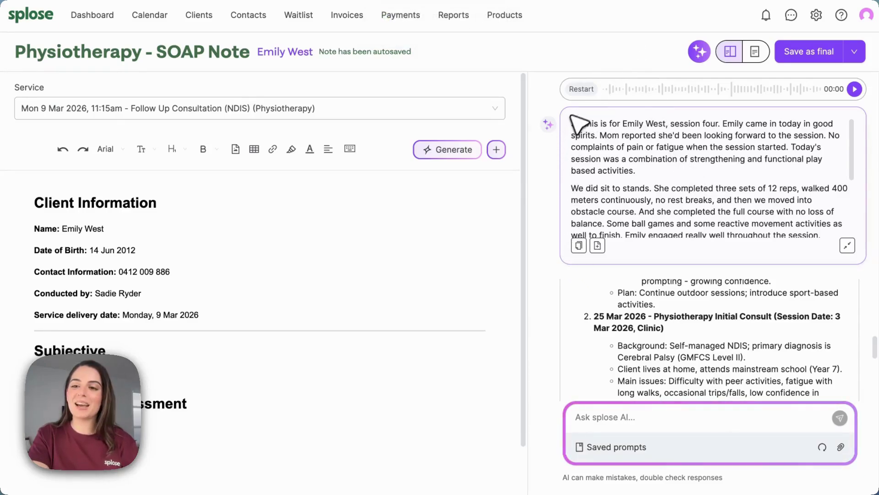
Read through the transcript of the uploaded dictation and collapse it
{"action": "scroll", "coordinate": [609, 161], "scroll_direction": "down", "scroll_amount": 2}
{"action": "scroll", "coordinate": [609, 160], "scroll_direction": "down", "scroll_amount": 1}
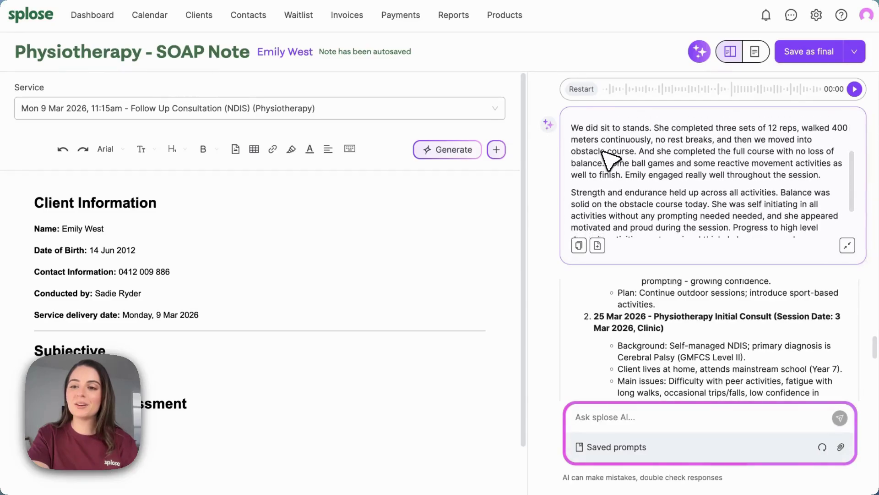
{"action": "scroll", "coordinate": [610, 160], "scroll_direction": "up", "scroll_amount": 3}
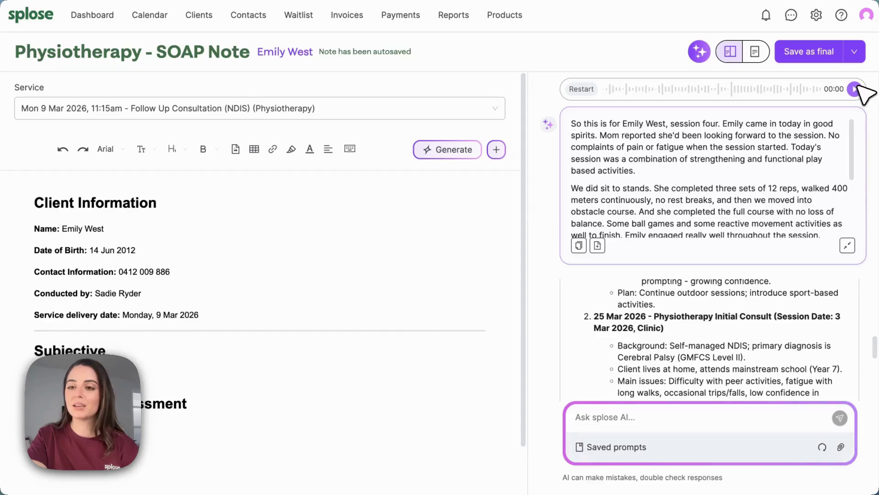
{"action": "left_click", "coordinate": [848, 246]}
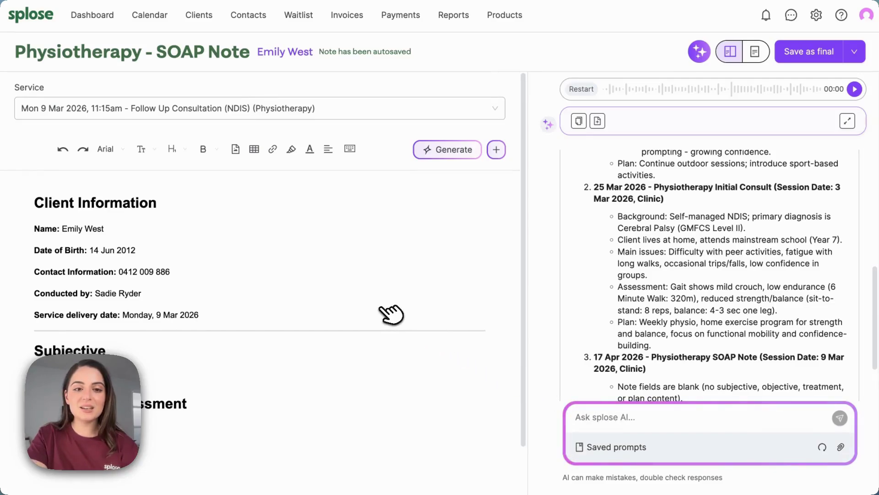
Load the saved prompt "Voice to text SOAP progress note", check its instructions and send it to the AI
{"action": "scroll", "coordinate": [392, 314], "scroll_direction": "down", "scroll_amount": 1}
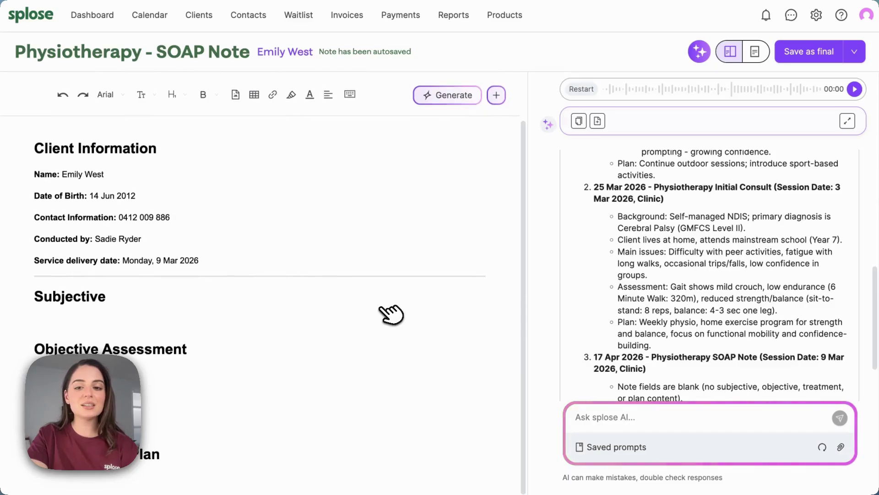
{"action": "left_click", "coordinate": [619, 452]}
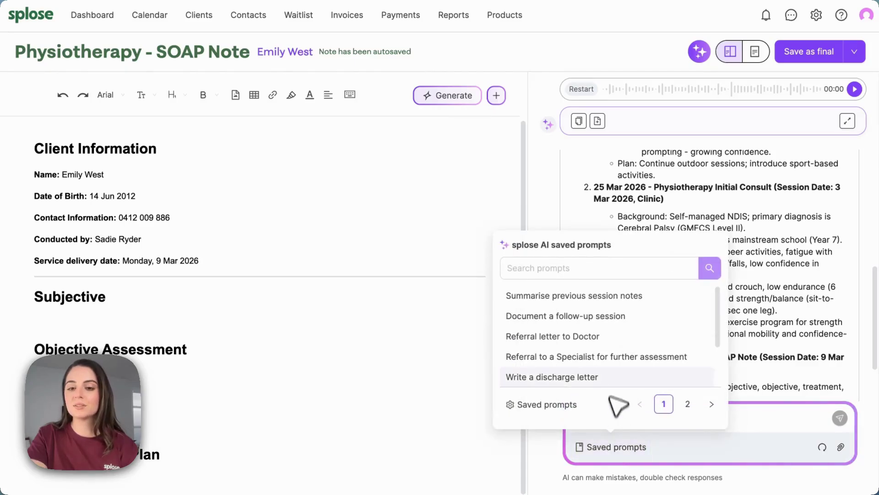
{"action": "scroll", "coordinate": [616, 380], "scroll_direction": "down", "scroll_amount": 3}
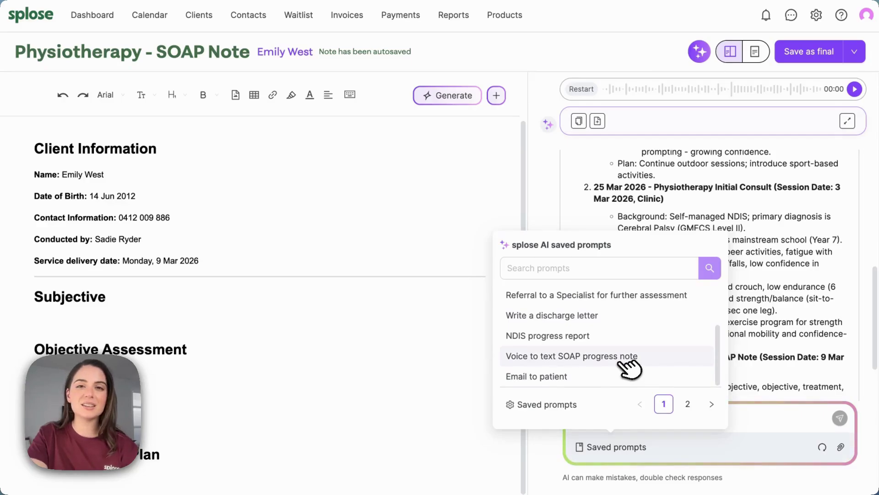
{"action": "left_click", "coordinate": [625, 362]}
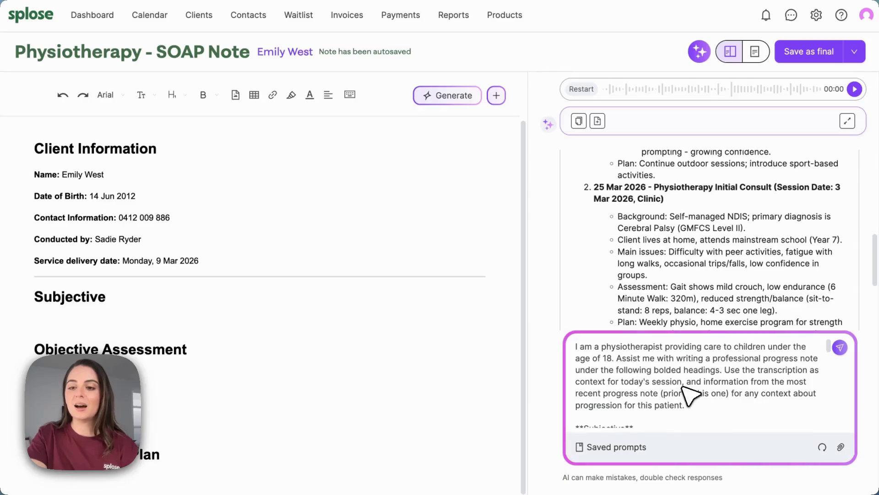
{"action": "scroll", "coordinate": [683, 386], "scroll_direction": "down", "scroll_amount": 3}
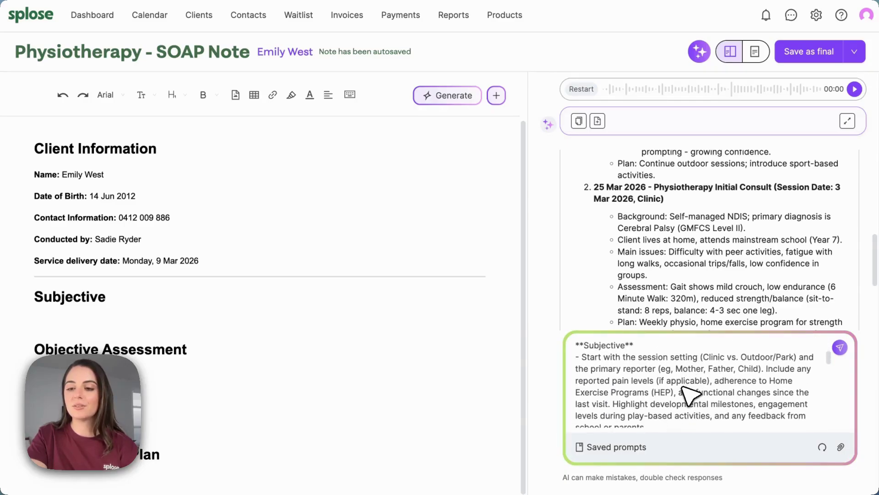
{"action": "scroll", "coordinate": [690, 394], "scroll_direction": "down", "scroll_amount": 4}
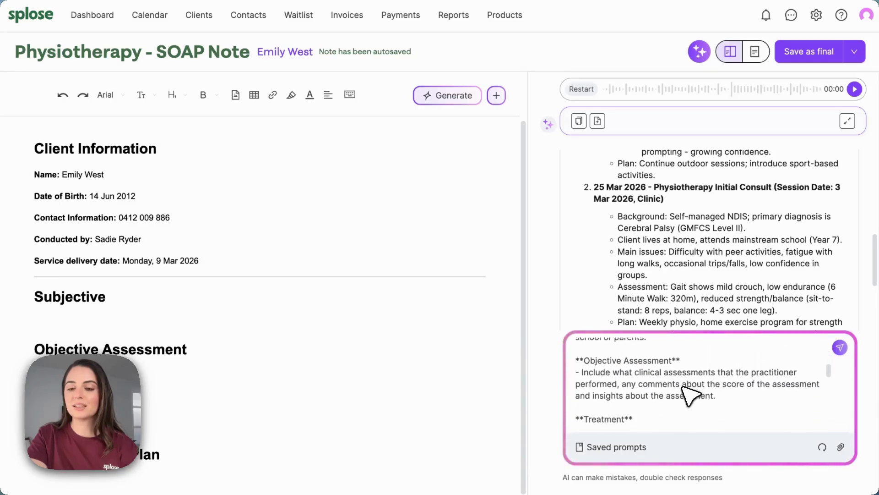
{"action": "scroll", "coordinate": [690, 394], "scroll_direction": "down", "scroll_amount": 2}
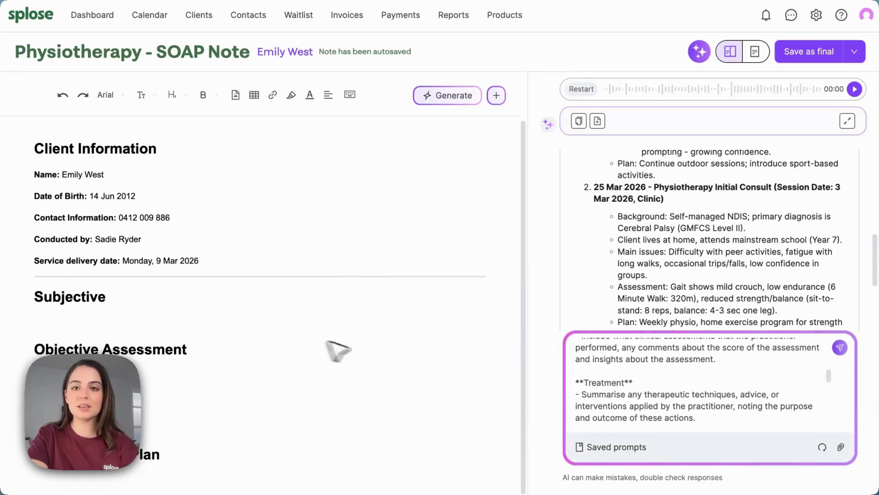
{"action": "scroll", "coordinate": [664, 403], "scroll_direction": "down", "scroll_amount": 3}
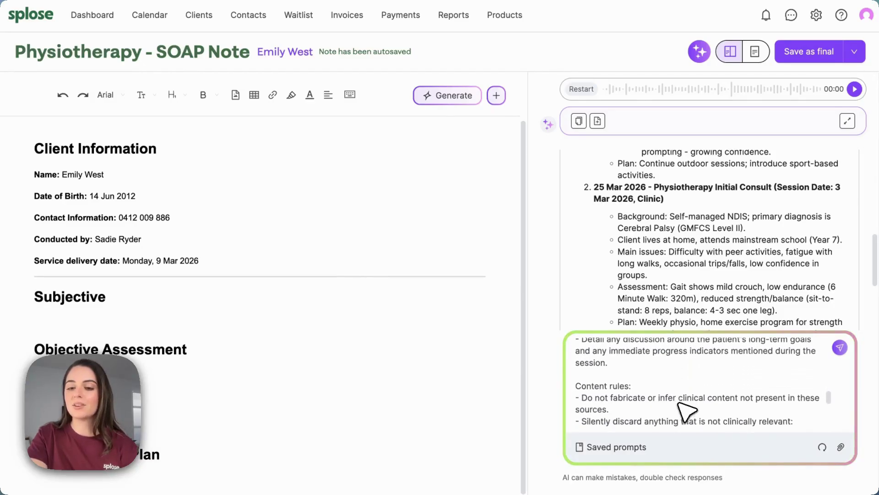
{"action": "scroll", "coordinate": [687, 410], "scroll_direction": "down", "scroll_amount": 1}
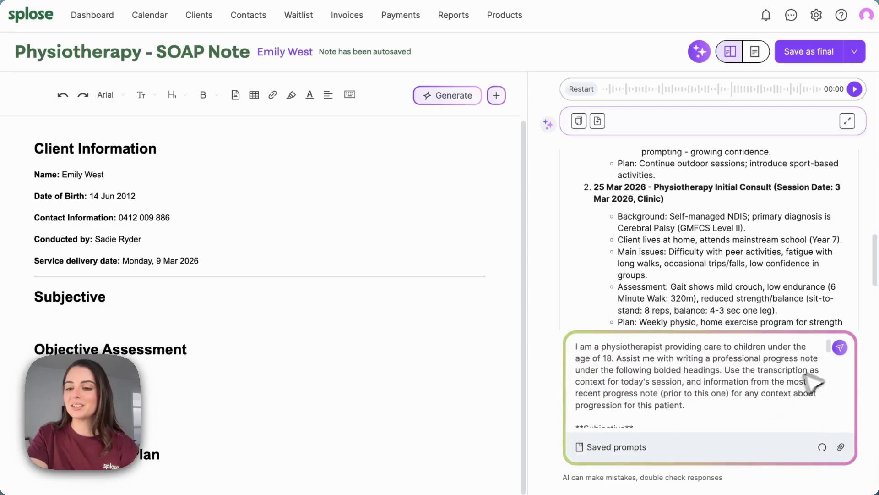
{"action": "left_click", "coordinate": [842, 347]}
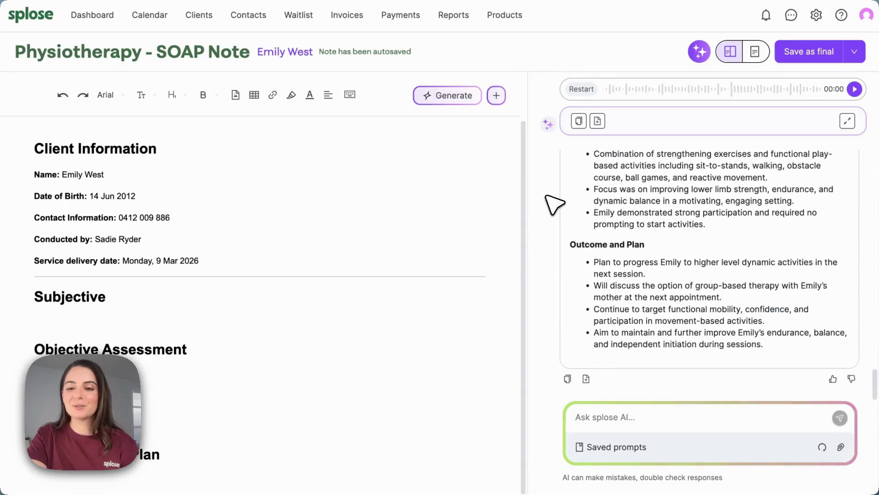
Review the generated progress note from Outcome and Plan back up to Subjective, and copy the whole response
{"action": "scroll", "coordinate": [547, 196], "scroll_direction": "up", "scroll_amount": 5}
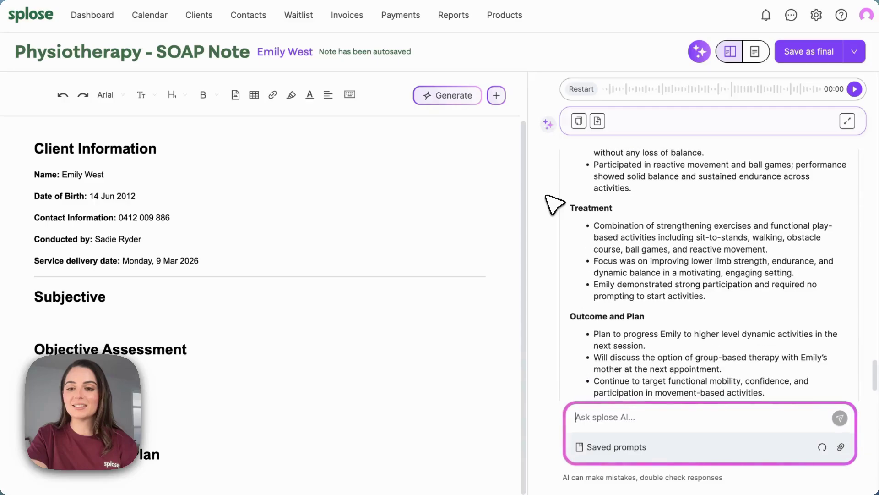
{"action": "scroll", "coordinate": [554, 203], "scroll_direction": "up", "scroll_amount": 3}
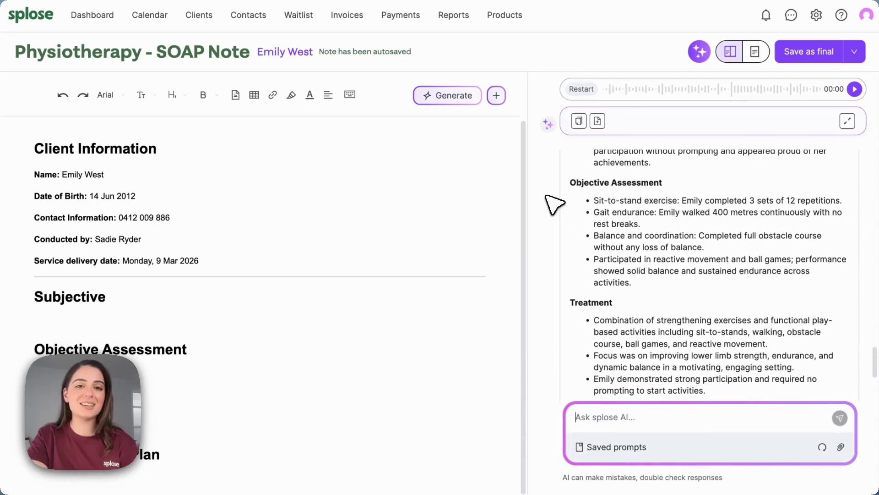
{"action": "scroll", "coordinate": [546, 196], "scroll_direction": "up", "scroll_amount": 4}
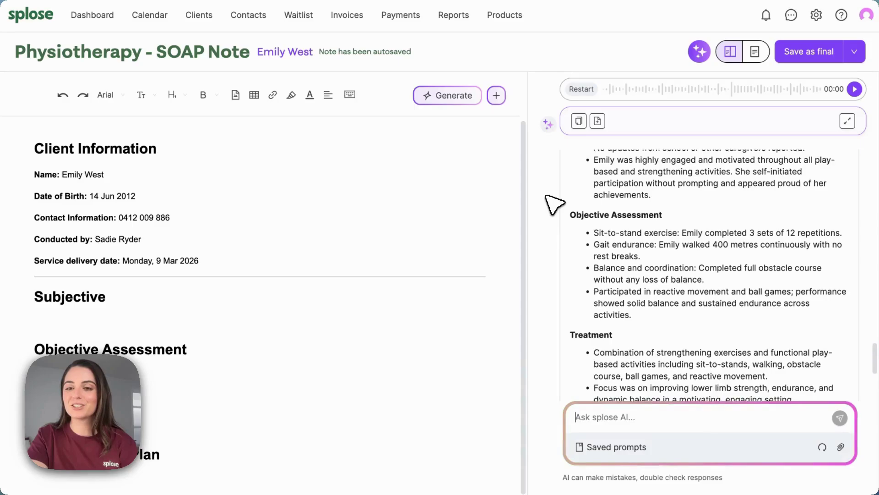
{"action": "scroll", "coordinate": [555, 204], "scroll_direction": "up", "scroll_amount": 1}
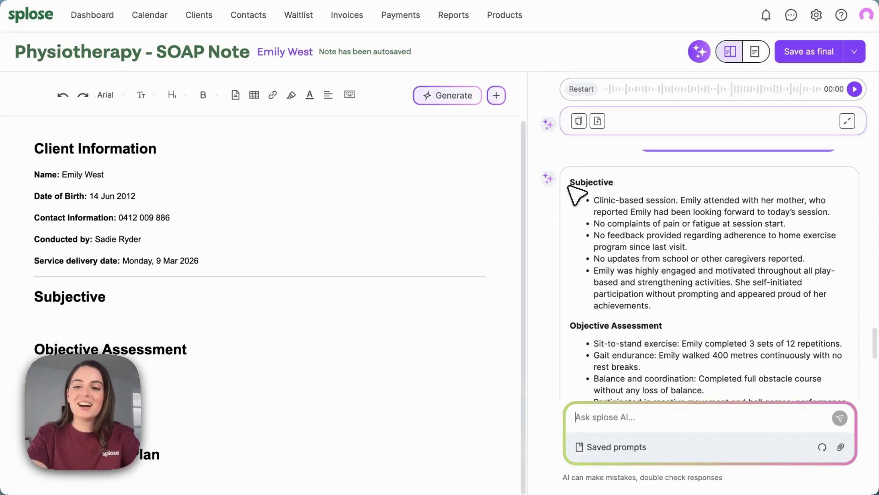
{"action": "left_click_drag", "start_coordinate": [572, 182], "coordinate": [625, 361]}
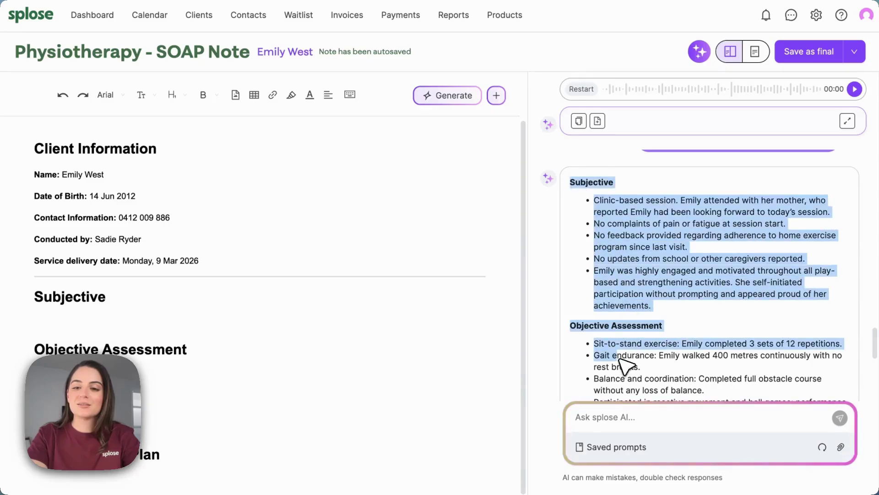
{"action": "left_click", "coordinate": [617, 326]}
{"action": "scroll", "coordinate": [620, 333], "scroll_direction": "down", "scroll_amount": 7}
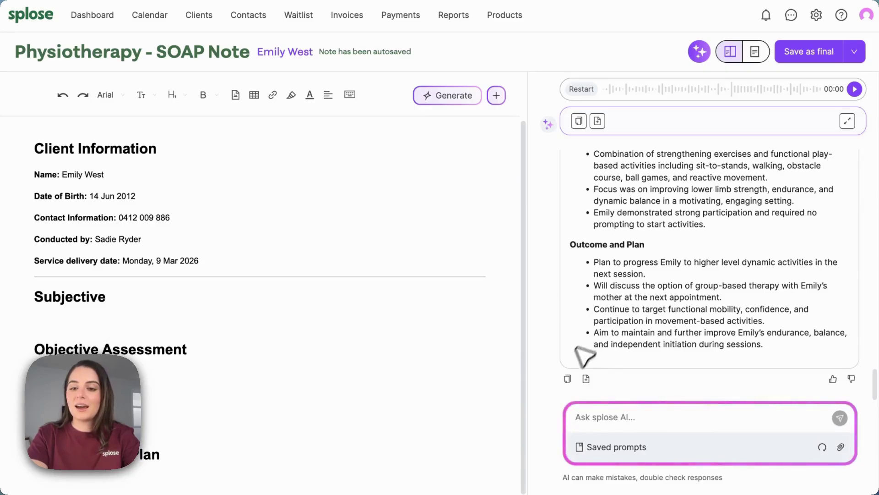
{"action": "left_click", "coordinate": [568, 379]}
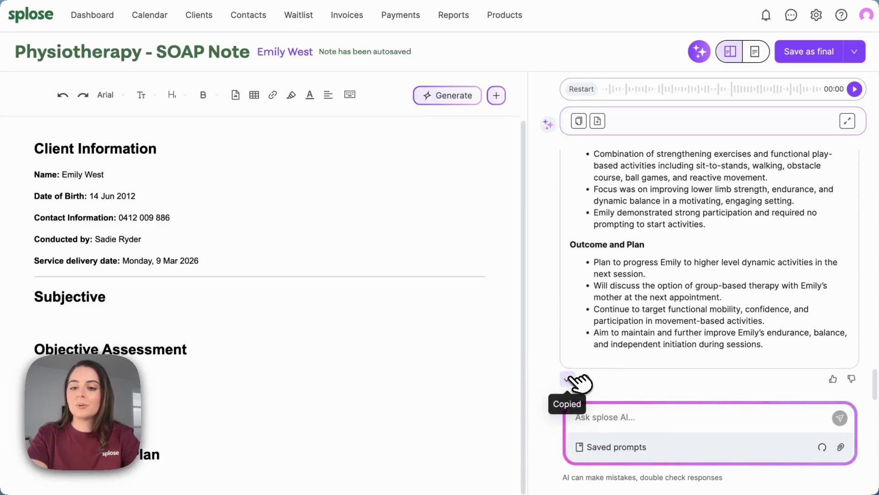
Replace the note's empty template sections from Subjective to the end with the copied AI response
{"action": "left_click", "coordinate": [35, 301]}
{"action": "key", "text": "shift+super+Down"}
{"action": "key", "text": "BackSpace"}
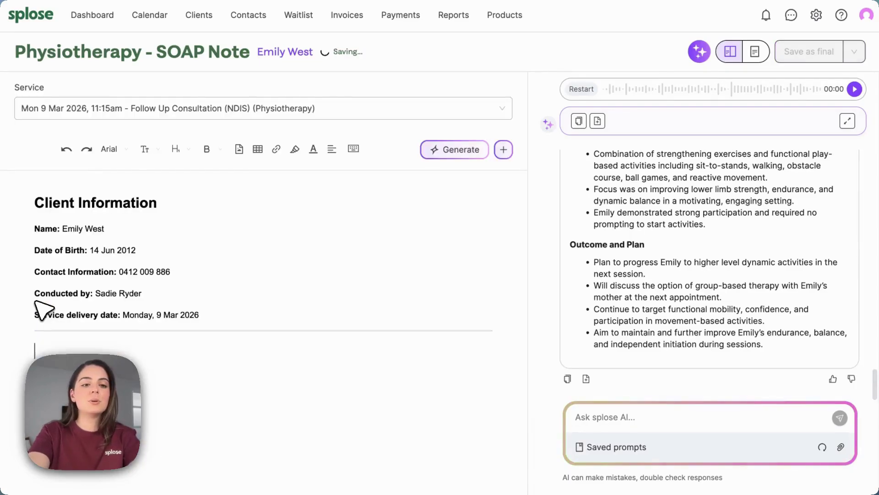
{"action": "key", "text": "super+v"}
{"action": "scroll", "coordinate": [206, 256], "scroll_direction": "up", "scroll_amount": 3}
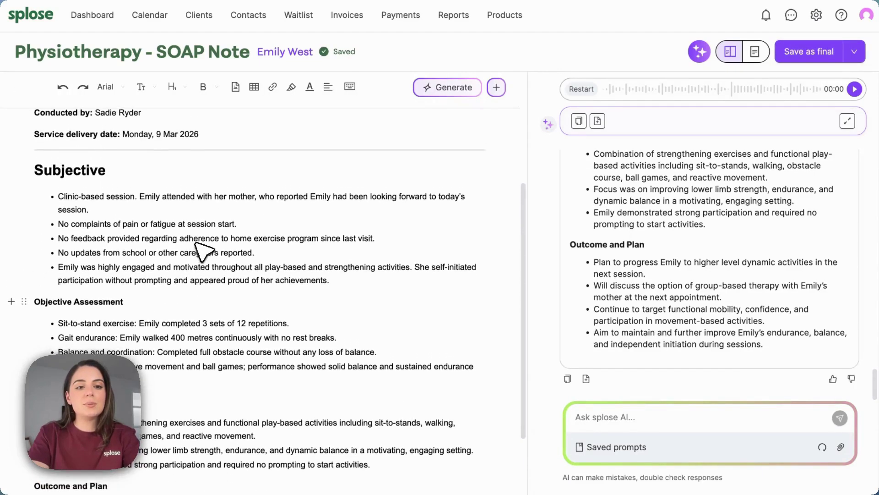
Change the Subjective heading's style to Text so it matches the other section headings
{"action": "double_click", "coordinate": [85, 182]}
{"action": "scroll", "coordinate": [110, 170], "scroll_direction": "up", "scroll_amount": 4}
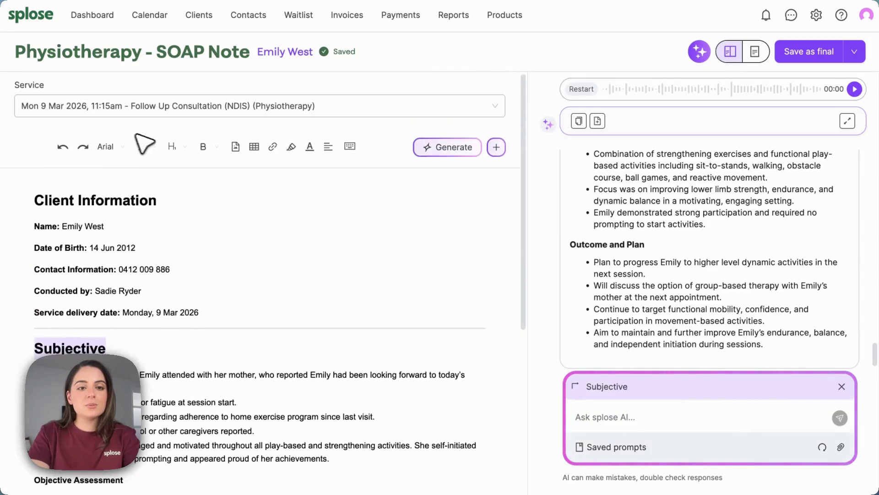
{"action": "left_click", "coordinate": [146, 147]}
{"action": "left_click", "coordinate": [173, 147]}
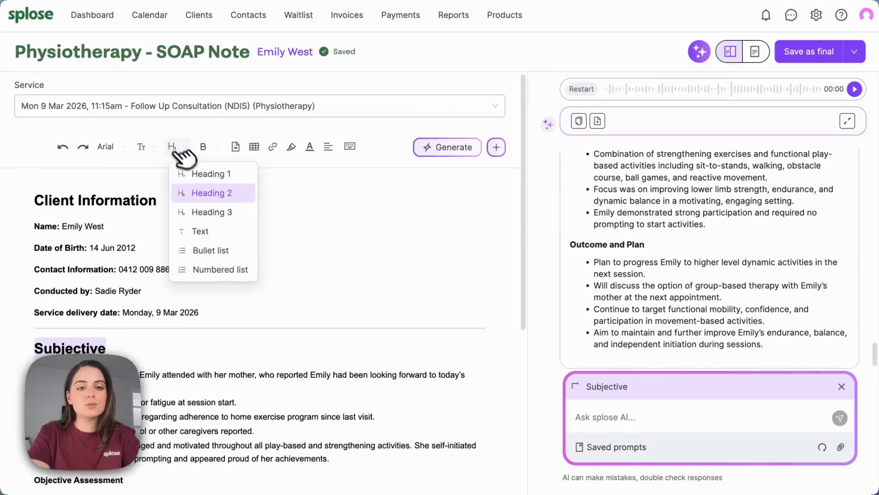
{"action": "left_click", "coordinate": [205, 230]}
{"action": "scroll", "coordinate": [220, 284], "scroll_direction": "down", "scroll_amount": 2}
{"action": "left_click", "coordinate": [229, 341]}
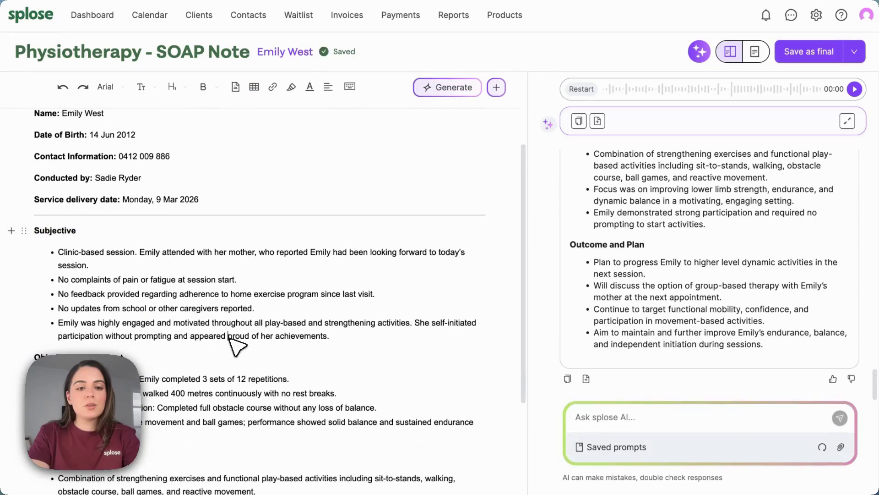
Check the pasted note's sections and select the first Subjective bullet as context for splose AI
{"action": "scroll", "coordinate": [231, 340], "scroll_direction": "down", "scroll_amount": 2}
{"action": "scroll", "coordinate": [238, 348], "scroll_direction": "down", "scroll_amount": 2}
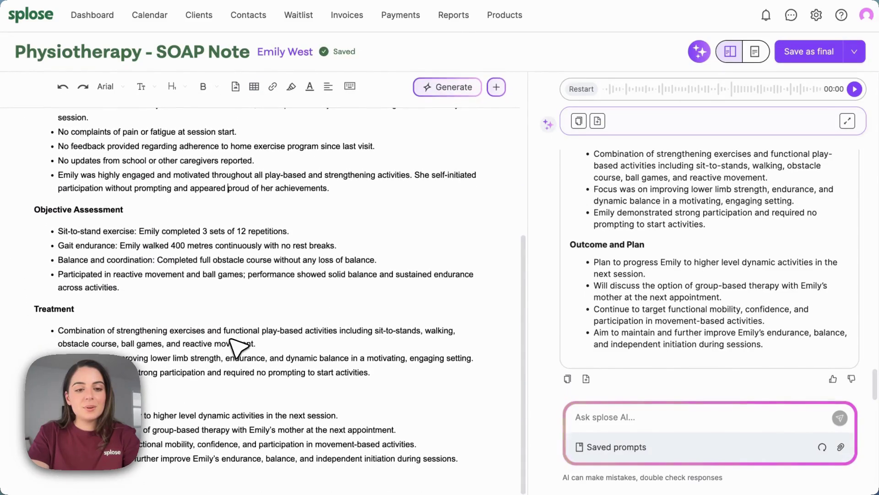
{"action": "scroll", "coordinate": [238, 349], "scroll_direction": "up", "scroll_amount": 2}
{"action": "scroll", "coordinate": [231, 340], "scroll_direction": "up", "scroll_amount": 2}
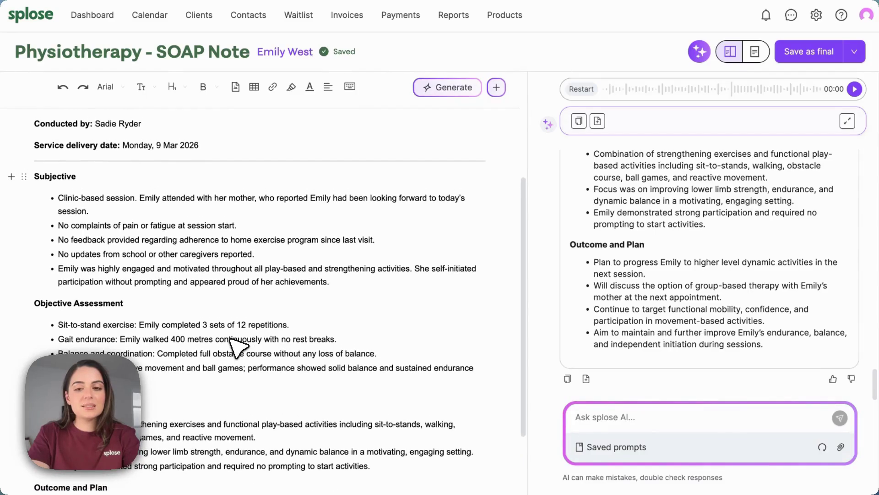
{"action": "scroll", "coordinate": [237, 348], "scroll_direction": "up", "scroll_amount": 1}
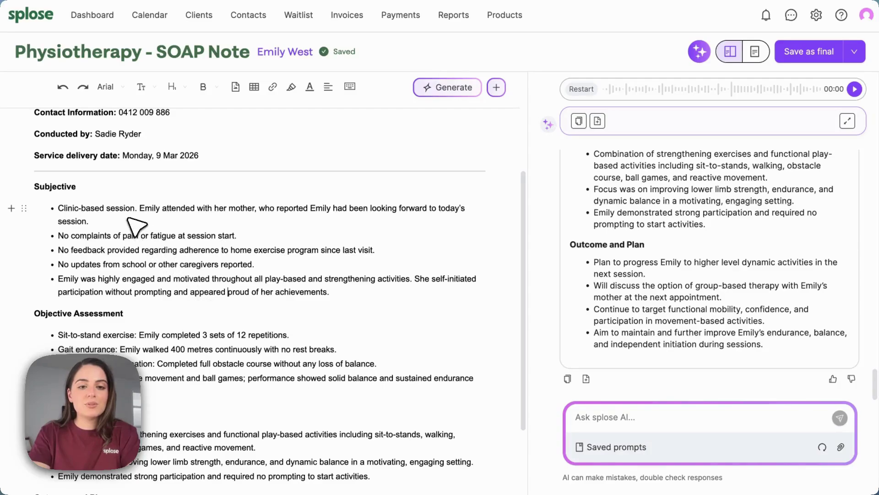
{"action": "triple_click", "coordinate": [184, 209]}
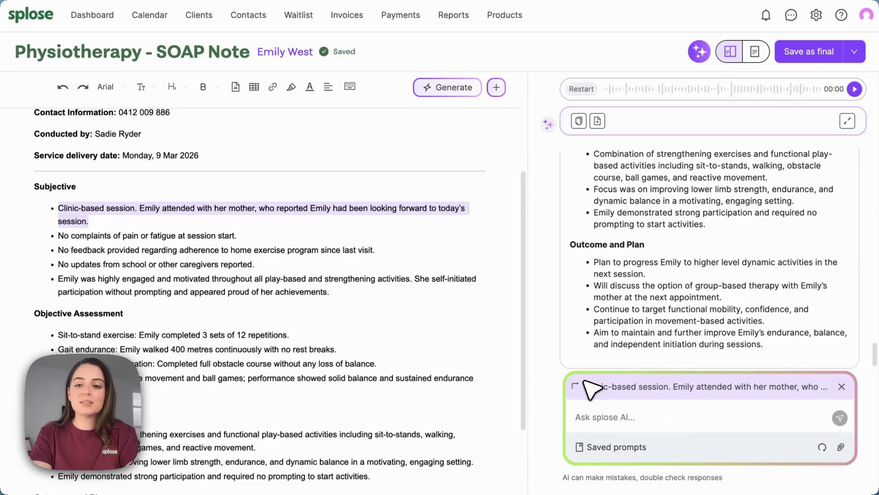
Examine the generated progress note in the AI chat from Subjective through Outcome and Plan
{"action": "scroll", "coordinate": [596, 298], "scroll_direction": "up", "scroll_amount": 6}
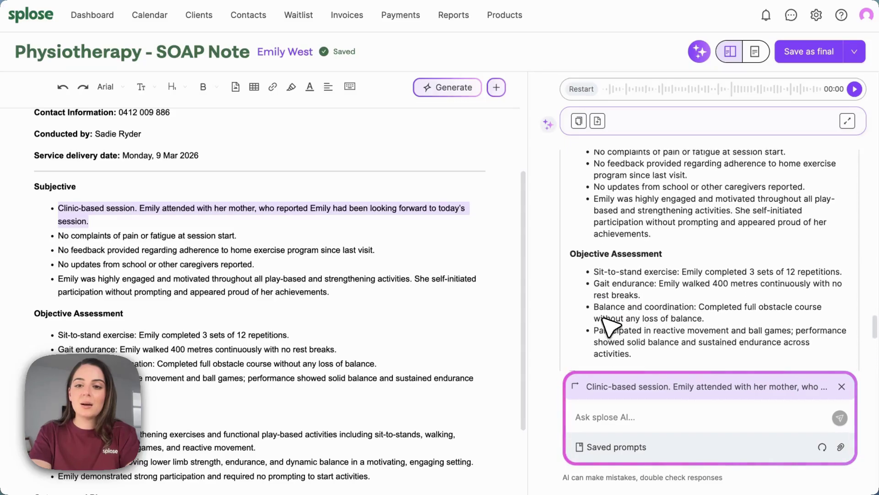
{"action": "scroll", "coordinate": [602, 319], "scroll_direction": "up", "scroll_amount": 2}
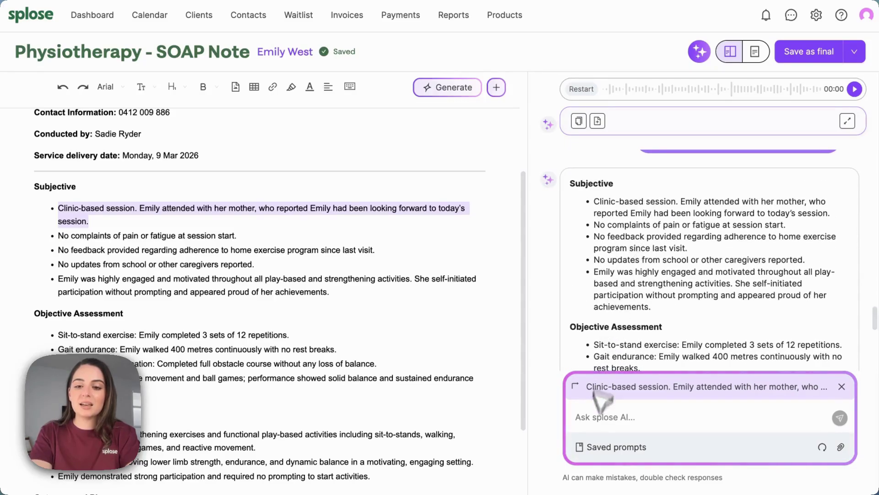
{"action": "scroll", "coordinate": [630, 316], "scroll_direction": "down", "scroll_amount": 2}
{"action": "scroll", "coordinate": [639, 338], "scroll_direction": "down", "scroll_amount": 5}
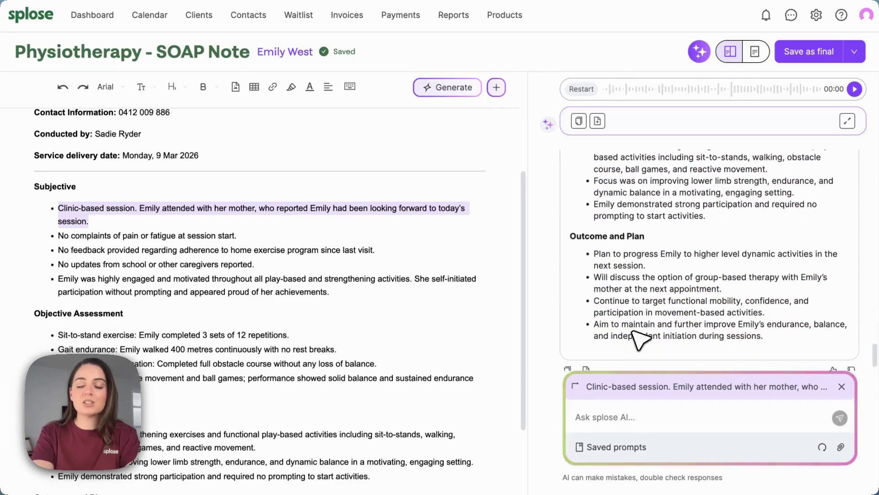
{"action": "scroll", "coordinate": [639, 337], "scroll_direction": "down", "scroll_amount": 1}
{"action": "scroll", "coordinate": [669, 297], "scroll_direction": "up", "scroll_amount": 6}
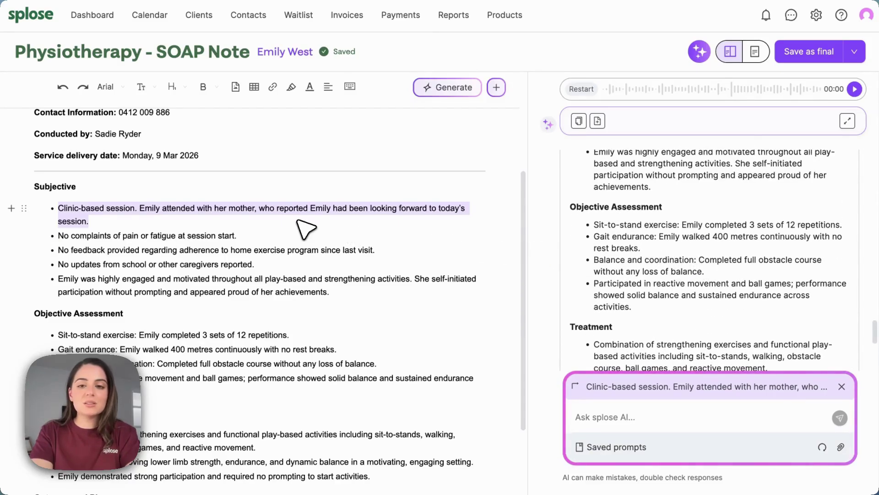
{"action": "scroll", "coordinate": [785, 240], "scroll_direction": "up", "scroll_amount": 4}
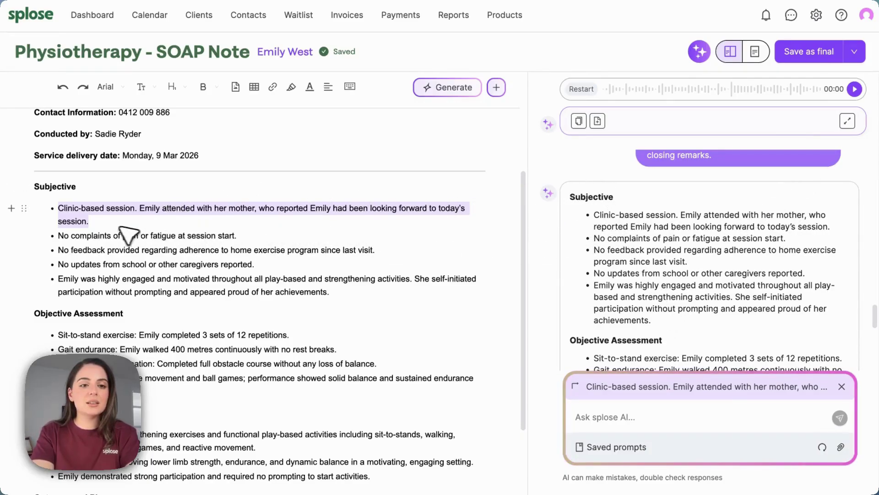
Reselect the first Subjective bullet as AI context, go to the AI prompt and remove the quoted text
{"action": "triple_click", "coordinate": [78, 214]}
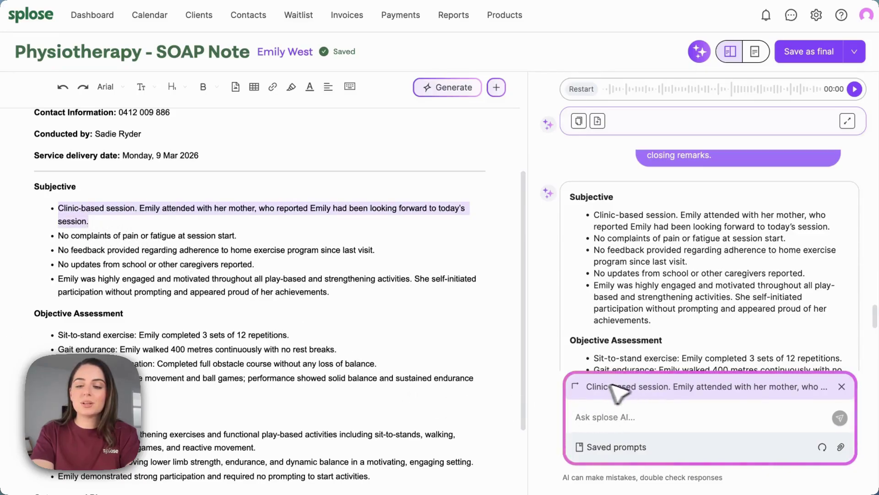
{"action": "left_click", "coordinate": [622, 414]}
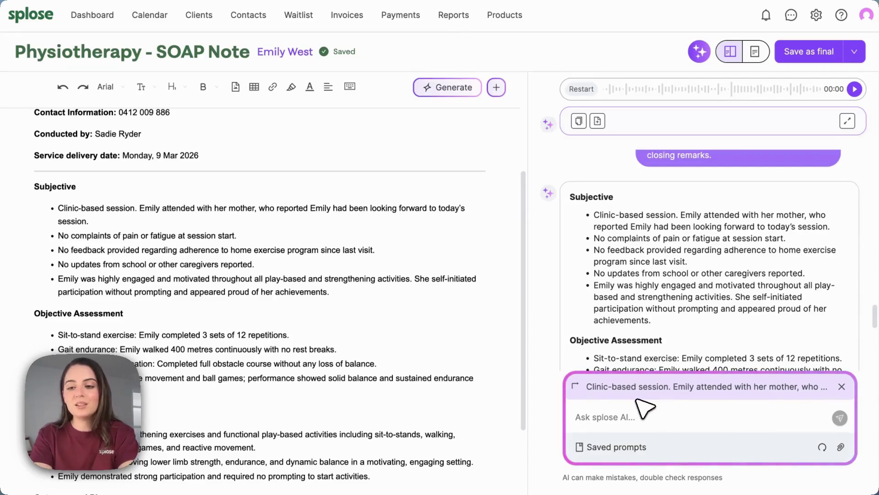
{"action": "left_click", "coordinate": [842, 386]}
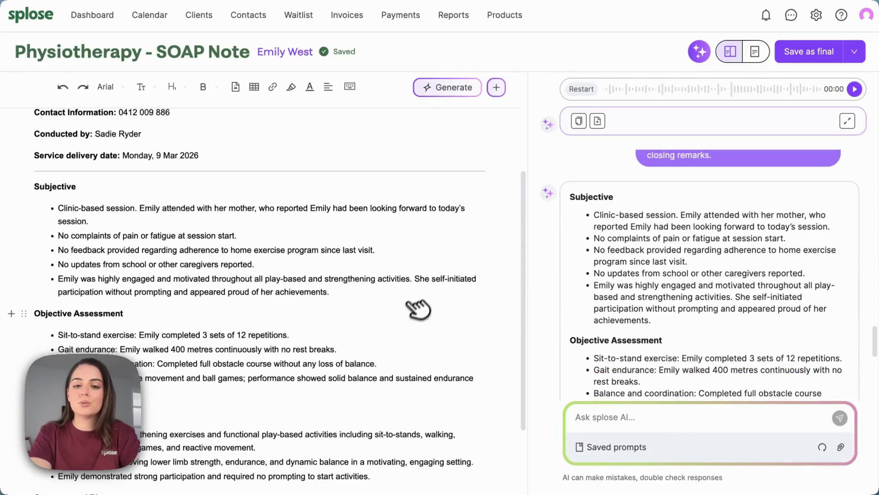
Try retyping the word "program" in the Subjective bullet about home exercise adherence, and undo the edit
{"action": "scroll", "coordinate": [434, 363], "scroll_direction": "down", "scroll_amount": 1}
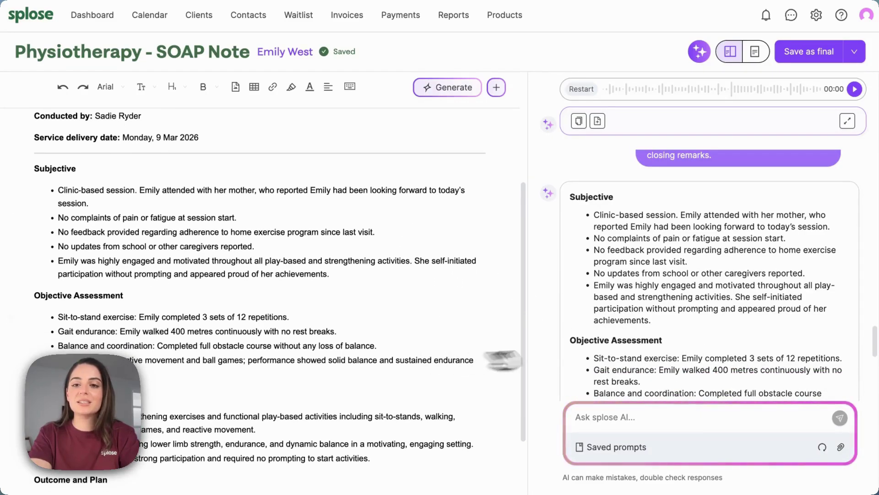
{"action": "scroll", "coordinate": [670, 354], "scroll_direction": "down", "scroll_amount": 1}
{"action": "scroll", "coordinate": [671, 353], "scroll_direction": "down", "scroll_amount": 8}
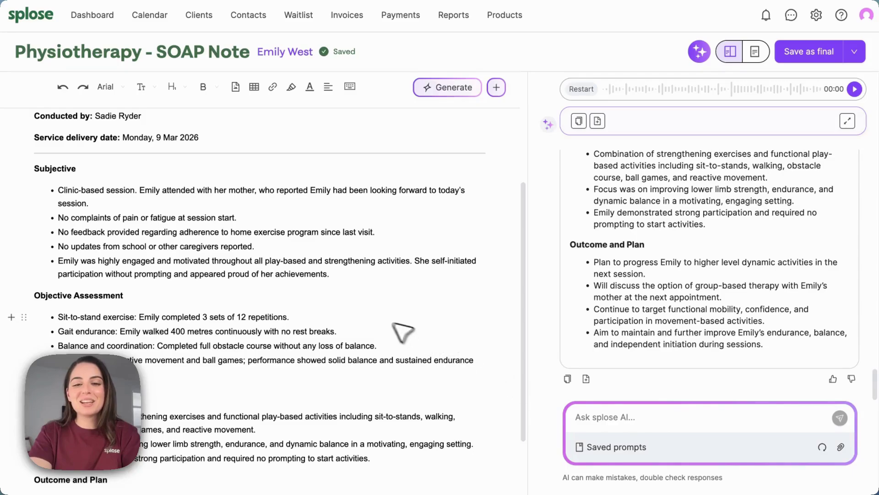
{"action": "double_click", "coordinate": [302, 232]}
{"action": "left_click", "coordinate": [303, 232]}
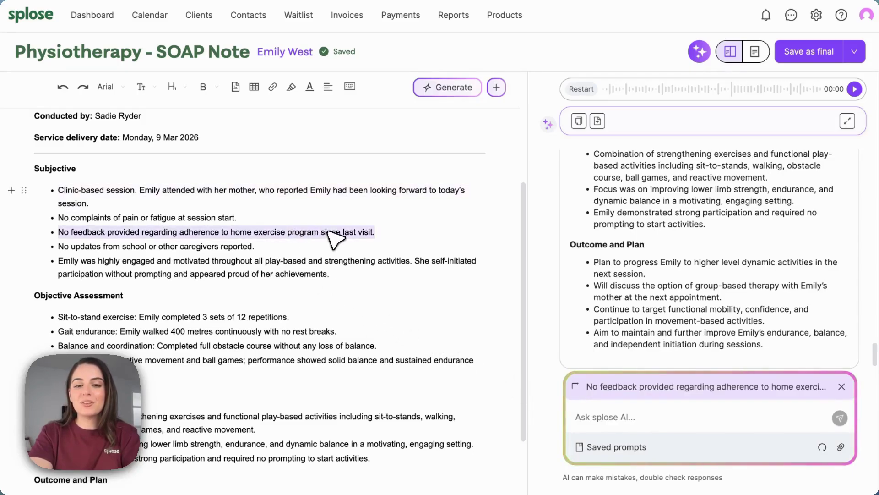
{"action": "left_click", "coordinate": [313, 230]}
{"action": "double_click", "coordinate": [300, 232]}
{"action": "type", "text": "p"}
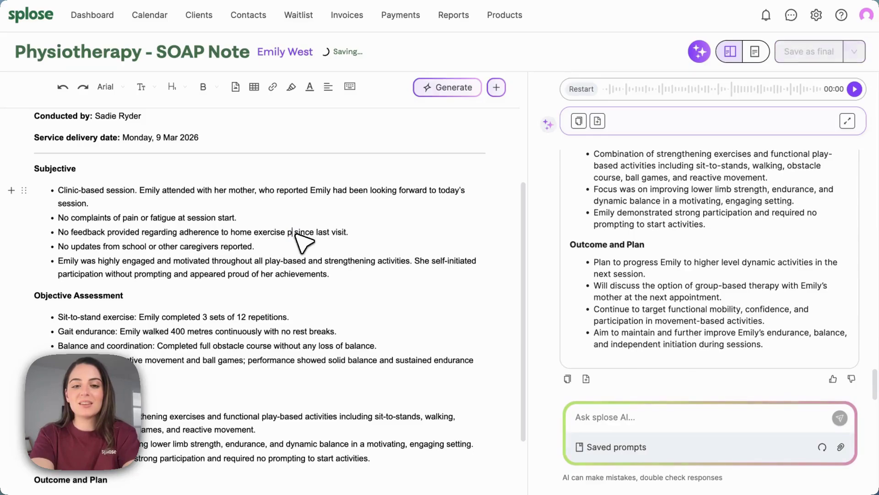
{"action": "key", "text": "ctrl+z"}
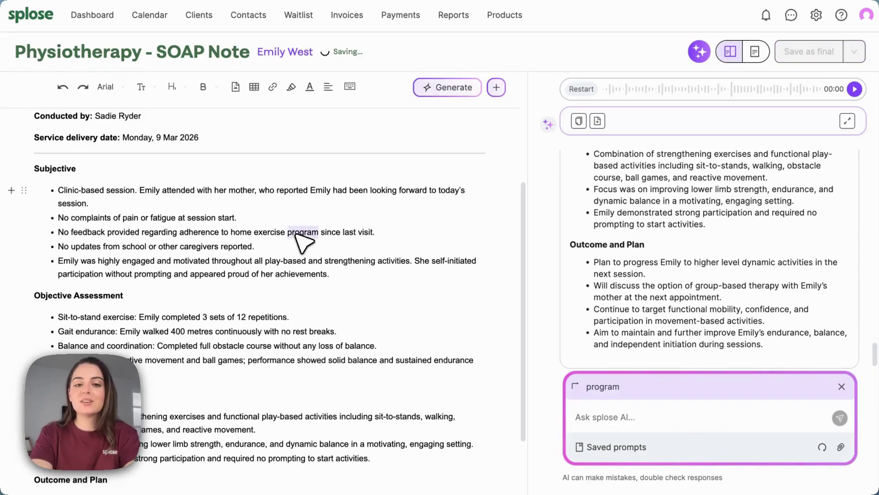
{"action": "left_click", "coordinate": [315, 261]}
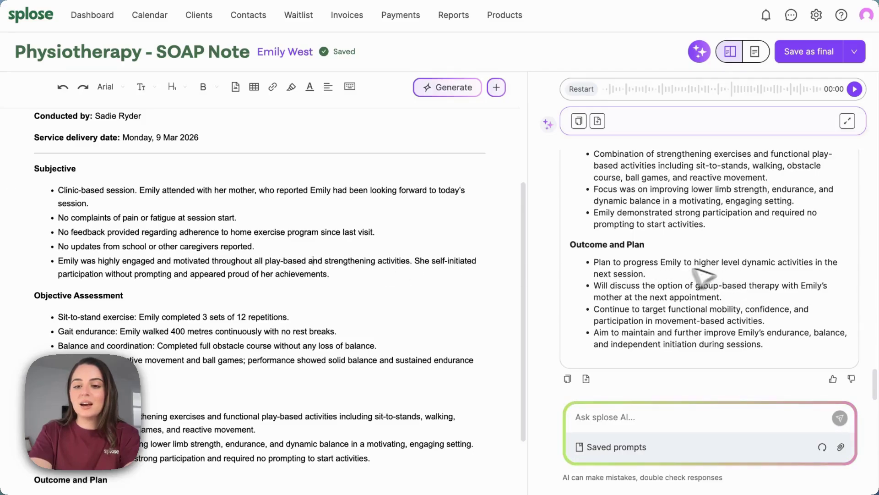
Save the SOAP note as final and read through the finalised version
{"action": "scroll", "coordinate": [458, 309], "scroll_direction": "up", "scroll_amount": 3}
{"action": "scroll", "coordinate": [458, 315], "scroll_direction": "down", "scroll_amount": 4}
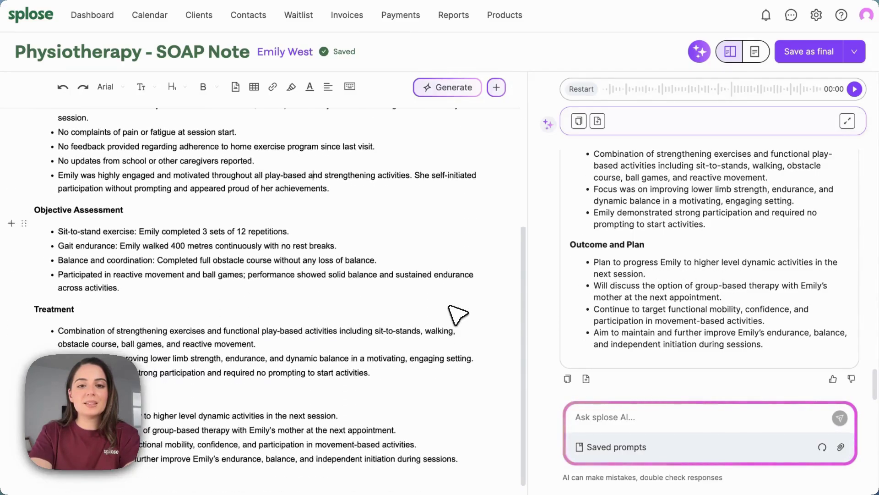
{"action": "scroll", "coordinate": [458, 315], "scroll_direction": "up", "scroll_amount": 6}
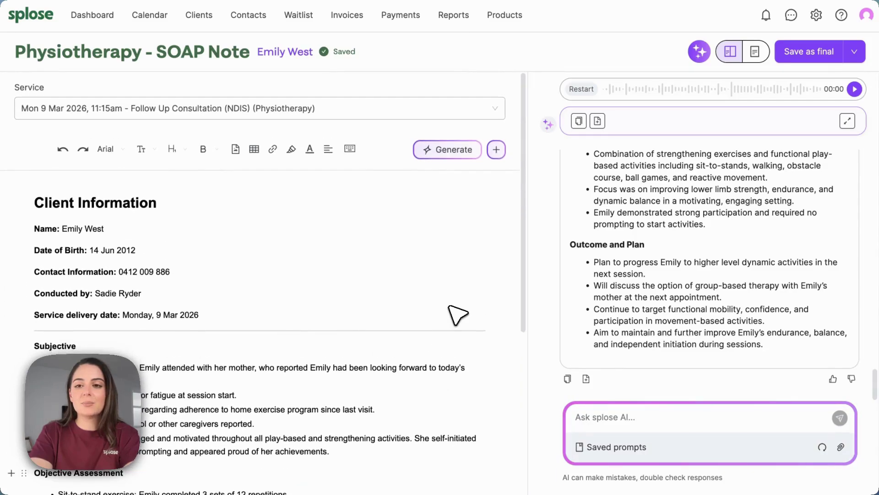
{"action": "left_click", "coordinate": [830, 54]}
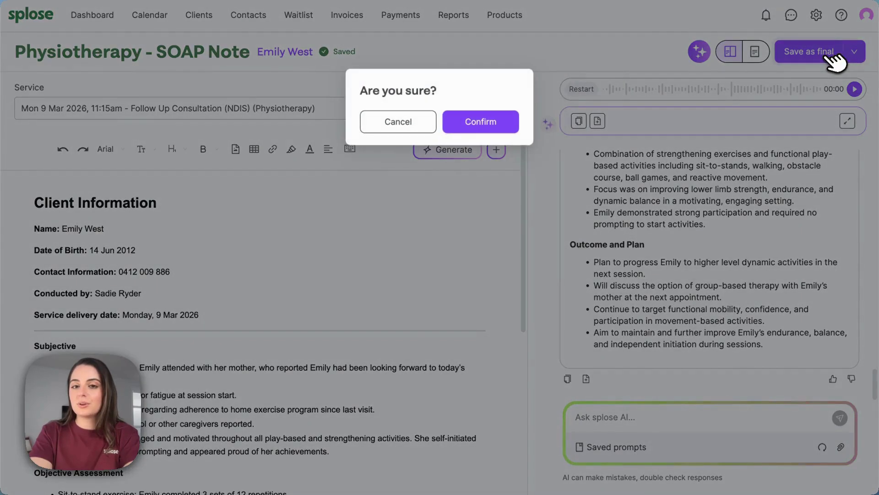
{"action": "left_click", "coordinate": [511, 125]}
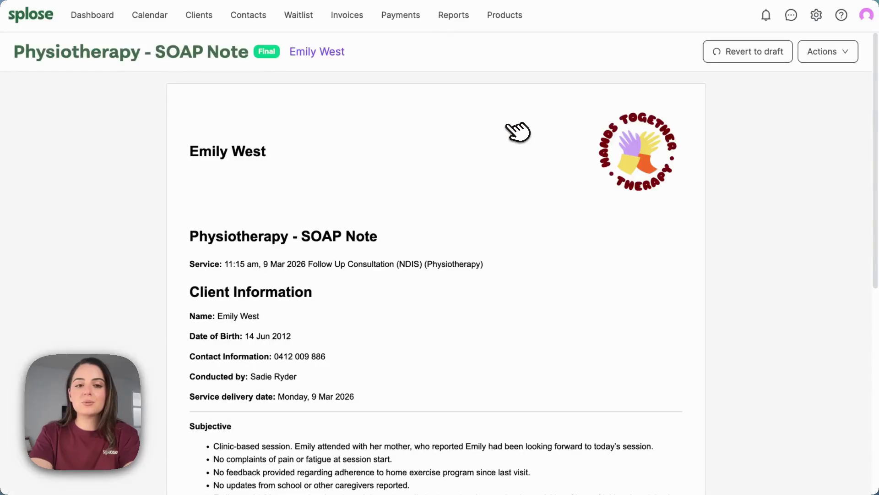
{"action": "scroll", "coordinate": [776, 270], "scroll_direction": "down", "scroll_amount": 3}
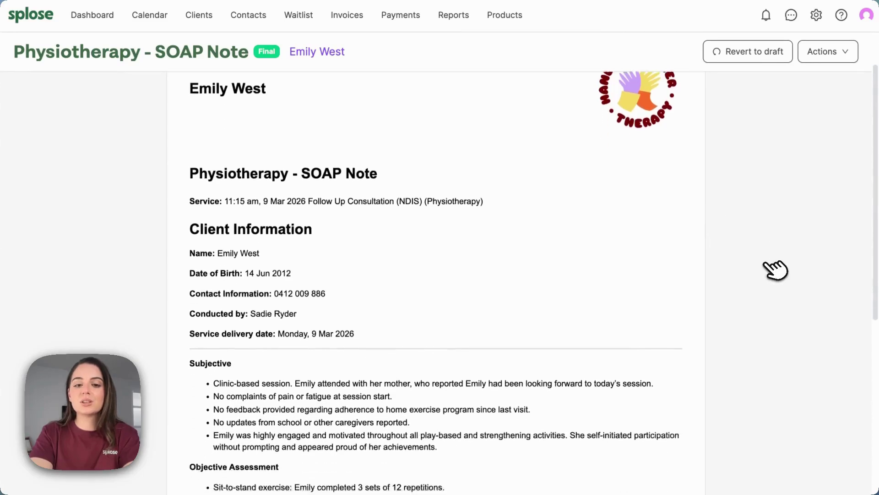
{"action": "scroll", "coordinate": [776, 269], "scroll_direction": "down", "scroll_amount": 5}
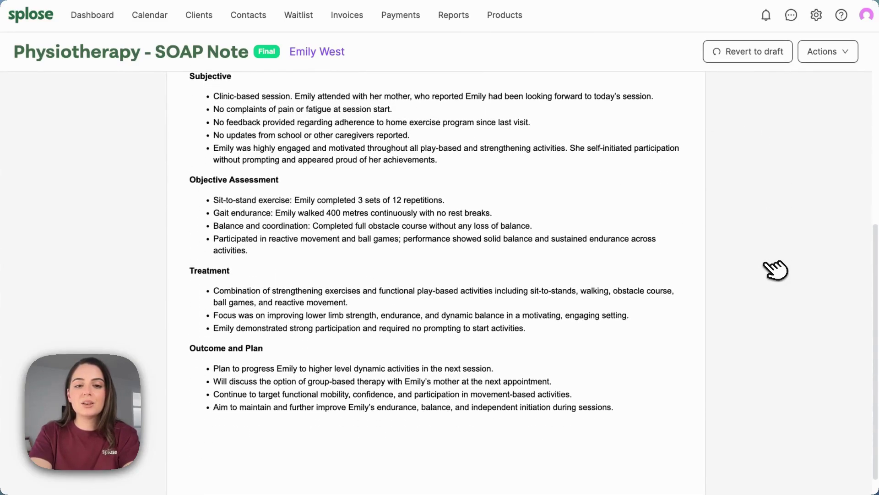
{"action": "scroll", "coordinate": [776, 269], "scroll_direction": "up", "scroll_amount": 6}
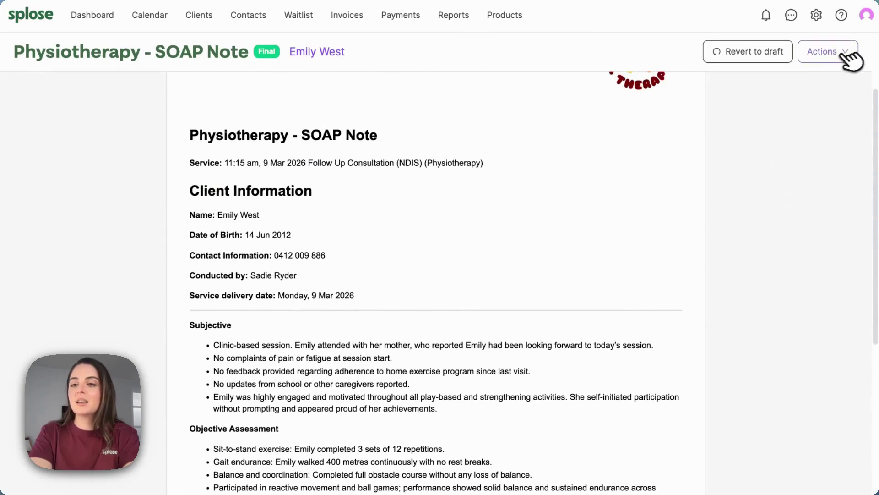
Draft an email of the progress note with the AI session summary inserted below the attachment sentence, and close it unsent
{"action": "left_click", "coordinate": [850, 54]}
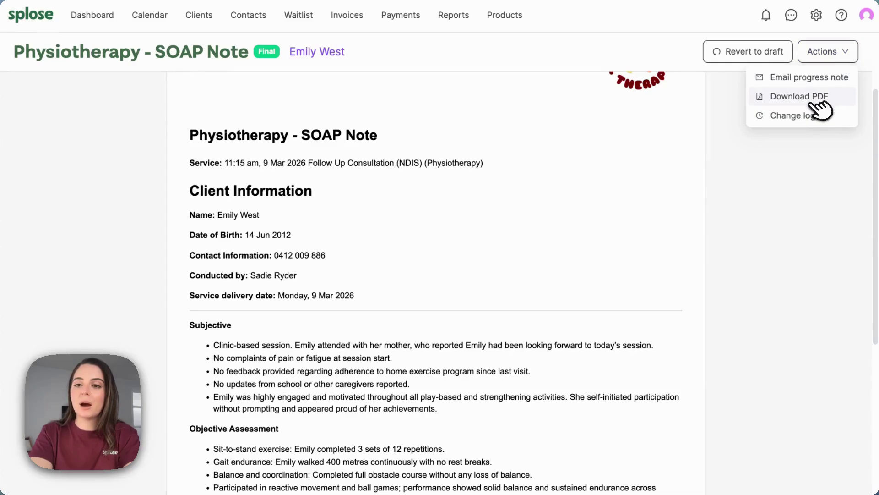
{"action": "left_click", "coordinate": [826, 84]}
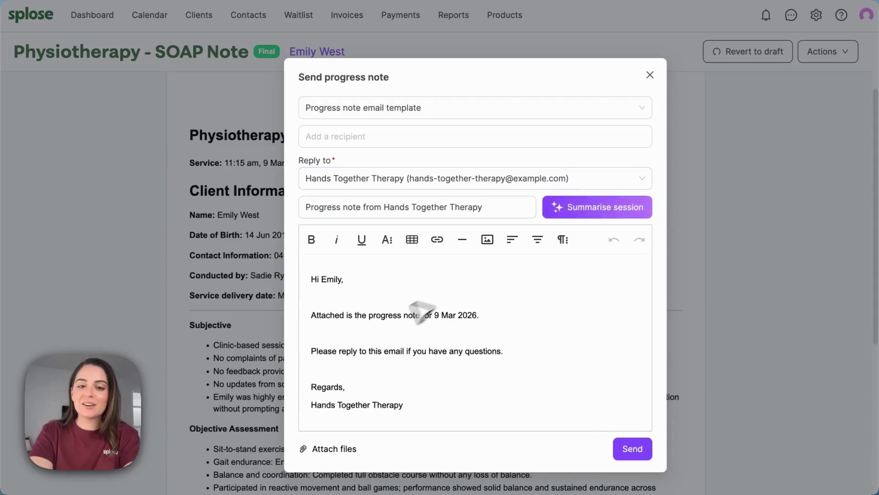
{"action": "left_click", "coordinate": [365, 331]}
{"action": "key", "text": "Return"}
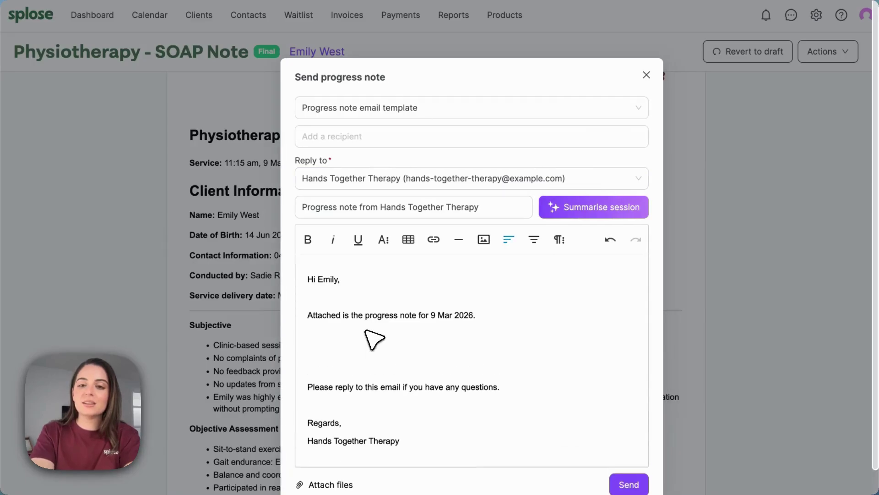
{"action": "left_click", "coordinate": [590, 208]}
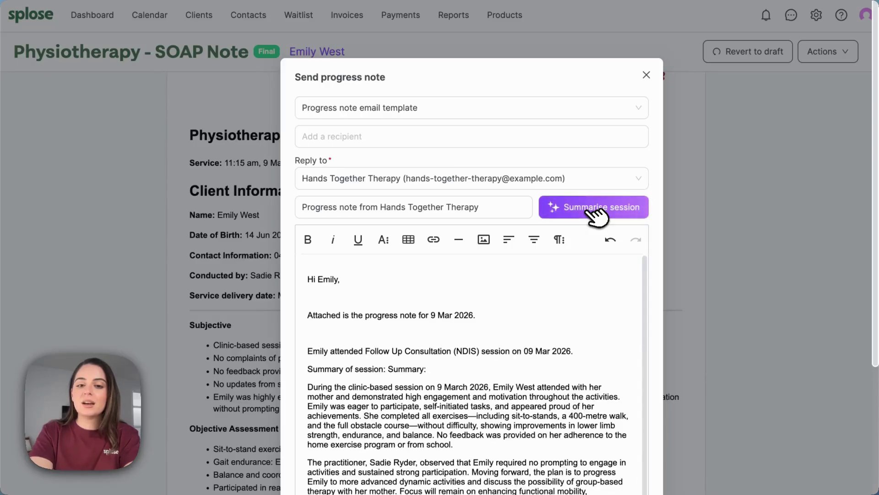
{"action": "left_click", "coordinate": [646, 74]}
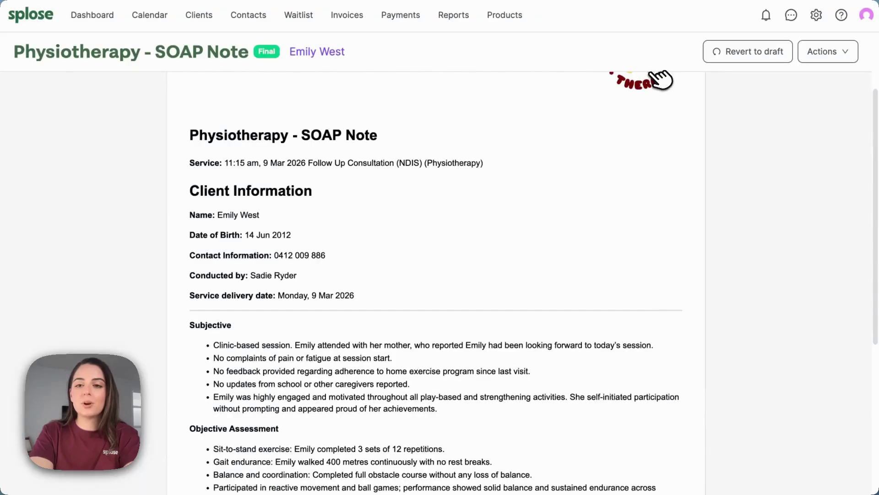
Revert the finalised SOAP note to draft
{"action": "left_click", "coordinate": [761, 51]}
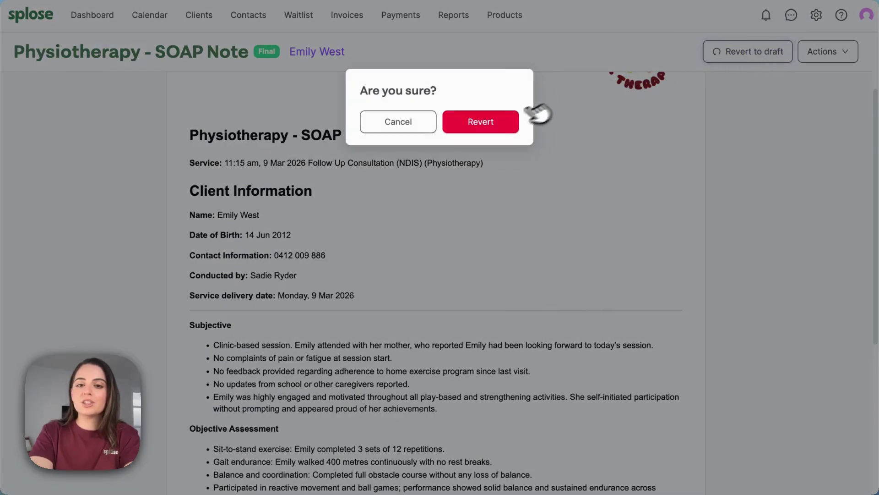
{"action": "left_click", "coordinate": [504, 120]}
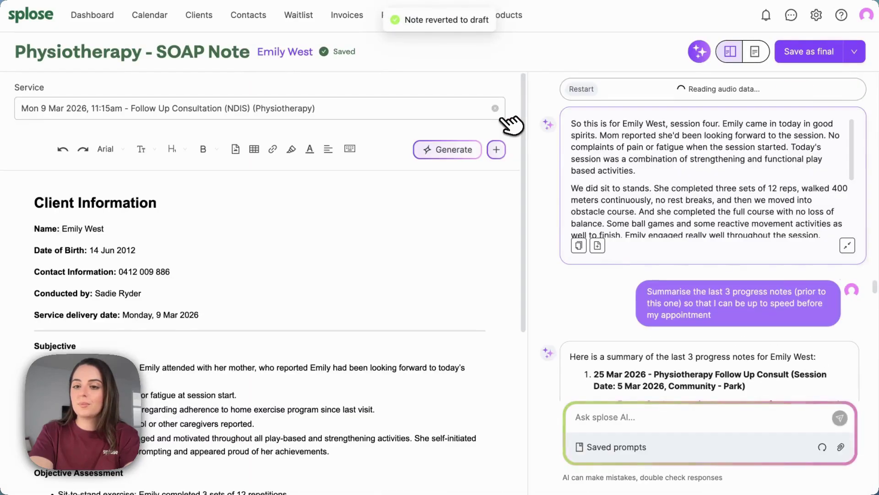
Hide the dictation transcript and review the splose AI conversation through to the Outcome and Plan section of the generated note
{"action": "left_click", "coordinate": [847, 245]}
{"action": "scroll", "coordinate": [852, 254], "scroll_direction": "down", "scroll_amount": 15}
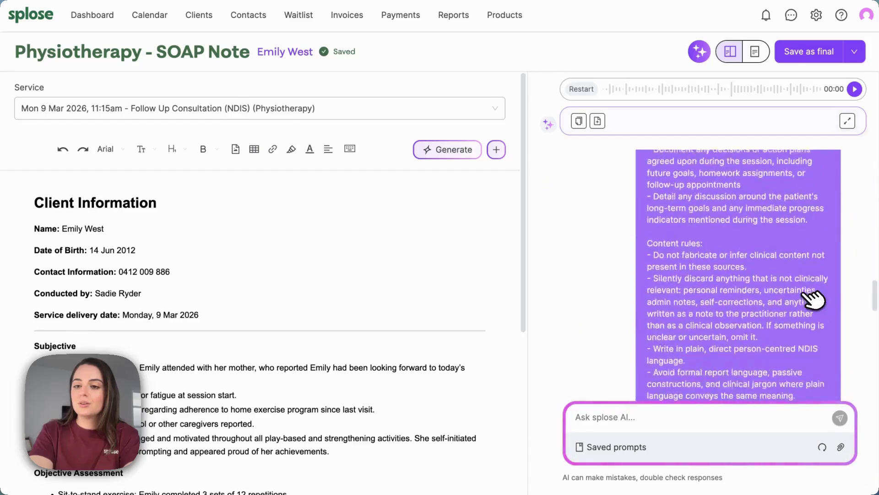
{"action": "scroll", "coordinate": [813, 300], "scroll_direction": "down", "scroll_amount": 10}
{"action": "left_click", "coordinate": [687, 424]}
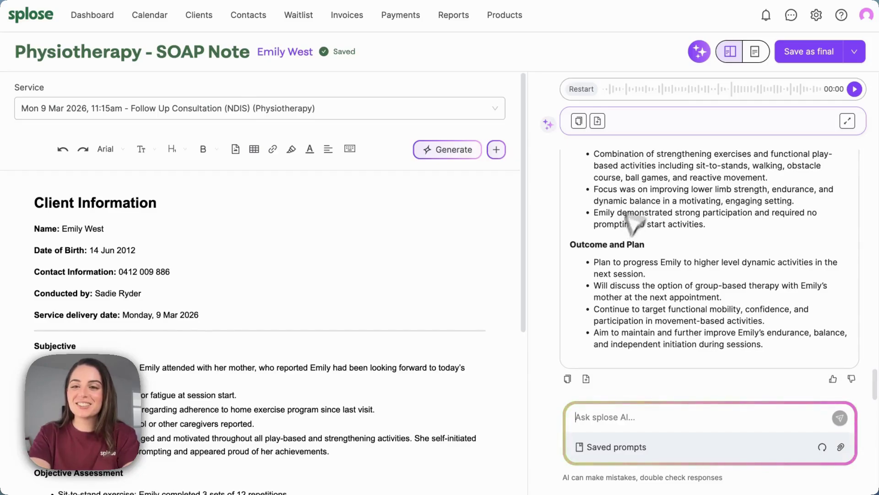
Restart voice to text and start a new transcribe recording with the client's consent to the use of AI ticked
{"action": "left_click", "coordinate": [588, 90]}
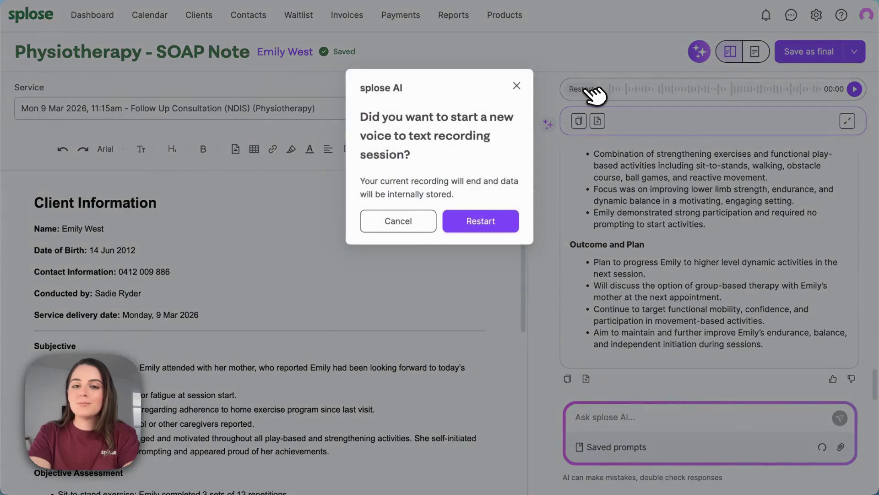
{"action": "left_click", "coordinate": [471, 225]}
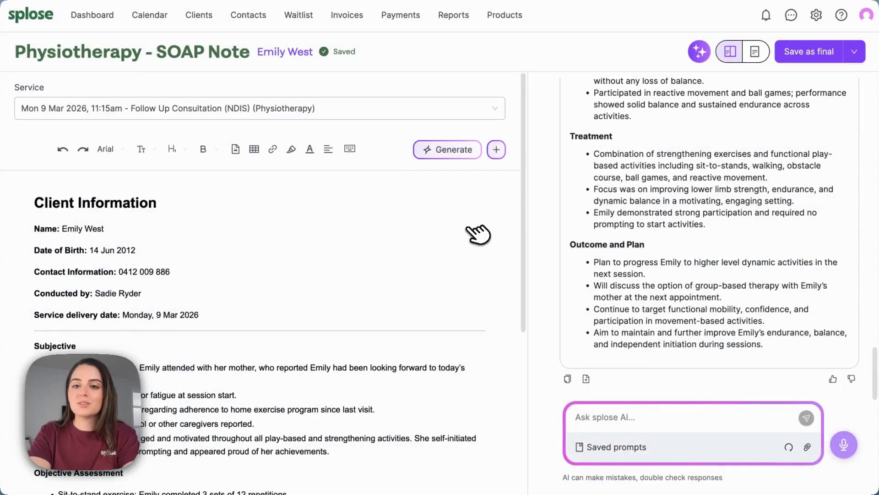
{"action": "left_click", "coordinate": [845, 449]}
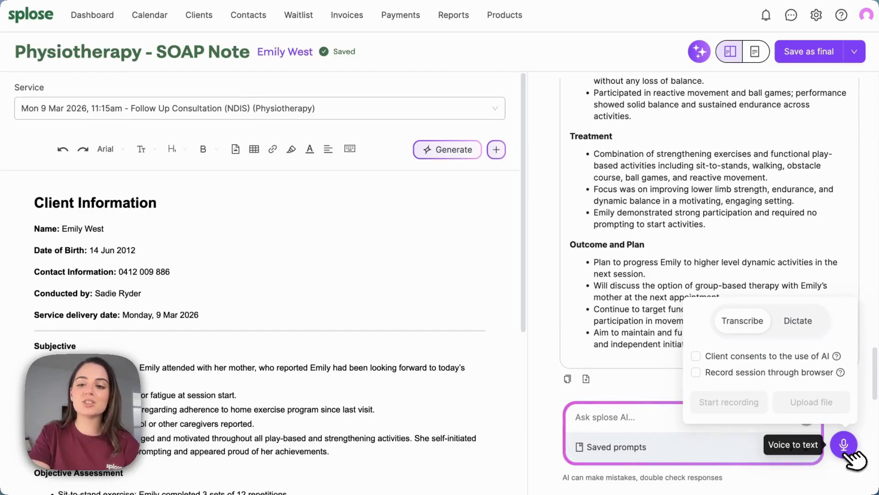
{"action": "left_click", "coordinate": [743, 357]}
{"action": "left_click", "coordinate": [743, 403]}
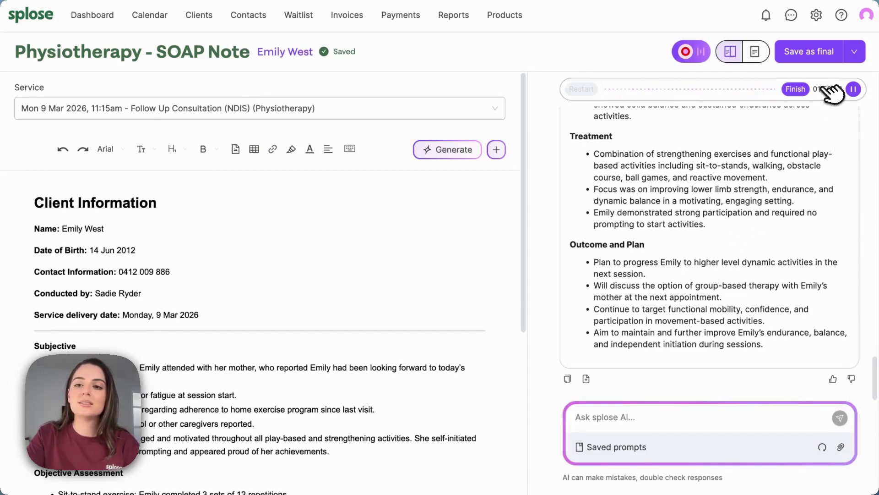
Pause and resume the session recording, finish it, and hide the resulting transcript
{"action": "left_click", "coordinate": [802, 82]}
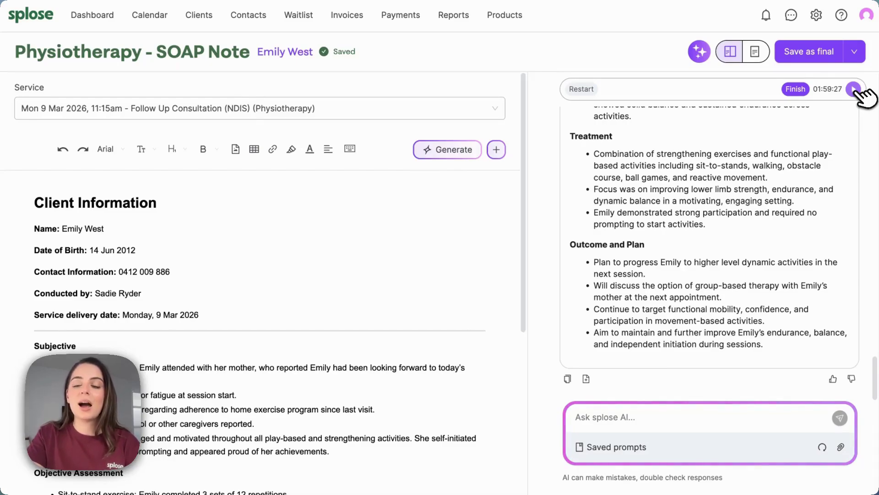
{"action": "left_click", "coordinate": [854, 88]}
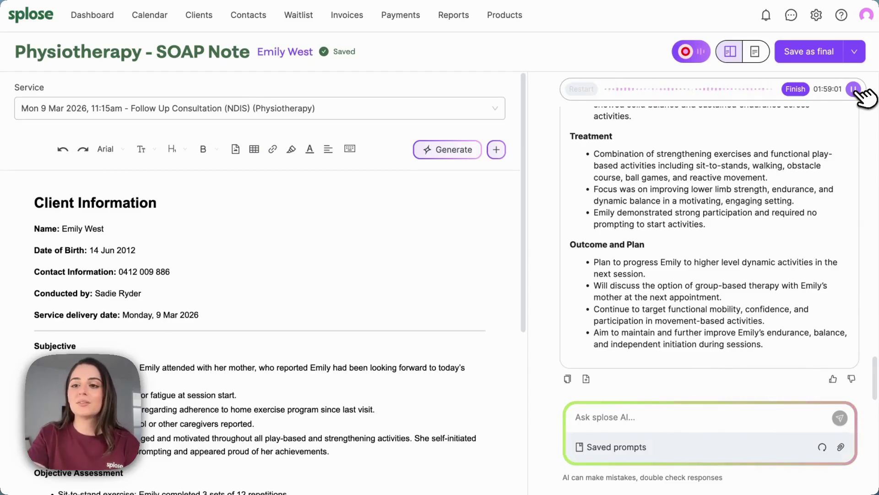
{"action": "left_click", "coordinate": [797, 90]}
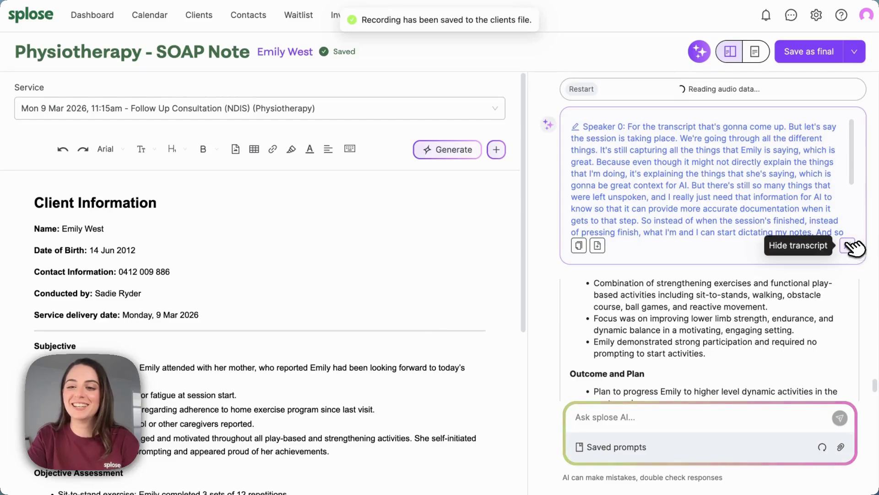
{"action": "left_click", "coordinate": [849, 245]}
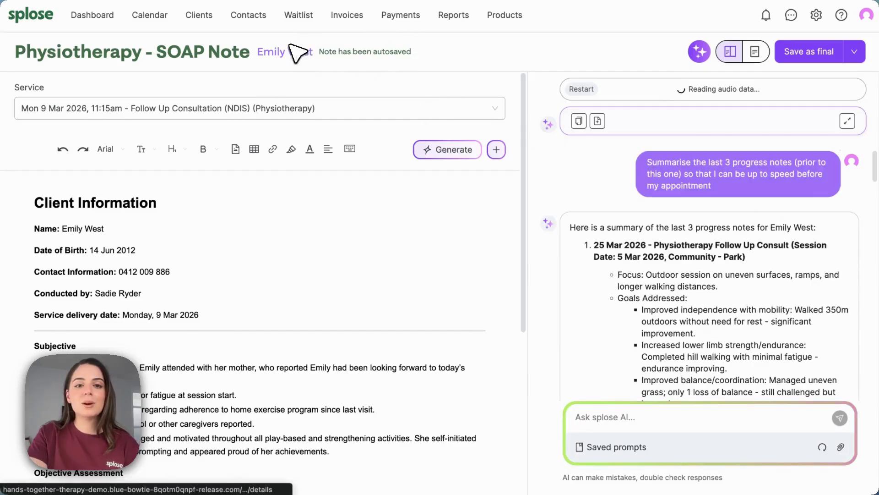
Open the client's record in a new browser tab and start a new letter for the client
{"action": "right_click", "coordinate": [291, 45]}
{"action": "left_click", "coordinate": [318, 53]}
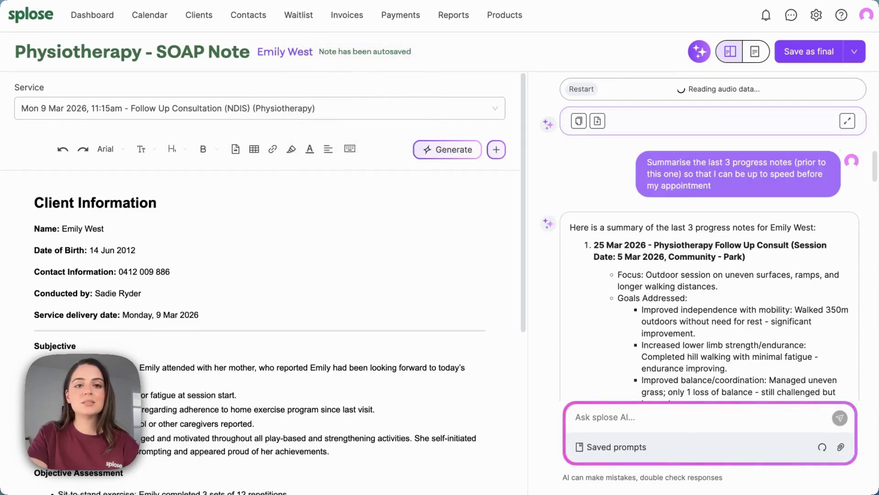
{"action": "left_click", "coordinate": [293, 0]}
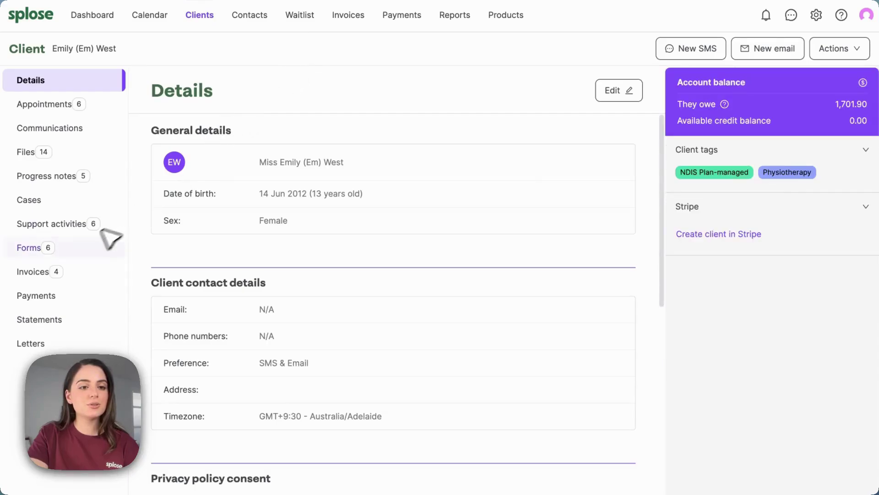
{"action": "left_click", "coordinate": [44, 344]}
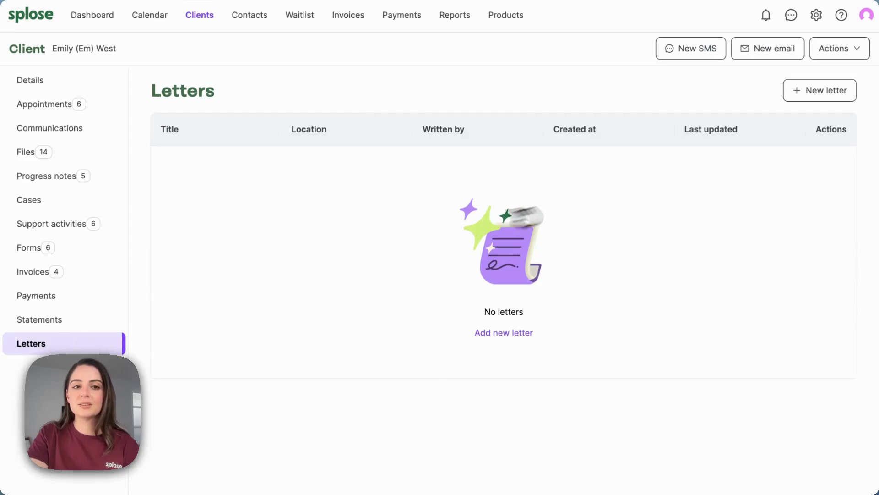
{"action": "left_click", "coordinate": [827, 94]}
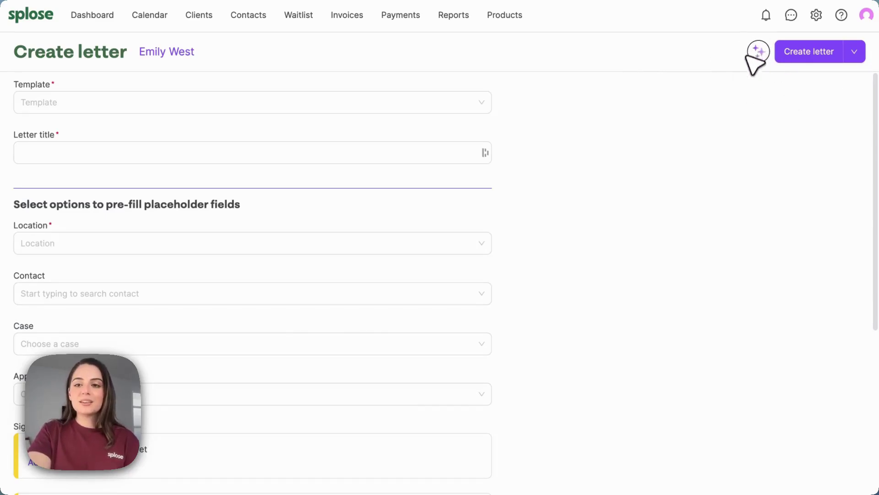
Open splose AI beside the new letter and look through the saved prompts for letters and referrals
{"action": "left_click", "coordinate": [761, 53]}
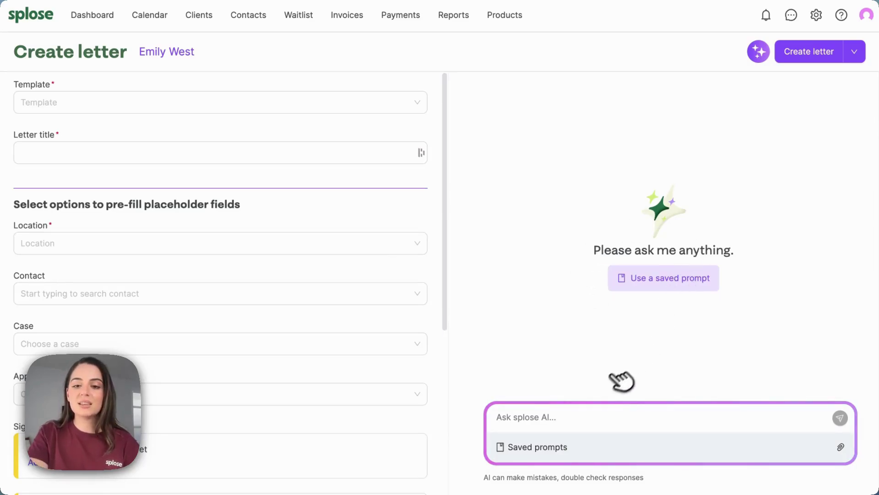
{"action": "left_click", "coordinate": [535, 449]}
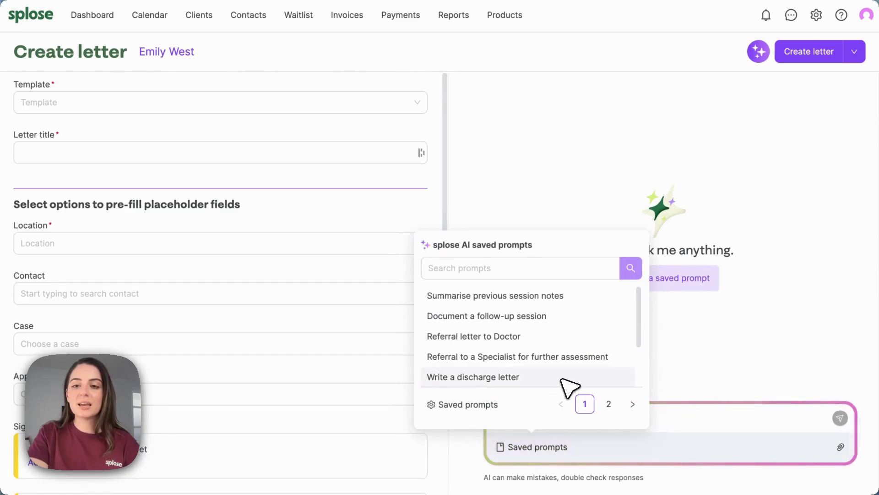
{"action": "scroll", "coordinate": [569, 385], "scroll_direction": "down", "scroll_amount": 2}
{"action": "scroll", "coordinate": [569, 387], "scroll_direction": "down", "scroll_amount": 2}
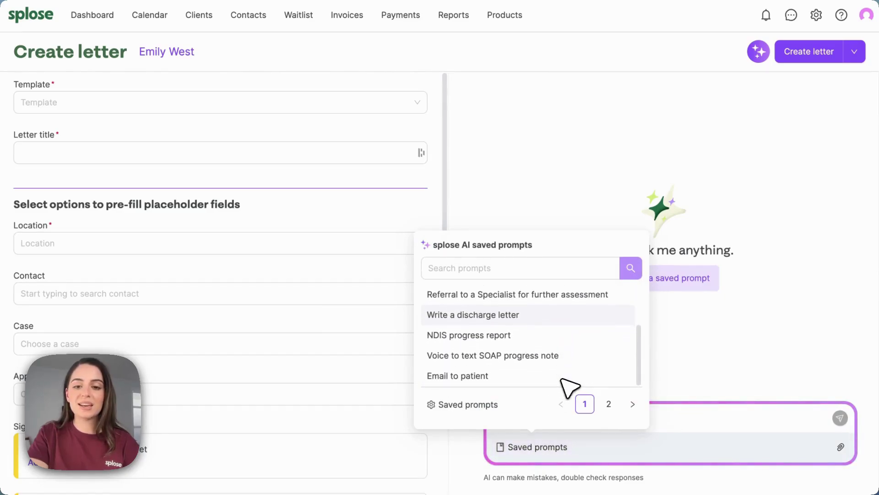
{"action": "scroll", "coordinate": [569, 387], "scroll_direction": "up", "scroll_amount": 3}
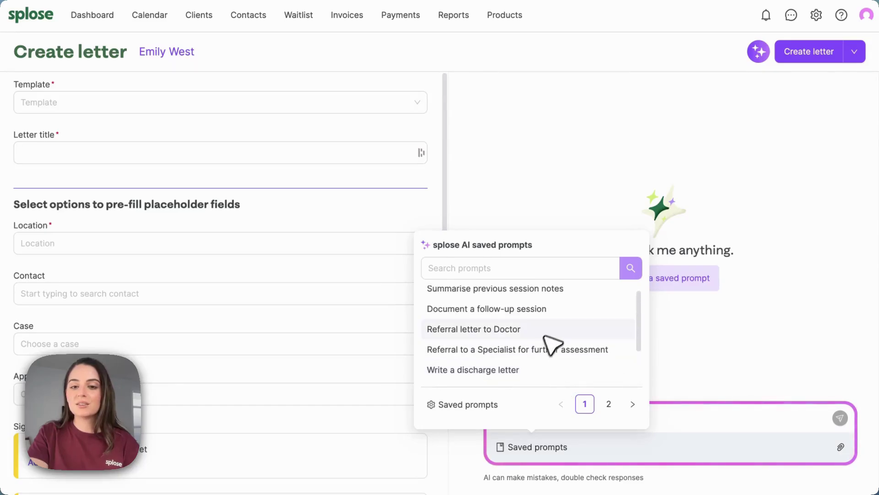
{"action": "scroll", "coordinate": [560, 329], "scroll_direction": "up", "scroll_amount": 1}
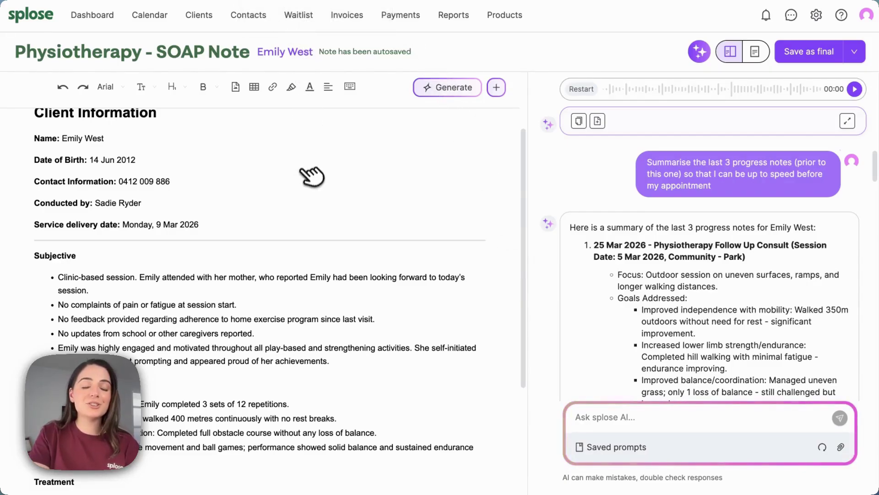
Switch to the progress note template settings and open the "BIRP Treatment Note - AI Blocks Demo" template for editing
{"action": "left_click", "coordinate": [293, 1]}
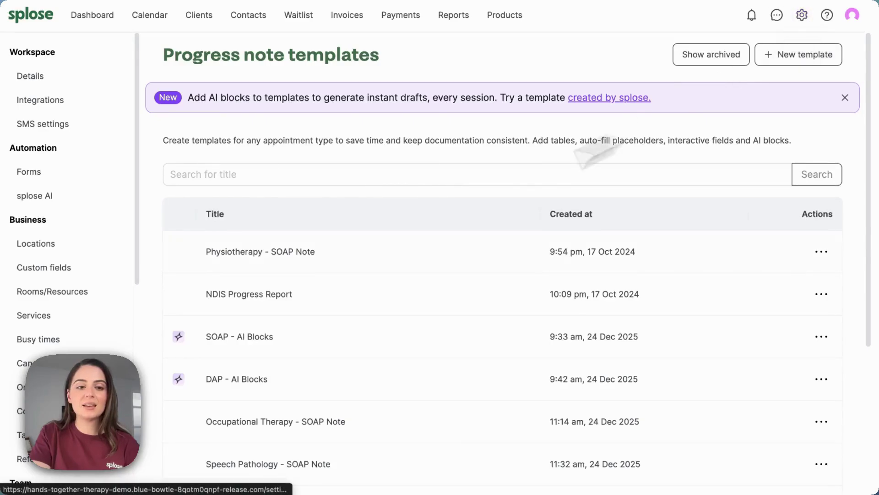
{"action": "scroll", "coordinate": [91, 327], "scroll_direction": "down", "scroll_amount": 6}
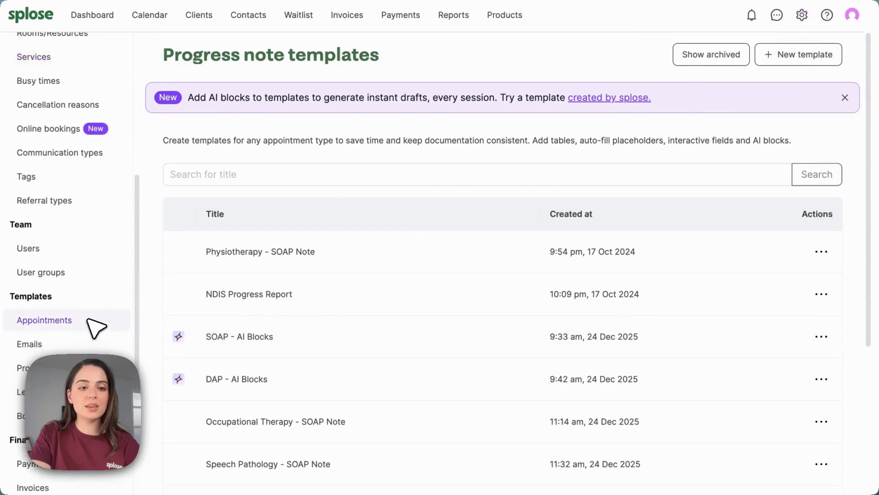
{"action": "scroll", "coordinate": [94, 324], "scroll_direction": "down", "scroll_amount": 2}
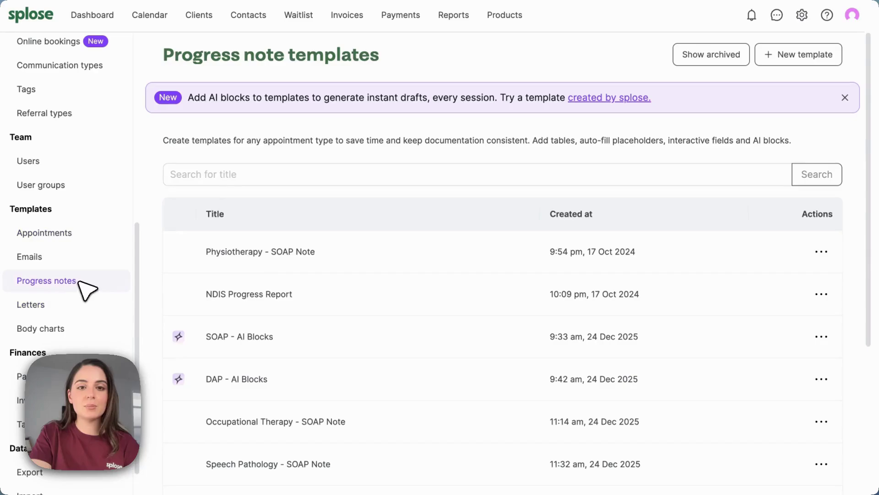
{"action": "scroll", "coordinate": [314, 266], "scroll_direction": "down", "scroll_amount": 4}
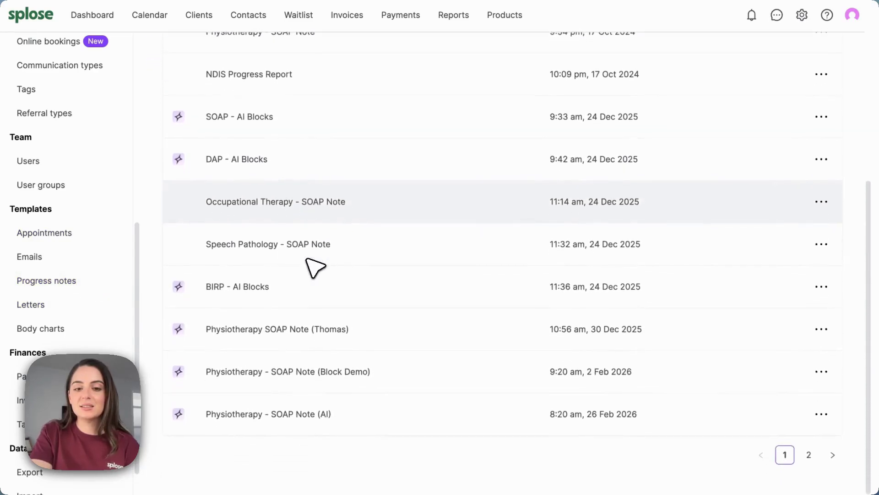
{"action": "left_click", "coordinate": [833, 456]}
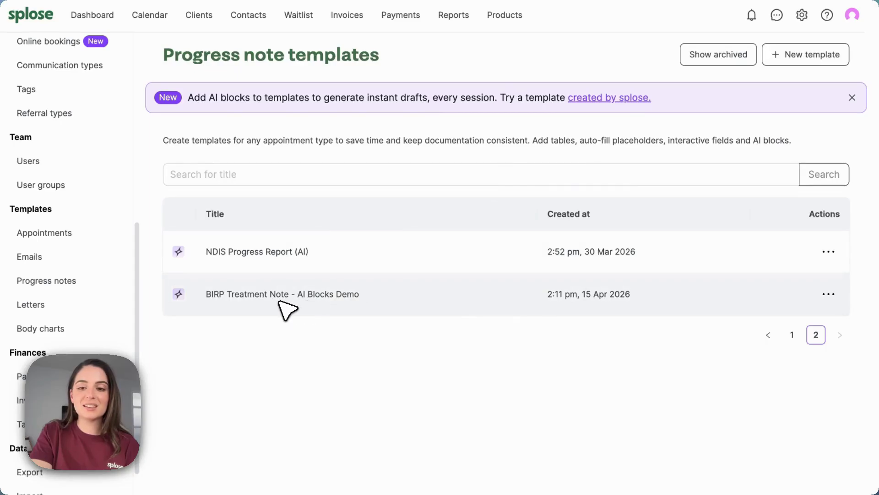
{"action": "left_click", "coordinate": [830, 296]}
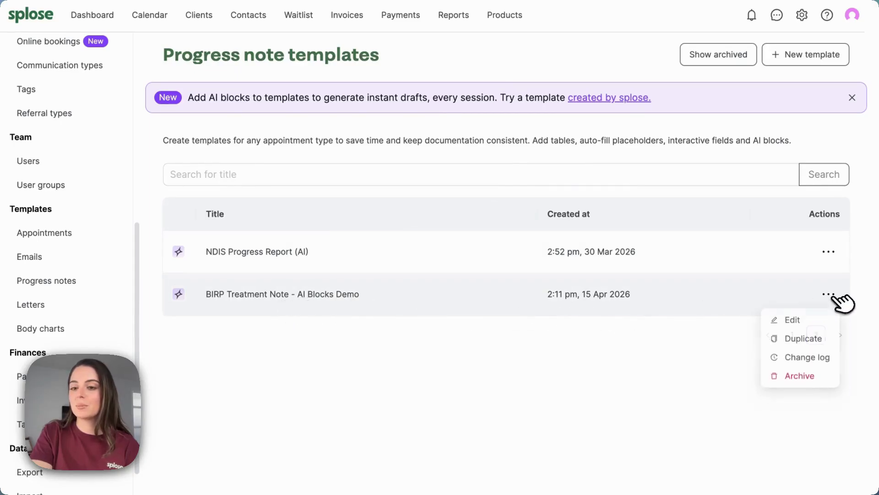
{"action": "left_click", "coordinate": [818, 319]}
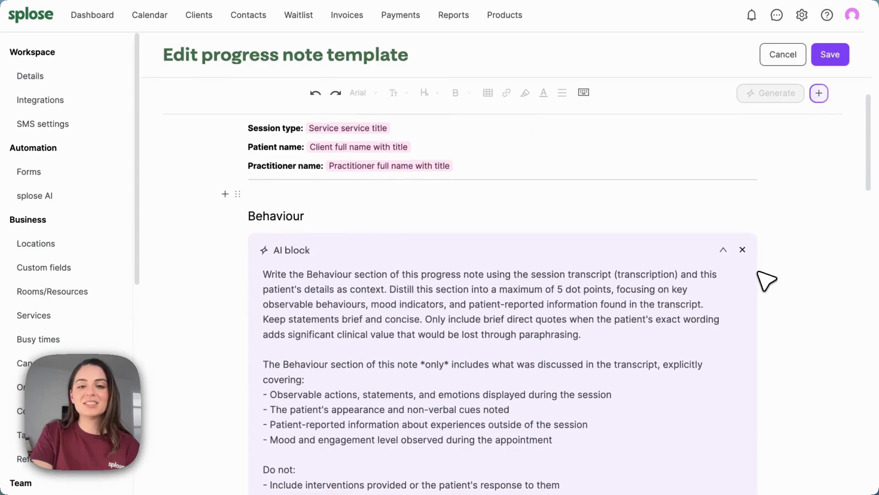
Look over the template and collapse the AI blocks under Behaviour, Intervention, Response and Plan
{"action": "scroll", "coordinate": [766, 280], "scroll_direction": "up", "scroll_amount": 1}
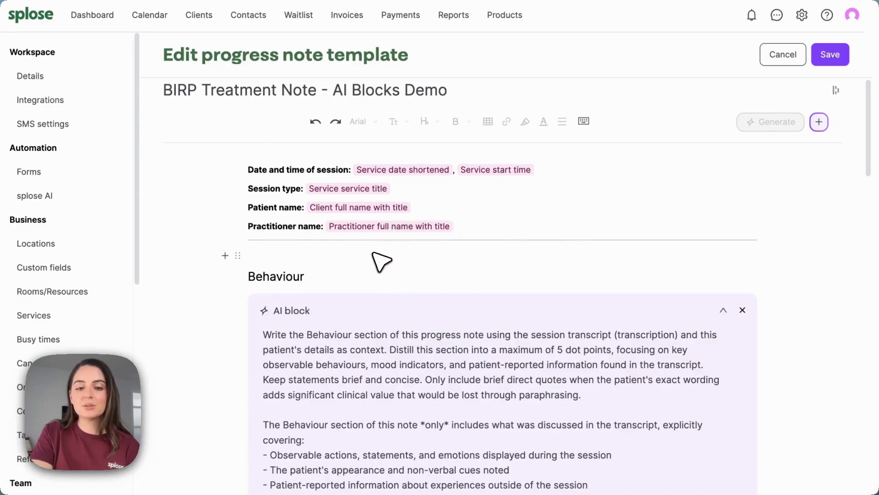
{"action": "scroll", "coordinate": [381, 261], "scroll_direction": "down", "scroll_amount": 1}
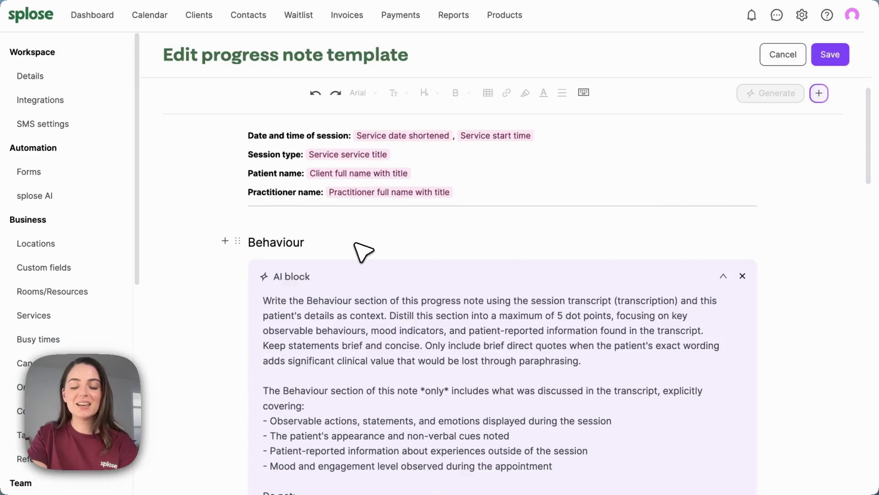
{"action": "scroll", "coordinate": [362, 252], "scroll_direction": "down", "scroll_amount": 3}
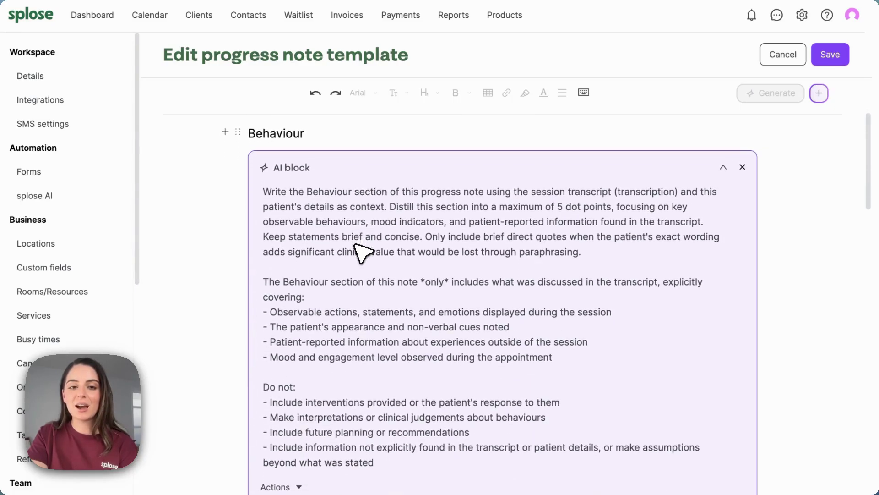
{"action": "left_click", "coordinate": [723, 167]}
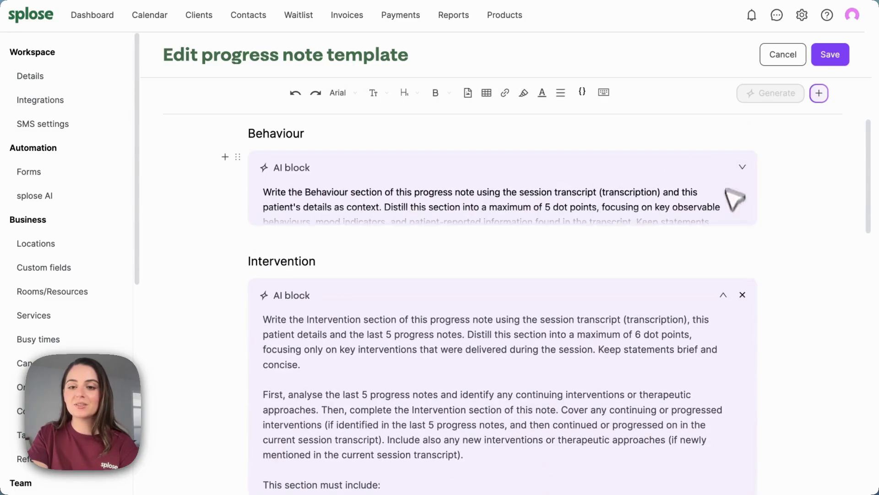
{"action": "left_click", "coordinate": [724, 295]}
{"action": "scroll", "coordinate": [726, 303], "scroll_direction": "down", "scroll_amount": 3}
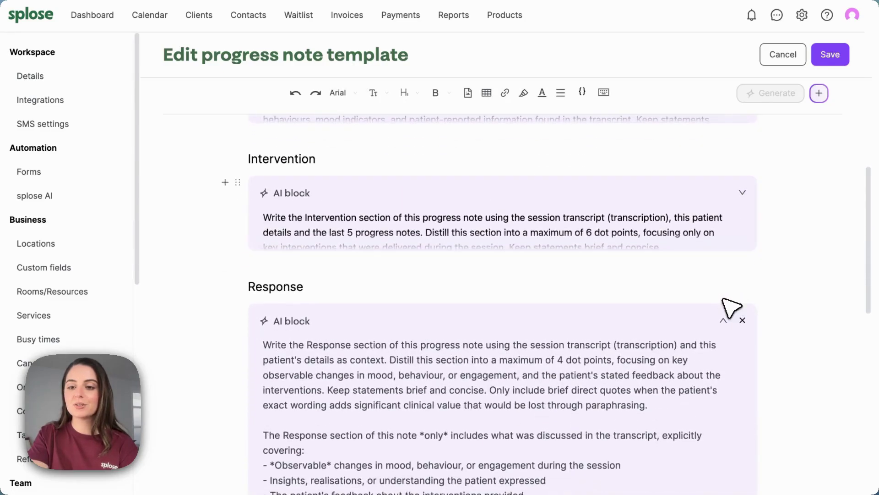
{"action": "left_click", "coordinate": [723, 320]}
{"action": "scroll", "coordinate": [735, 332], "scroll_direction": "down", "scroll_amount": 2}
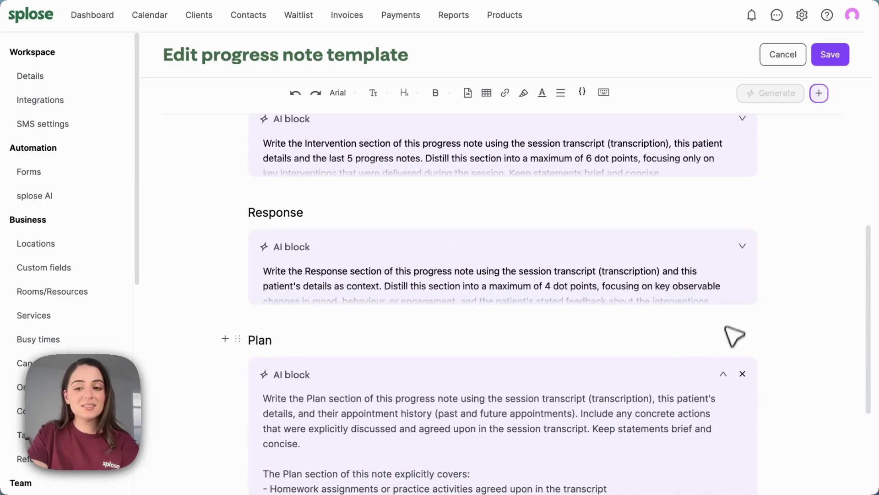
{"action": "left_click", "coordinate": [723, 374]}
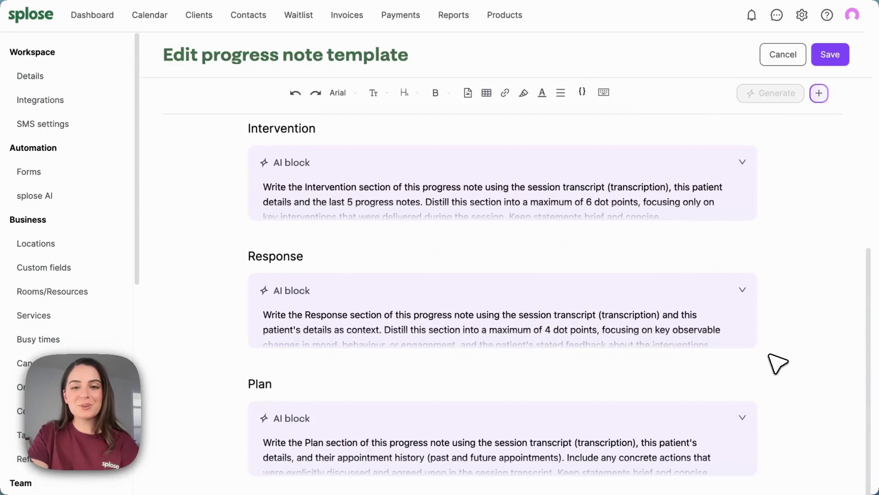
Expand the AI block under Behaviour to read its full prompt
{"action": "scroll", "coordinate": [778, 364], "scroll_direction": "up", "scroll_amount": 4}
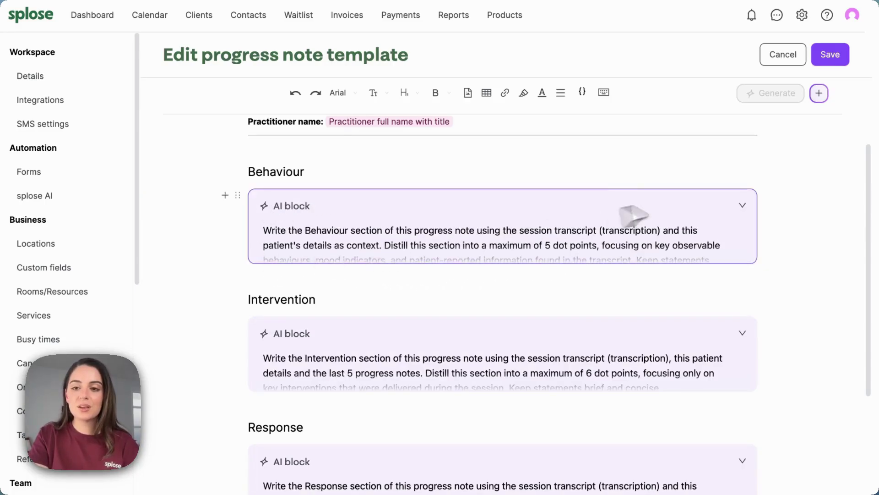
{"action": "left_click", "coordinate": [743, 205]}
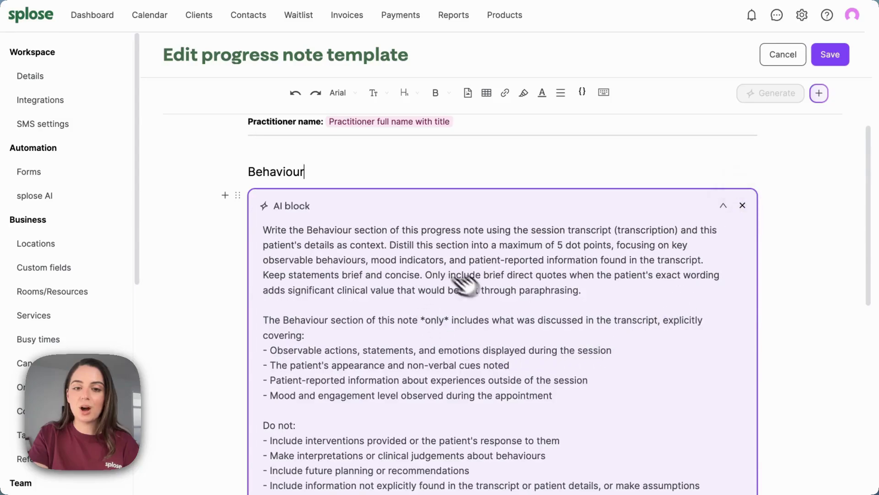
Read through the full Behaviour AI block prompt, including its exclusions, and collapse the block
{"action": "scroll", "coordinate": [469, 430], "scroll_direction": "down", "scroll_amount": 3}
{"action": "scroll", "coordinate": [469, 429], "scroll_direction": "up", "scroll_amount": 1}
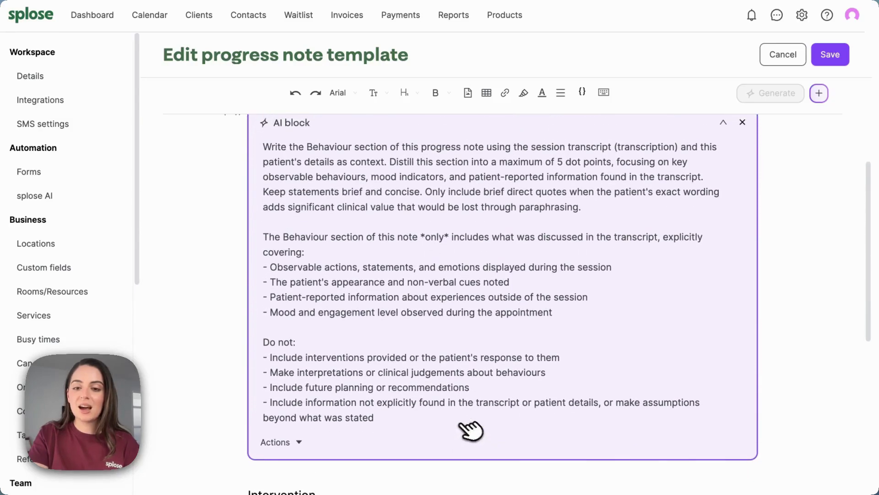
{"action": "scroll", "coordinate": [677, 359], "scroll_direction": "up", "scroll_amount": 1}
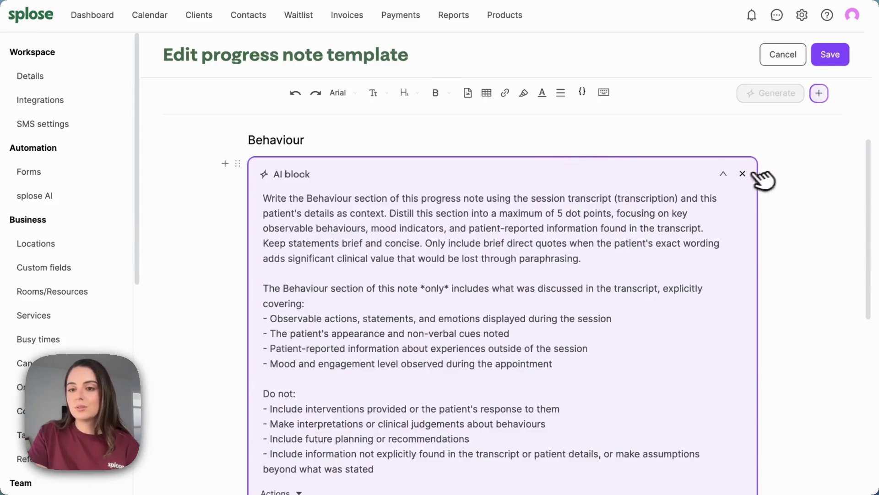
{"action": "left_click", "coordinate": [724, 174]}
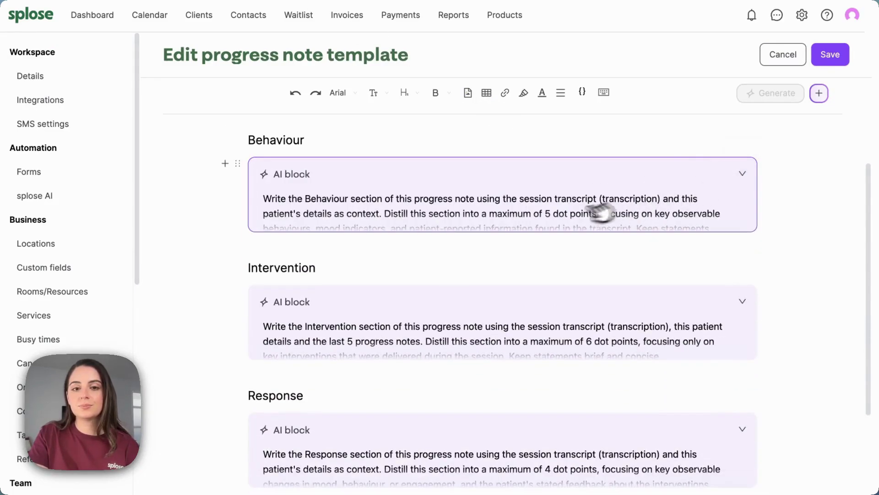
Add an empty line below the Behaviour heading and bring up the insert commands to view the AI block options
{"action": "scroll", "coordinate": [573, 213], "scroll_direction": "up", "scroll_amount": 3}
{"action": "left_click", "coordinate": [373, 239]}
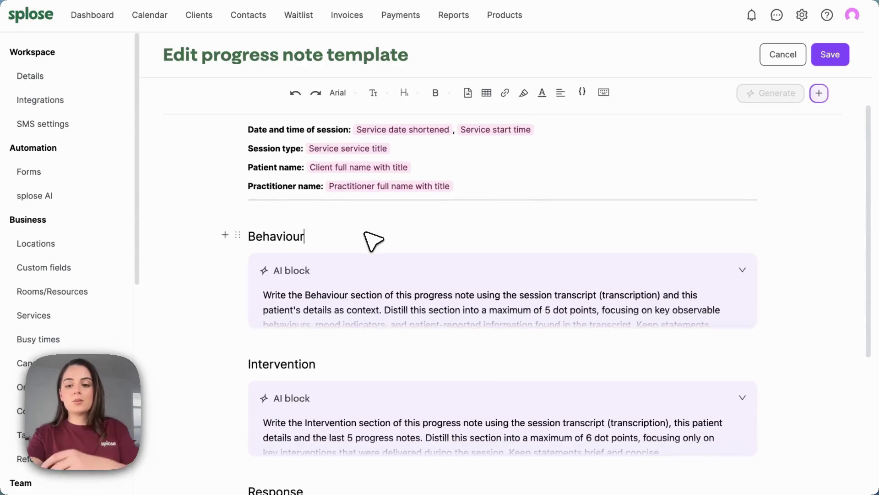
{"action": "key", "text": "Return"}
{"action": "type", "text": "/"}
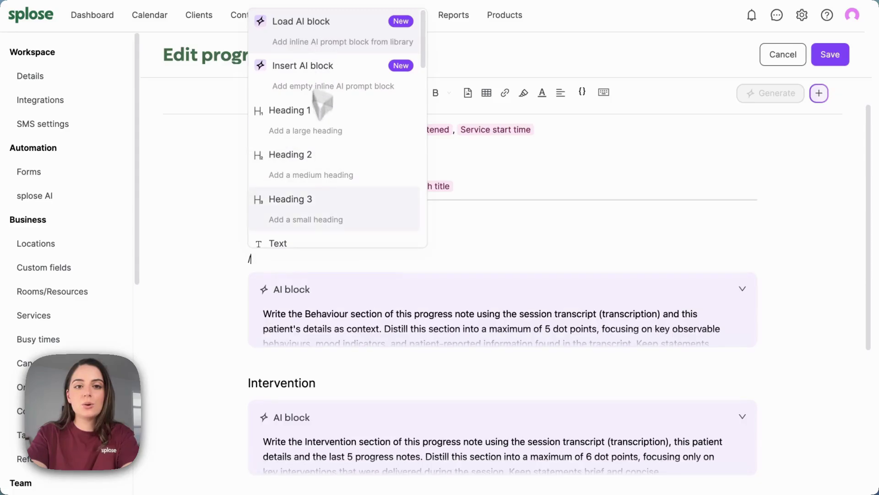
{"action": "left_click", "coordinate": [277, 262]}
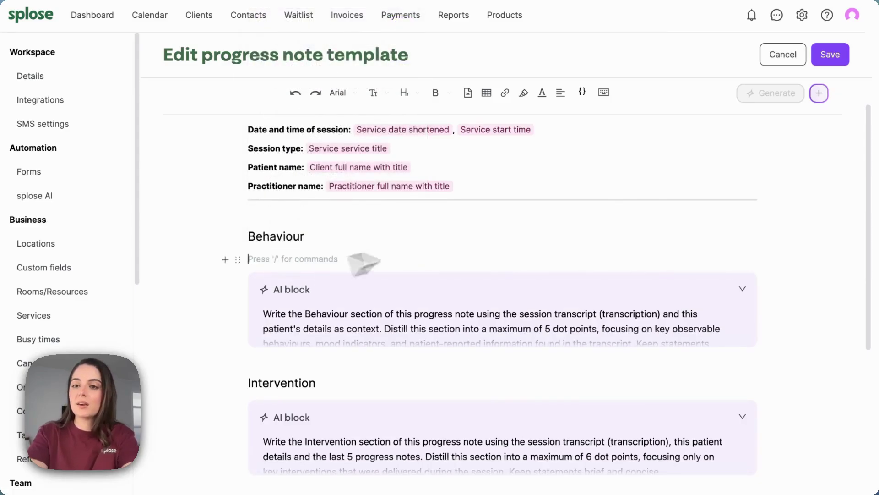
Look through the splose-created BIRP blocks in the AI block library, close it, and remove the empty line under Behaviour
{"action": "left_click", "coordinate": [819, 93]}
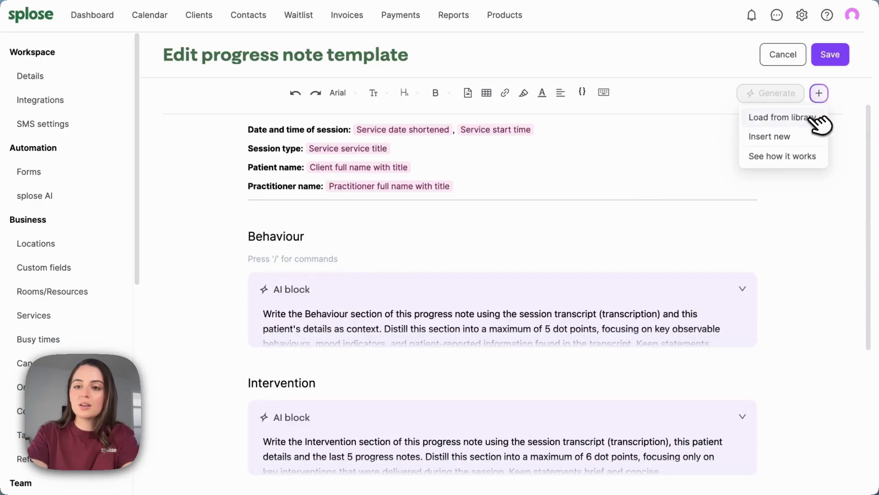
{"action": "left_click", "coordinate": [820, 120]}
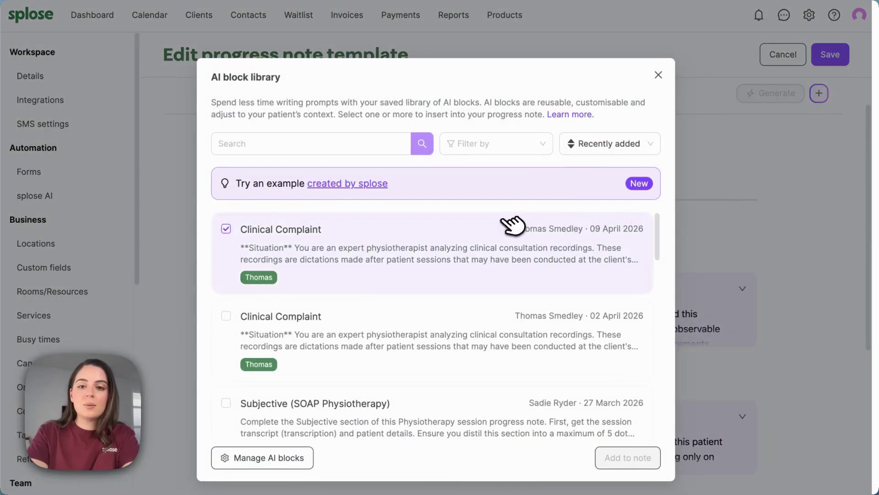
{"action": "left_click", "coordinate": [375, 184]}
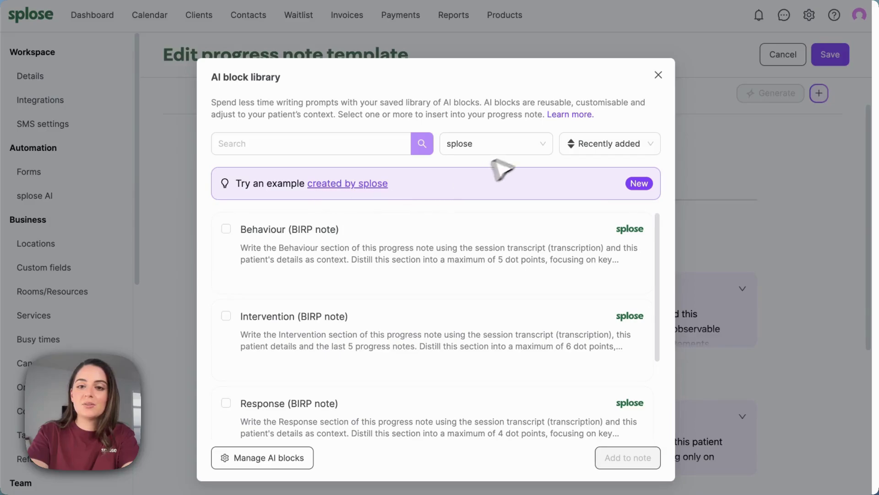
{"action": "left_click", "coordinate": [534, 143]}
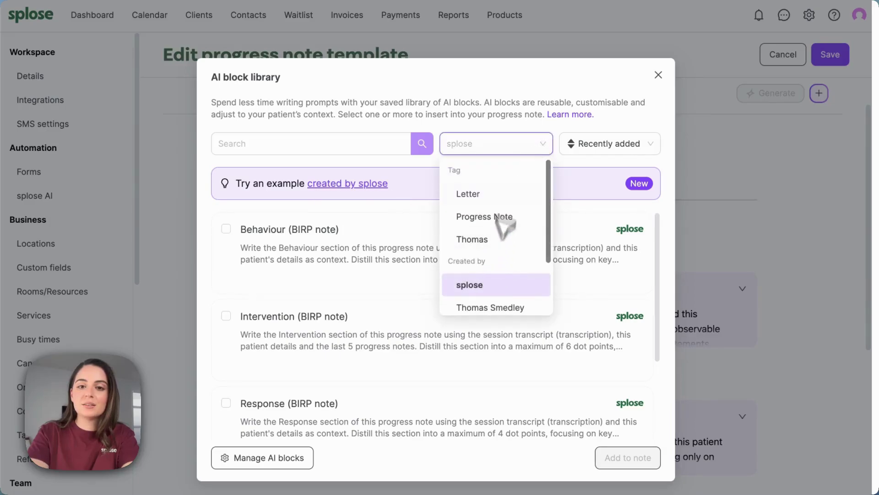
{"action": "left_click", "coordinate": [516, 144]}
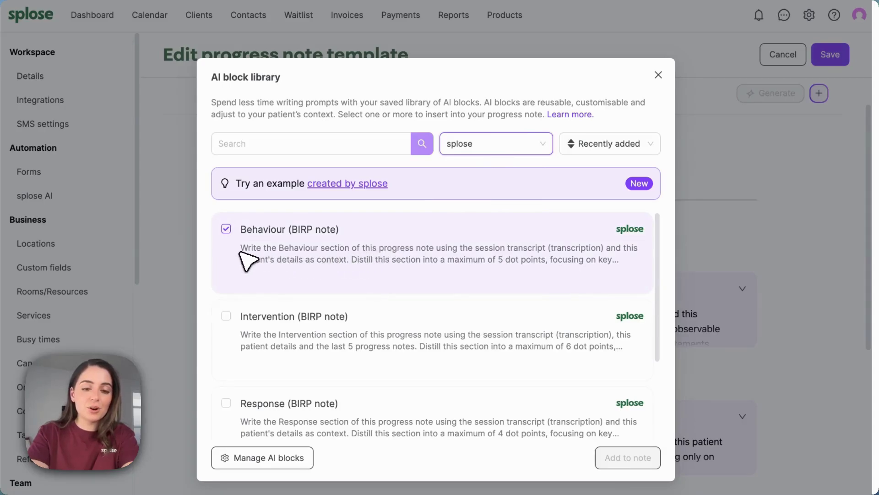
{"action": "scroll", "coordinate": [246, 259], "scroll_direction": "down", "scroll_amount": 3}
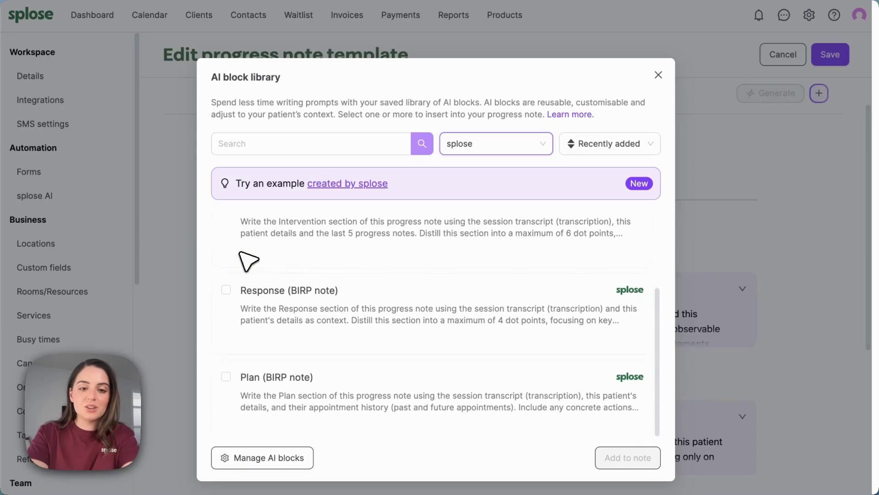
{"action": "left_click", "coordinate": [659, 75]}
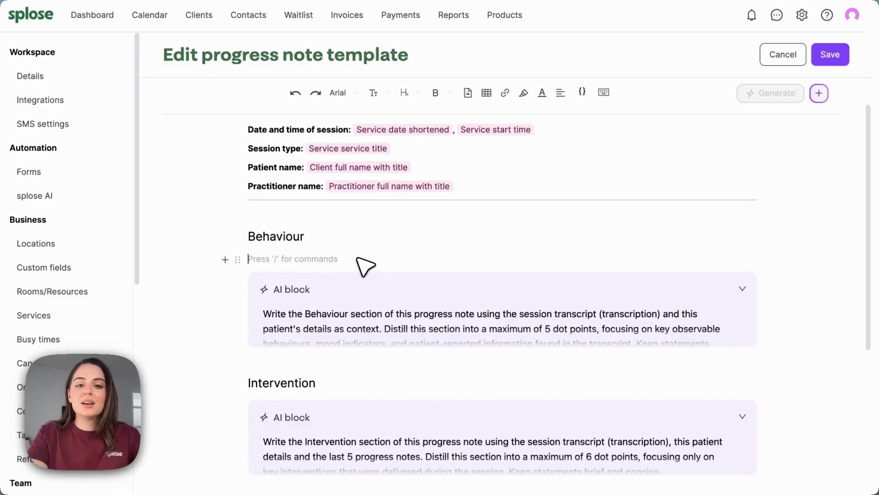
{"action": "key", "text": "BackSpace"}
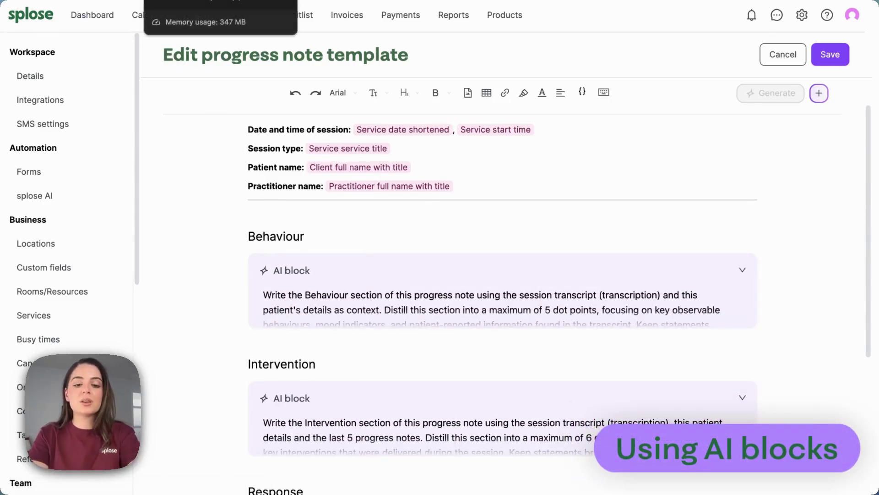
Switch to the client's open Physiotherapy - SOAP Note and insert two blank lines above the Subjective heading
{"action": "left_click", "coordinate": [176, 0]}
{"action": "scroll", "coordinate": [229, 265], "scroll_direction": "down", "scroll_amount": 2}
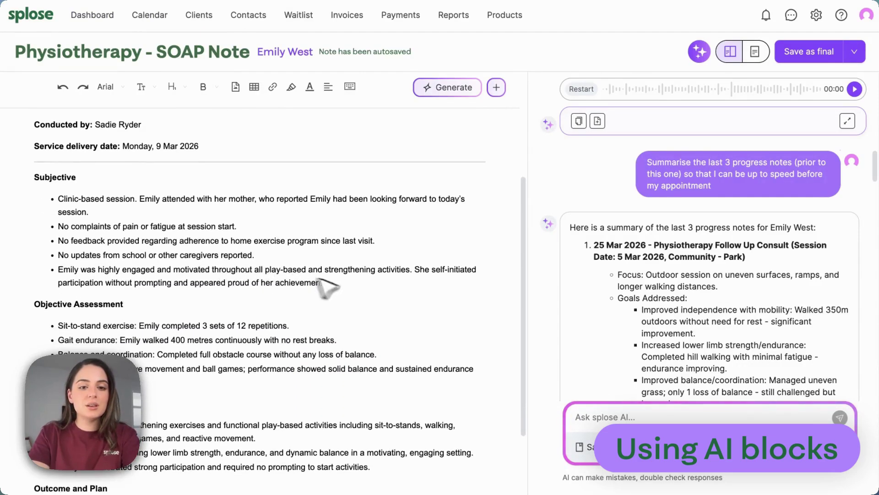
{"action": "left_click", "coordinate": [38, 177]}
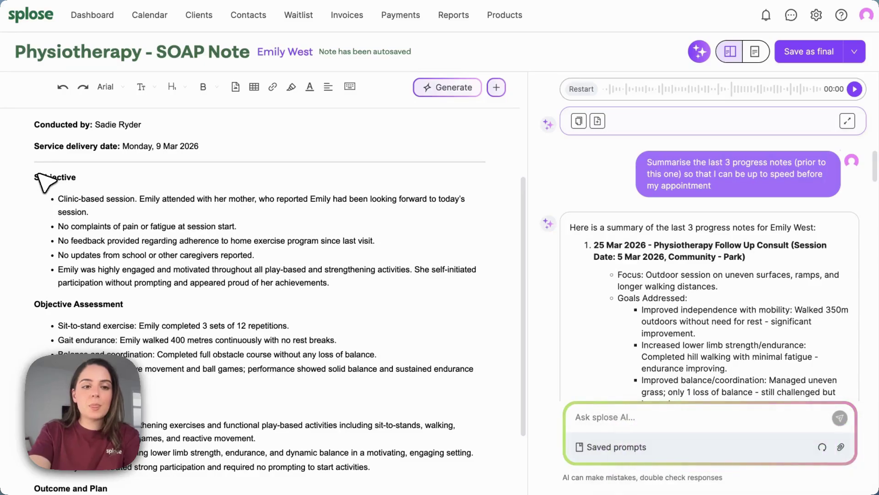
{"action": "key", "text": "Return"}
{"action": "key", "text": "Return"}
{"action": "key", "text": "Up"}
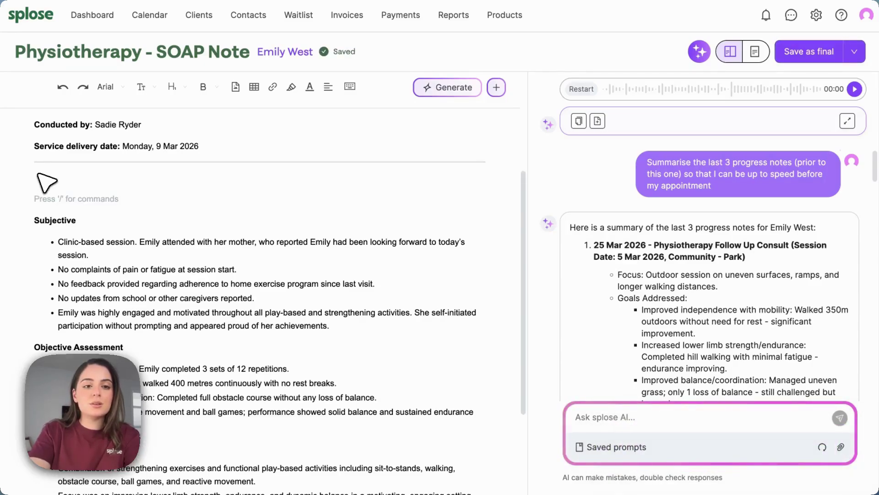
Open the client's record in a new browser tab and start a new progress note from their progress notes
{"action": "scroll", "coordinate": [96, 216], "scroll_direction": "up", "scroll_amount": 3}
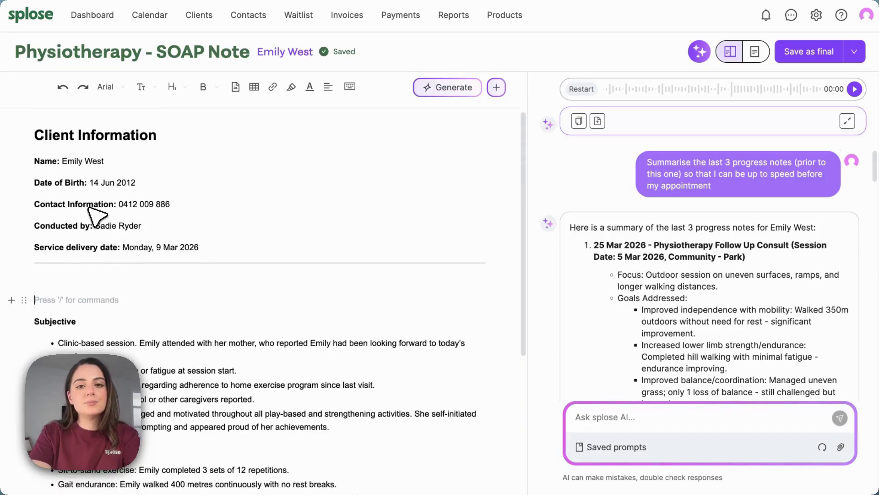
{"action": "right_click", "coordinate": [296, 52]}
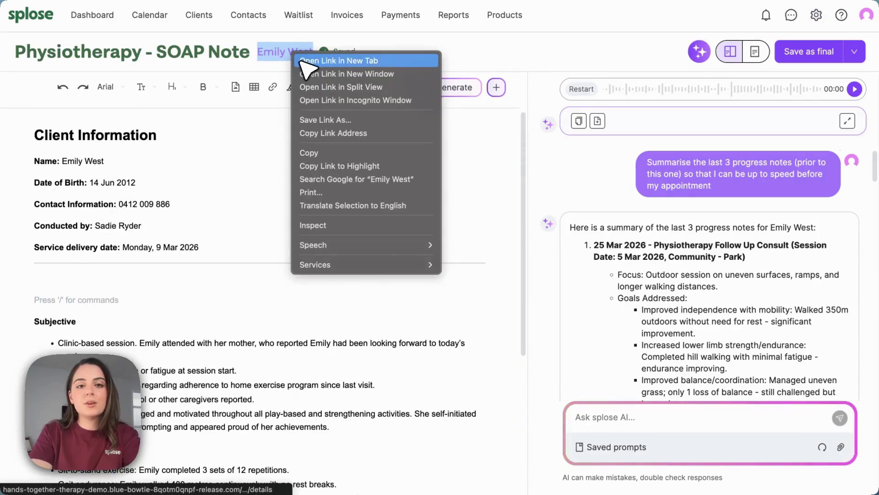
{"action": "left_click", "coordinate": [304, 63]}
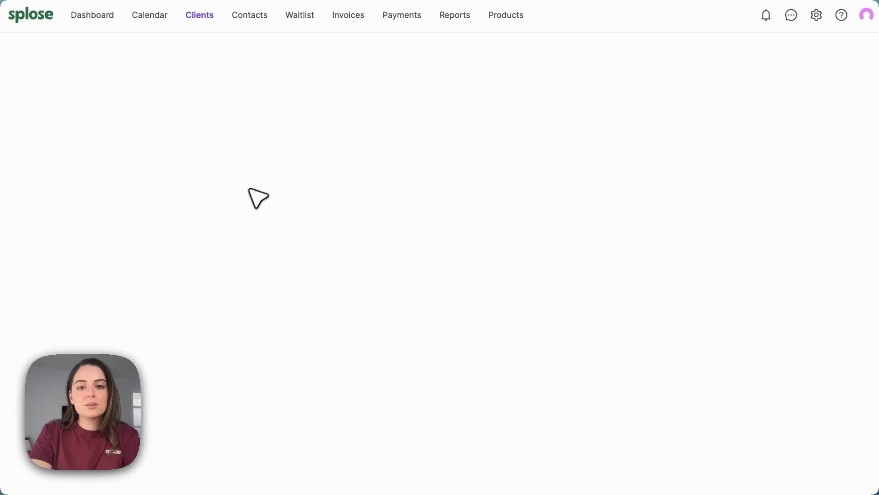
{"action": "left_click", "coordinate": [85, 176]}
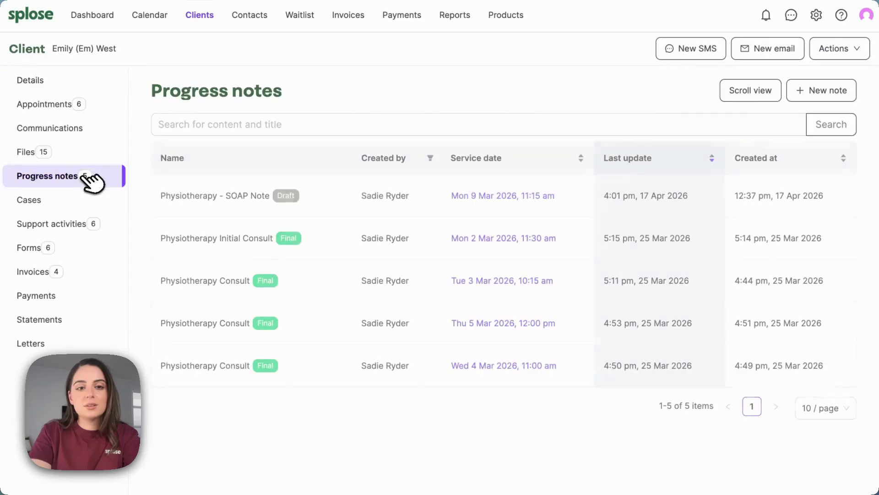
{"action": "left_click", "coordinate": [831, 95]}
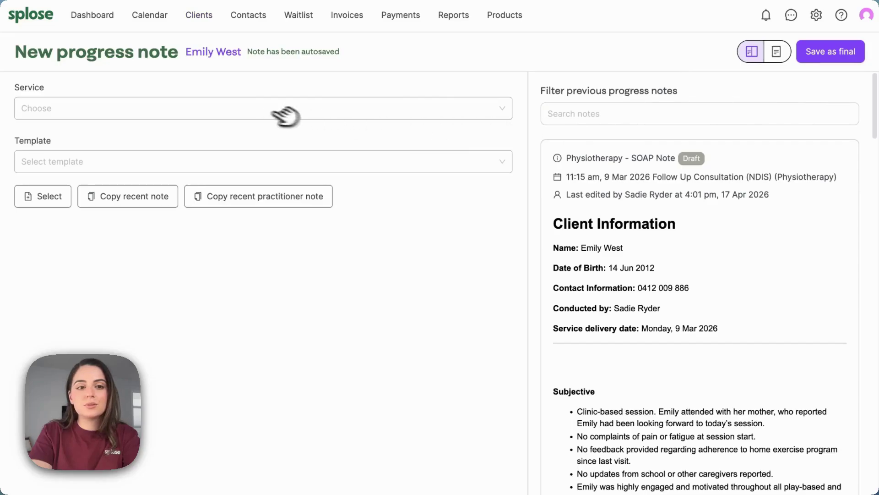
Create the note for the Mon 9 Mar 2026, 11:15am follow-up consultation using the "BIRP Treatment Note - AI Blocks Demo" template
{"action": "left_click", "coordinate": [257, 110]}
{"action": "left_click", "coordinate": [220, 179]}
{"action": "left_click", "coordinate": [224, 162]}
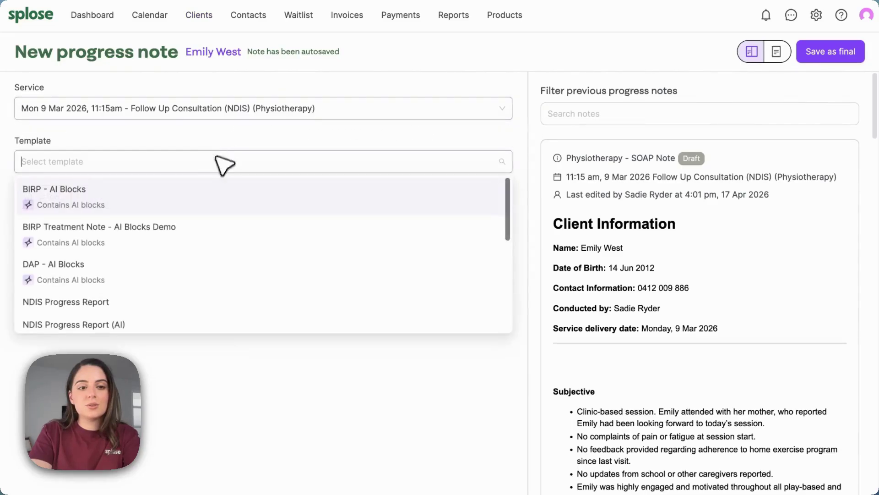
{"action": "left_click", "coordinate": [203, 232]}
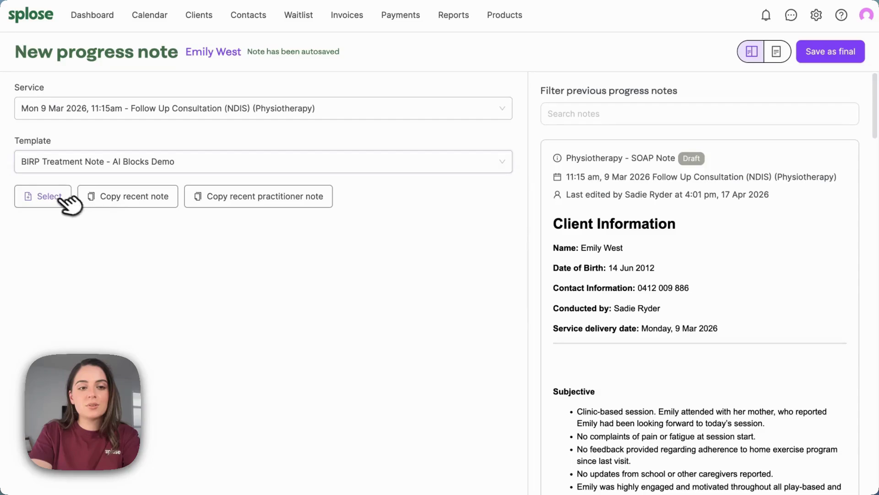
{"action": "left_click", "coordinate": [58, 197]}
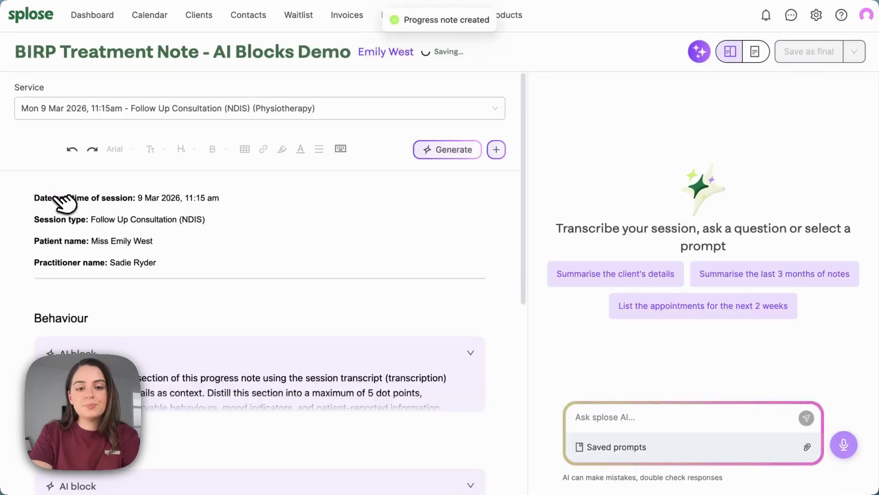
Upload the client's Session 4 audio file from the Session Recordings folder as a dictation and collapse the resulting transcript
{"action": "left_click", "coordinate": [844, 444]}
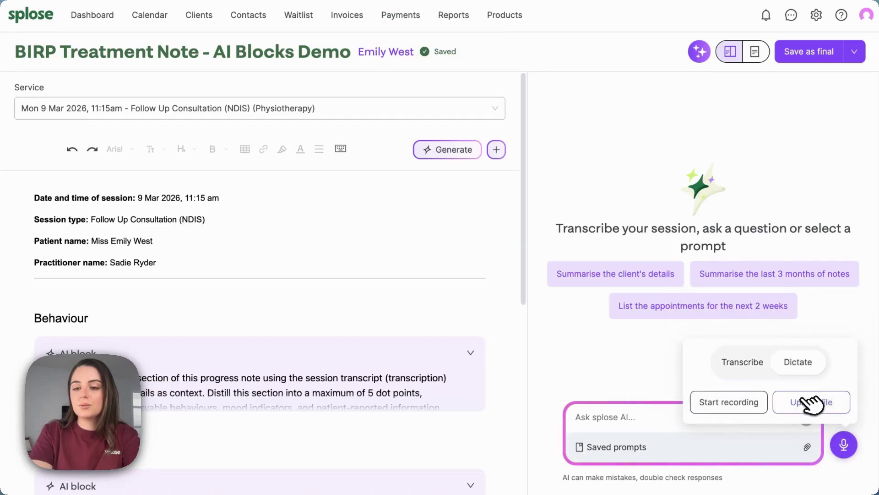
{"action": "left_click", "coordinate": [797, 402]}
{"action": "left_click", "coordinate": [393, 122]}
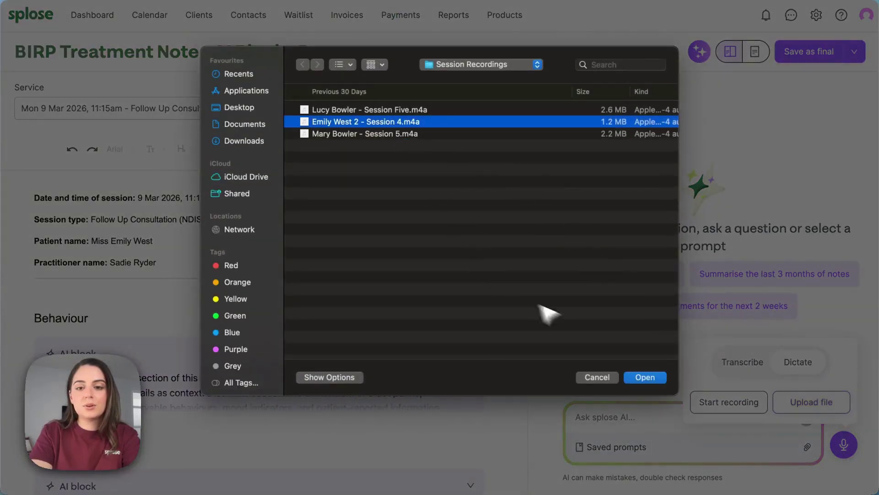
{"action": "left_click", "coordinate": [647, 378]}
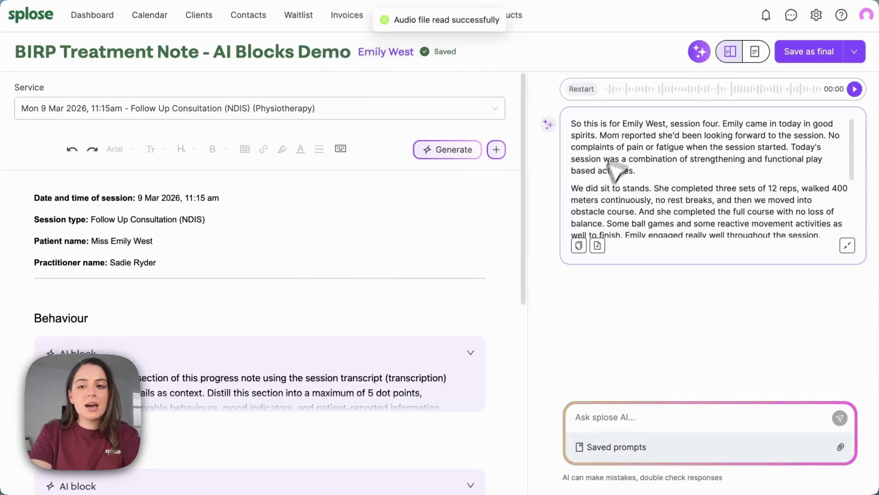
{"action": "left_click", "coordinate": [848, 245]}
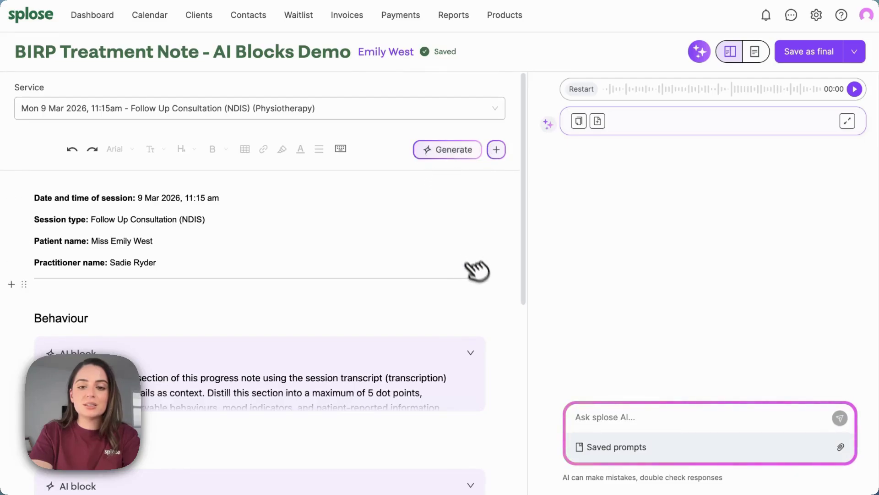
Generate the content of the note's AI blocks and review the drafted Behaviour and Intervention sections
{"action": "scroll", "coordinate": [476, 271], "scroll_direction": "down", "scroll_amount": 3}
{"action": "scroll", "coordinate": [481, 286], "scroll_direction": "down", "scroll_amount": 5}
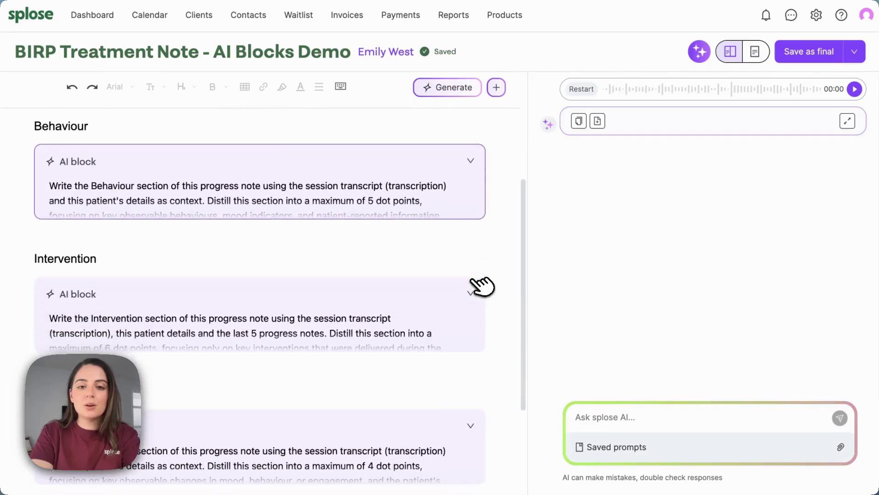
{"action": "scroll", "coordinate": [481, 284], "scroll_direction": "up", "scroll_amount": 10}
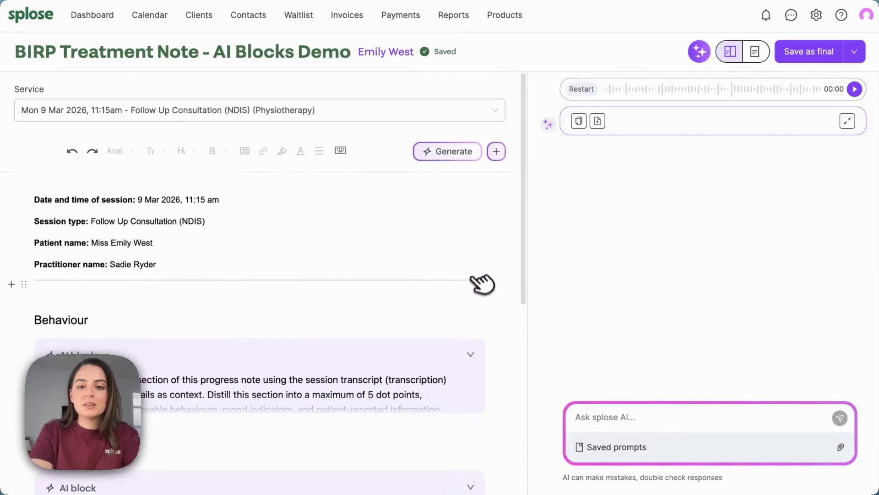
{"action": "left_click", "coordinate": [468, 153]}
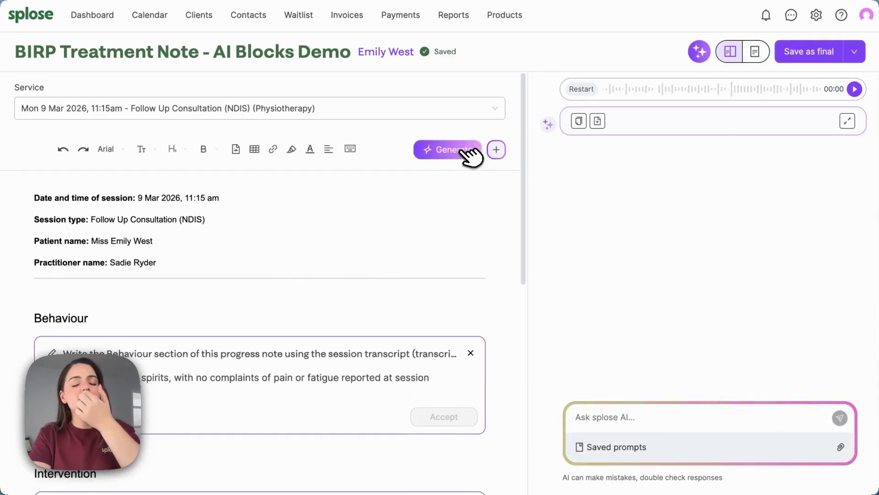
{"action": "scroll", "coordinate": [465, 304], "scroll_direction": "down", "scroll_amount": 3}
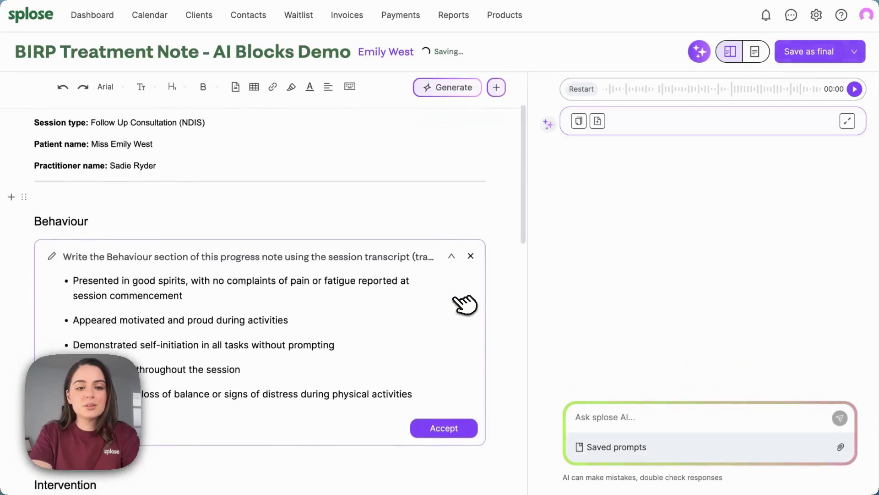
{"action": "scroll", "coordinate": [512, 261], "scroll_direction": "down", "scroll_amount": 1}
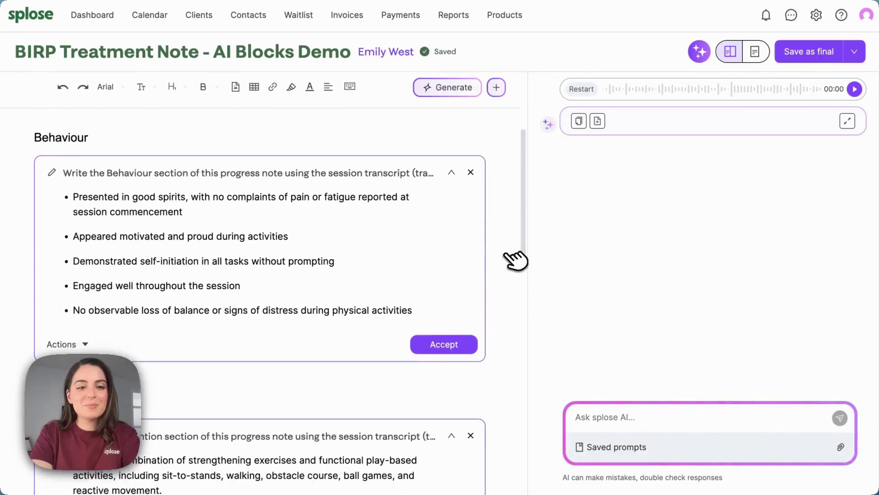
{"action": "scroll", "coordinate": [517, 260], "scroll_direction": "up", "scroll_amount": 1}
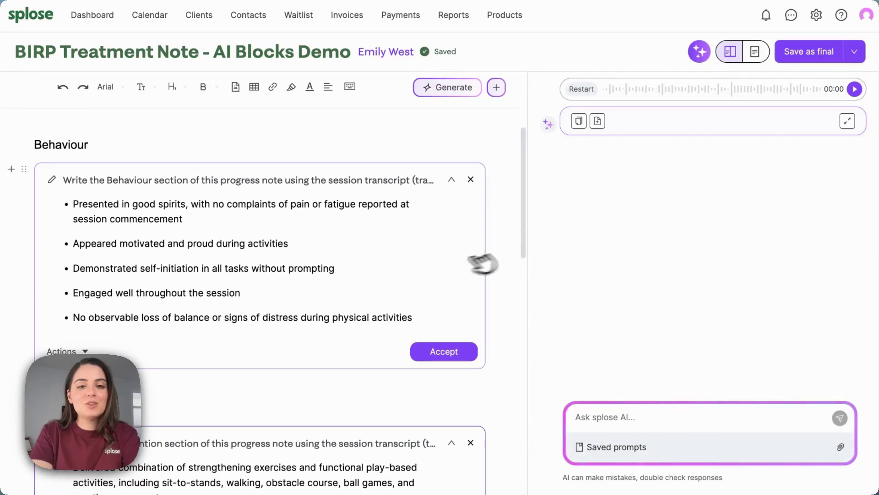
Examine the drafted Intervention section and the full prompt behind the Behaviour AI block, leaving the prompt unchanged
{"action": "scroll", "coordinate": [255, 304], "scroll_direction": "down", "scroll_amount": 6}
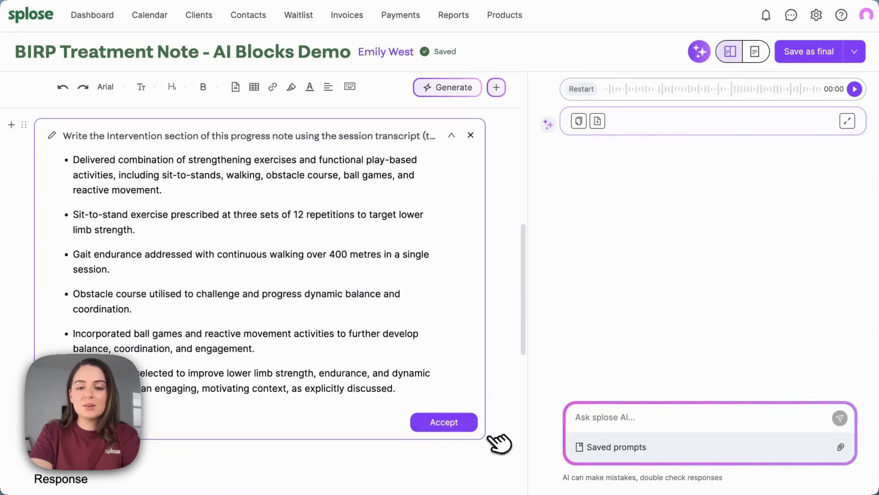
{"action": "scroll", "coordinate": [498, 442], "scroll_direction": "up", "scroll_amount": 5}
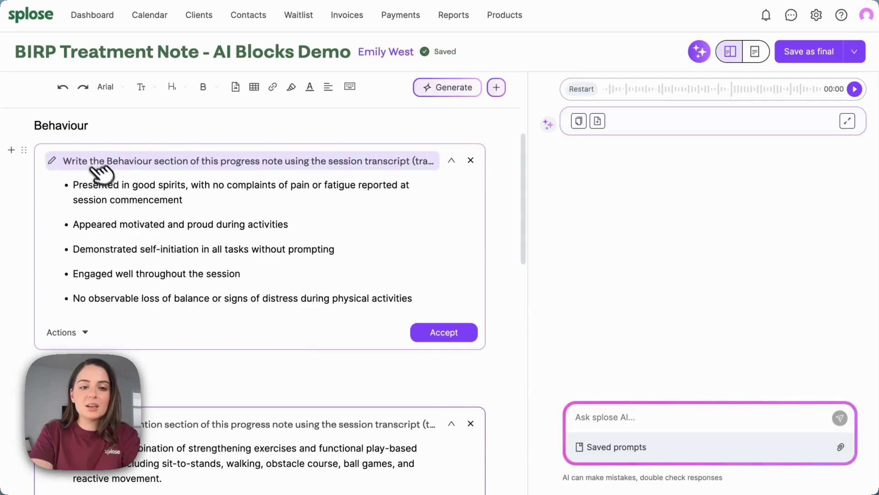
{"action": "left_click", "coordinate": [112, 166]}
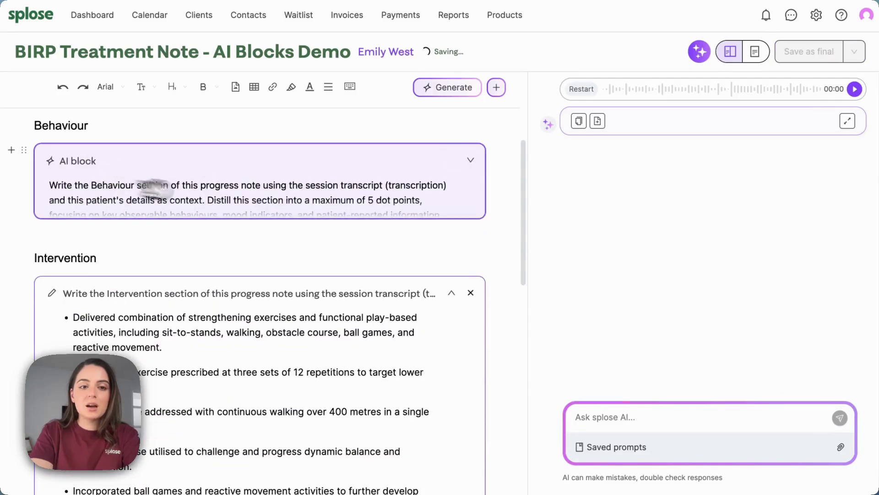
{"action": "left_click", "coordinate": [431, 192]}
{"action": "scroll", "coordinate": [367, 257], "scroll_direction": "down", "scroll_amount": 1}
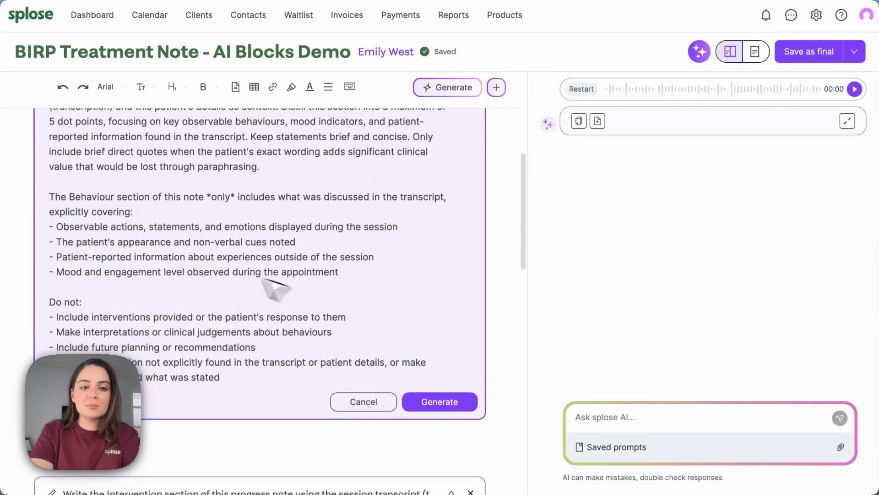
{"action": "left_click", "coordinate": [187, 226]}
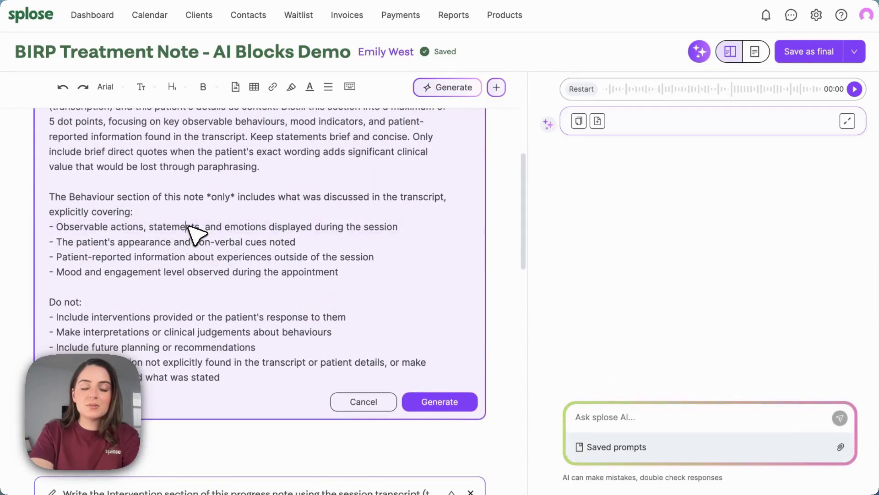
{"action": "scroll", "coordinate": [188, 226], "scroll_direction": "up", "scroll_amount": 1}
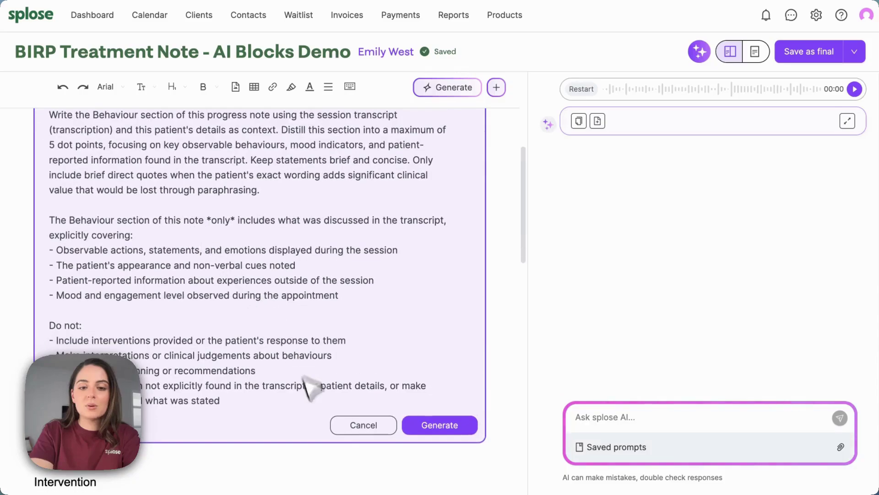
{"action": "left_click", "coordinate": [368, 427]}
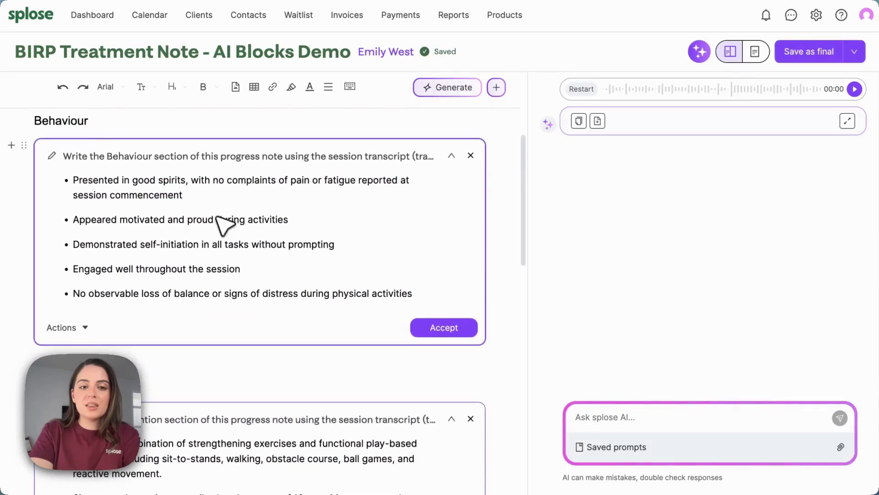
Edit the Behaviour draft's second bullet to "Appeared moderately motivated and somewhat proud during activities" and accept the section into the note
{"action": "triple_click", "coordinate": [223, 220]}
{"action": "double_click", "coordinate": [148, 219]}
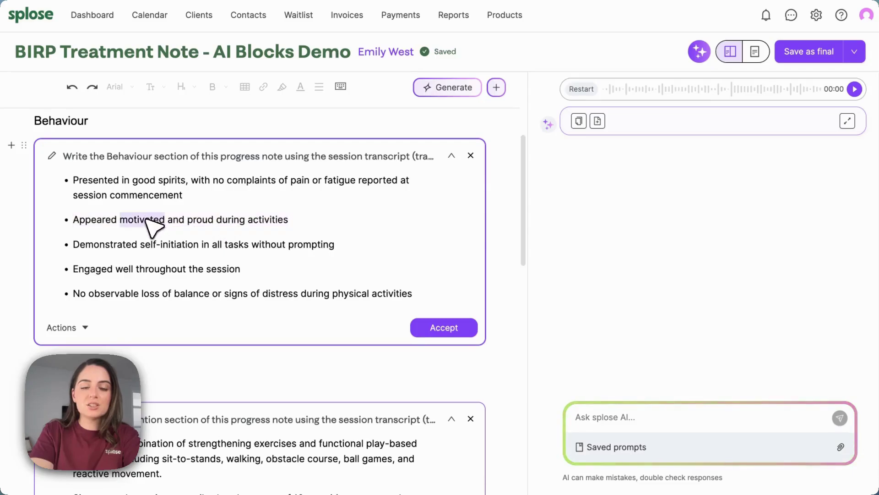
{"action": "type", "text": "moderately mot"}
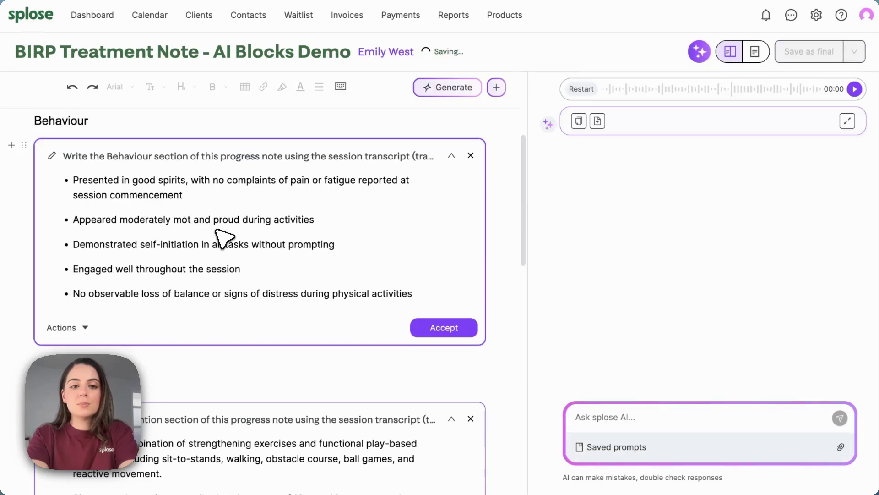
{"action": "type", "text": "ivated and somewhat"}
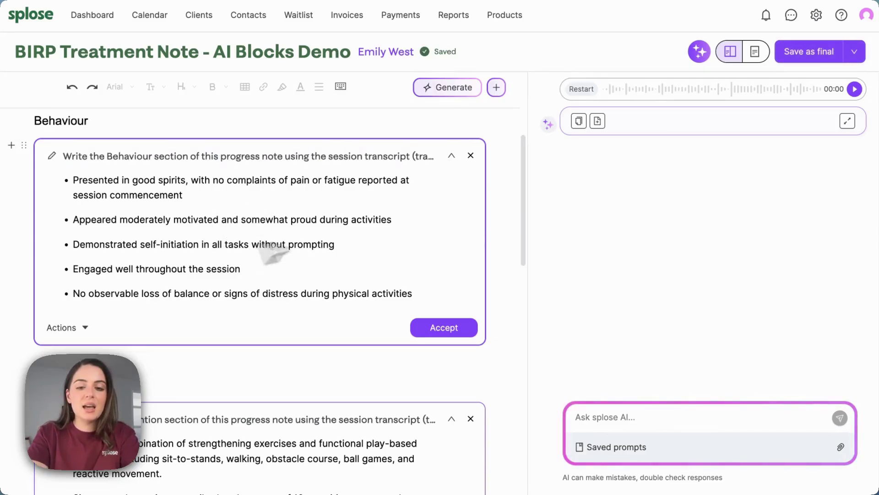
{"action": "left_click", "coordinate": [466, 329]}
Review the accepted Behaviour section and the drafted Intervention section below it
{"action": "scroll", "coordinate": [387, 275], "scroll_direction": "up", "scroll_amount": 2}
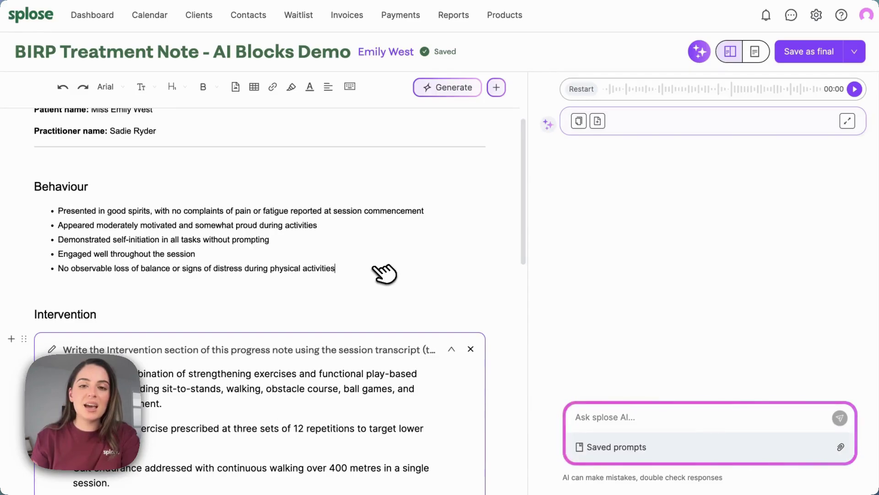
{"action": "scroll", "coordinate": [385, 273], "scroll_direction": "down", "scroll_amount": 2}
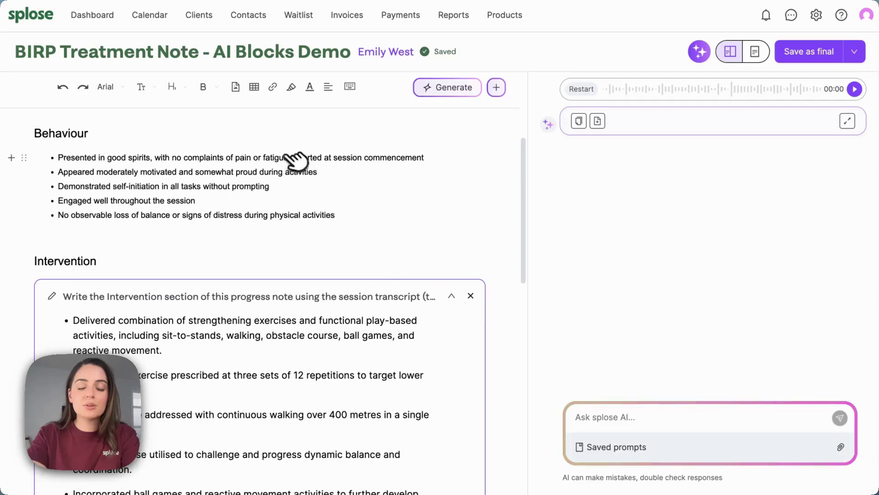
{"action": "scroll", "coordinate": [324, 236], "scroll_direction": "down", "scroll_amount": 4}
{"action": "scroll", "coordinate": [325, 236], "scroll_direction": "down", "scroll_amount": 1}
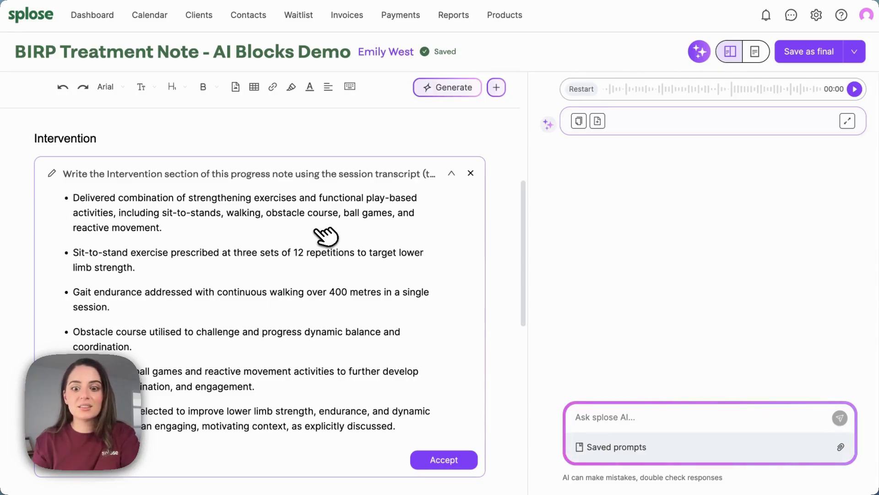
{"action": "scroll", "coordinate": [326, 236], "scroll_direction": "up", "scroll_amount": 4}
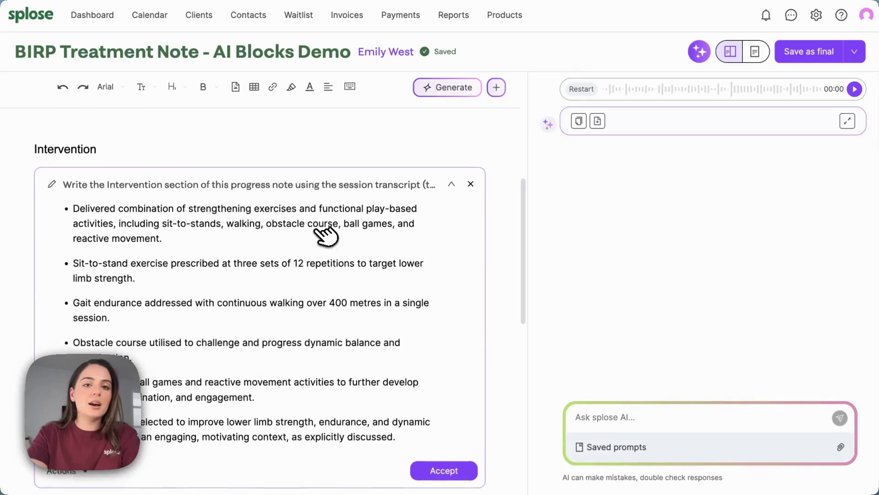
{"action": "scroll", "coordinate": [324, 235], "scroll_direction": "up", "scroll_amount": 2}
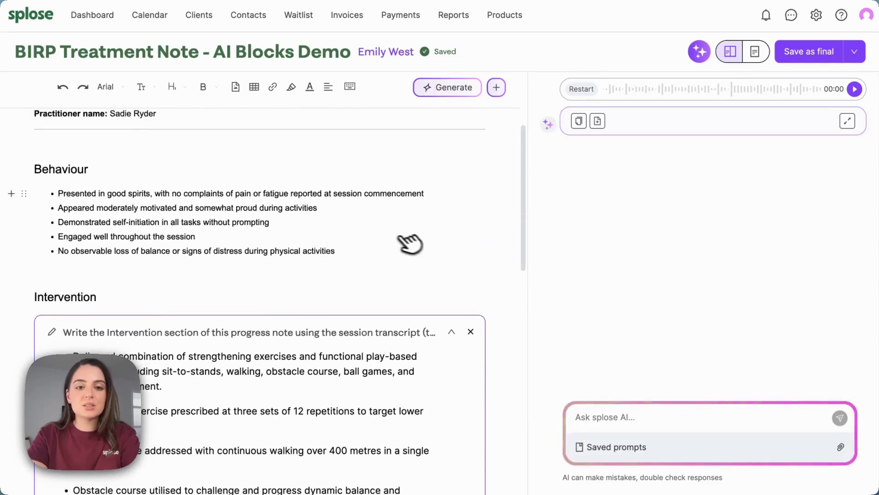
{"action": "scroll", "coordinate": [423, 246], "scroll_direction": "up", "scroll_amount": 2}
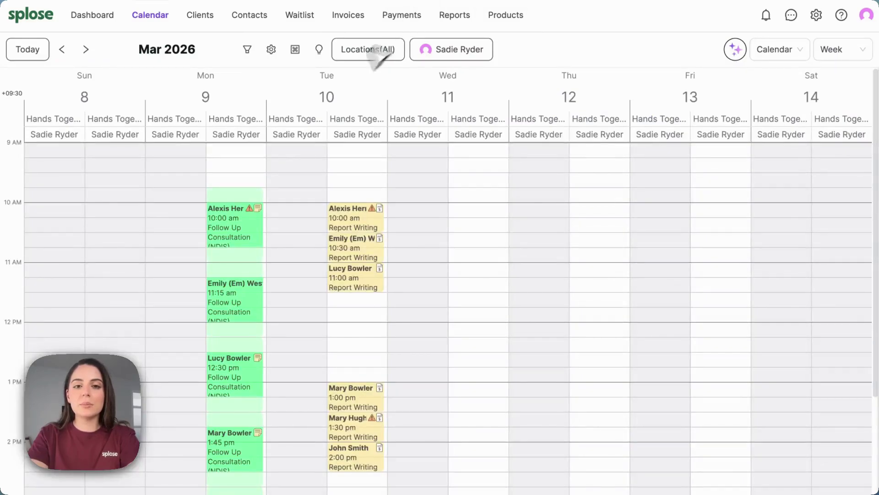
{"action": "scroll", "coordinate": [314, 312], "scroll_direction": "down", "scroll_amount": 1}
{"action": "scroll", "coordinate": [315, 315], "scroll_direction": "down", "scroll_amount": 1}
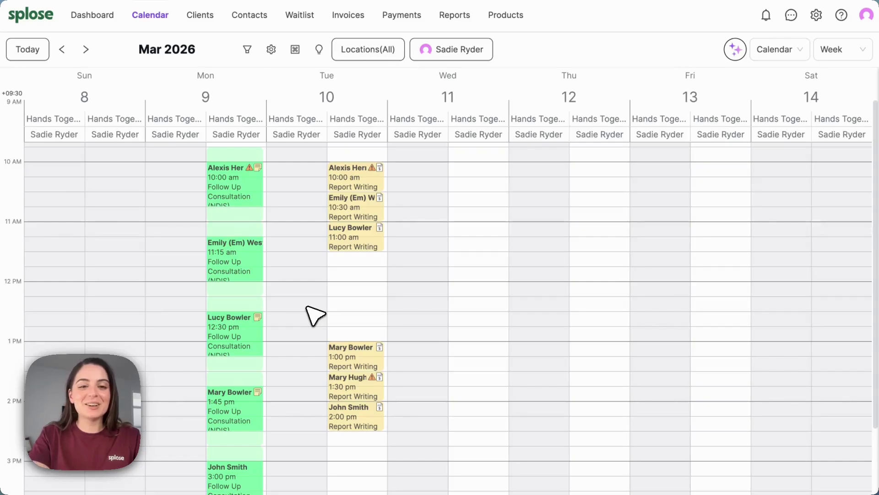
{"action": "scroll", "coordinate": [315, 315], "scroll_direction": "up", "scroll_amount": 1}
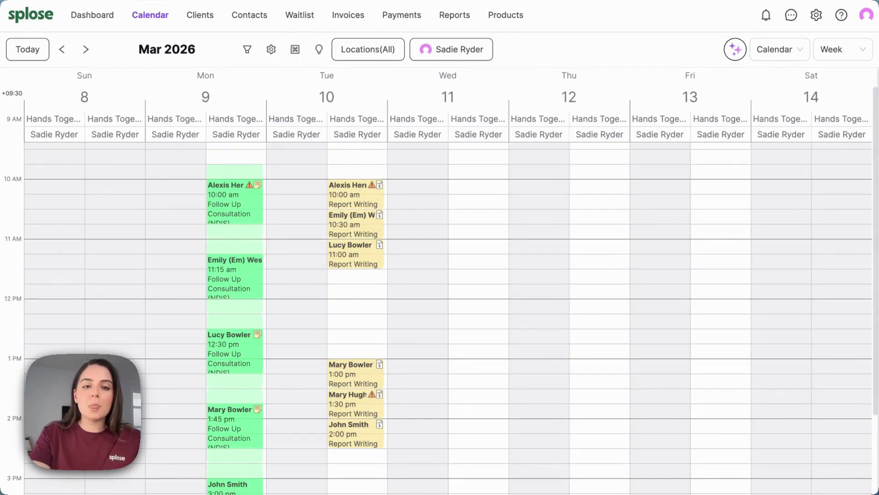
Go back to the client's Physiotherapy - SOAP Note and review the AI summary of the last 3 progress notes
{"action": "left_click", "coordinate": [197, 1]}
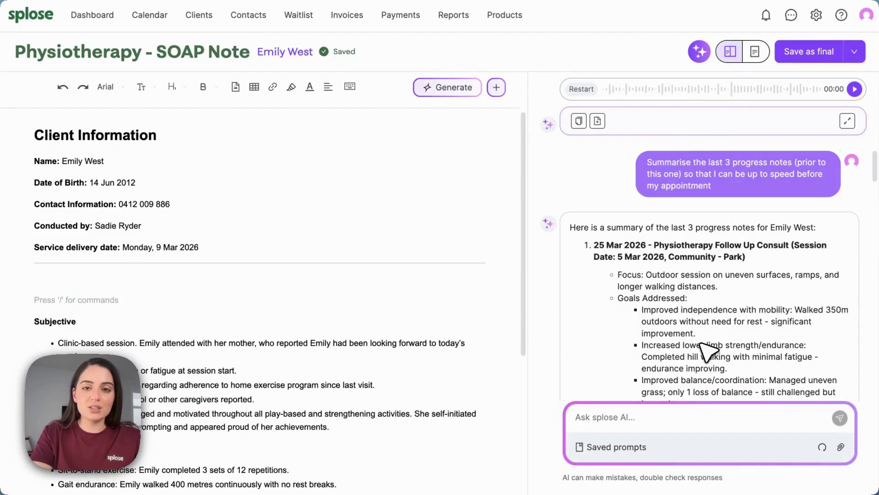
{"action": "scroll", "coordinate": [707, 351], "scroll_direction": "down", "scroll_amount": 3}
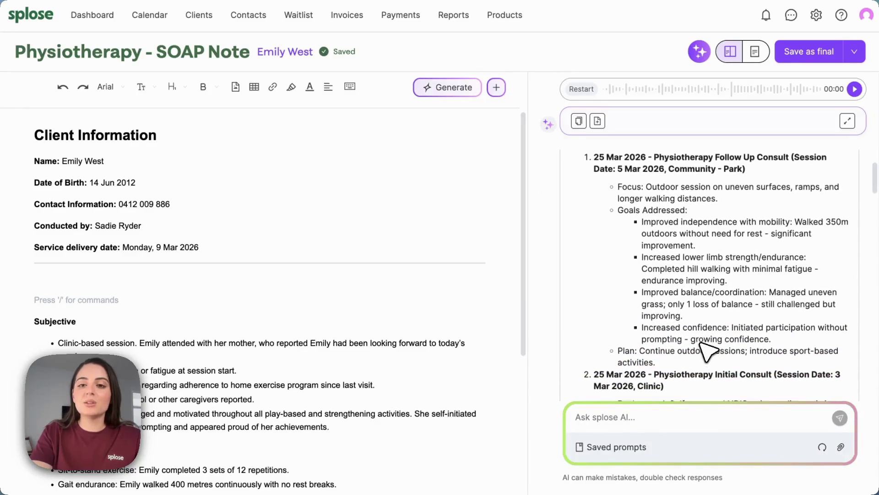
{"action": "scroll", "coordinate": [707, 351], "scroll_direction": "up", "scroll_amount": 4}
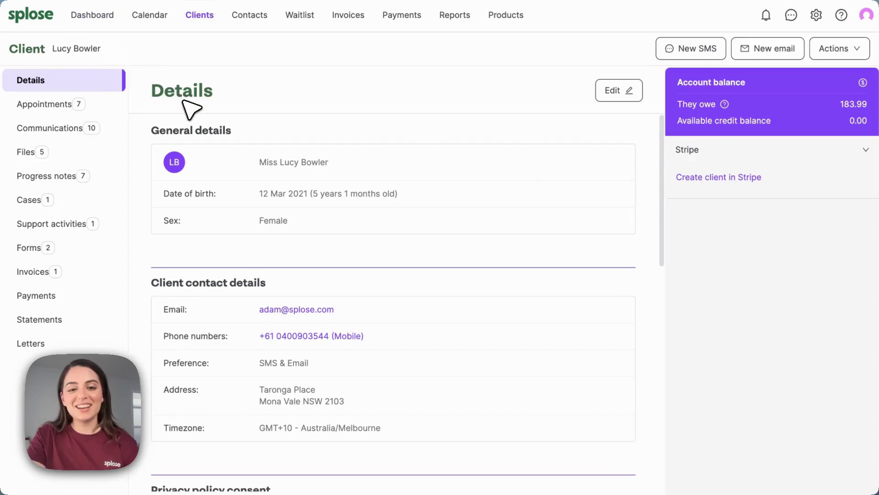
Review the other client's details, including the NDIS details and custom goal fields, and open the details for editing
{"action": "scroll", "coordinate": [169, 163], "scroll_direction": "down", "scroll_amount": 6}
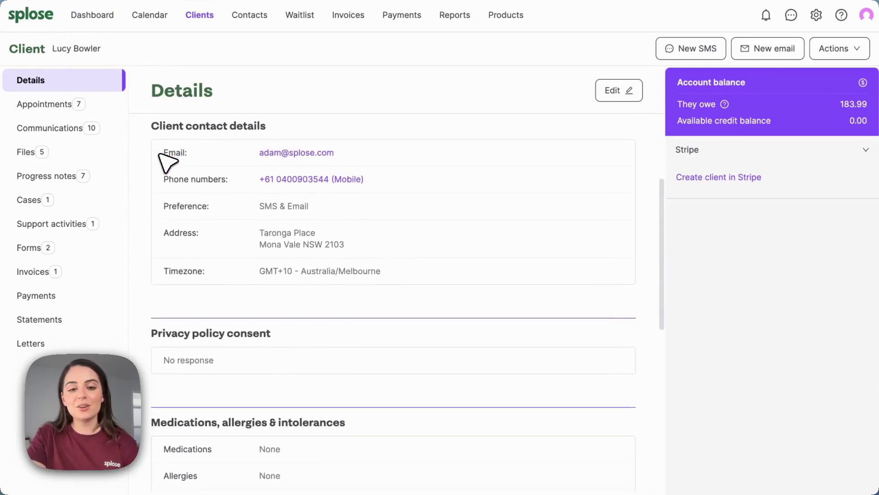
{"action": "scroll", "coordinate": [169, 162], "scroll_direction": "down", "scroll_amount": 5}
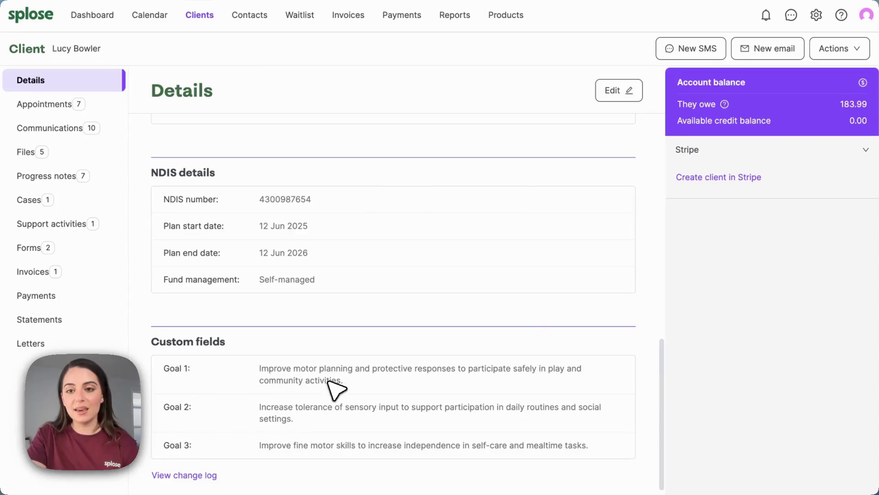
{"action": "left_click", "coordinate": [618, 94]}
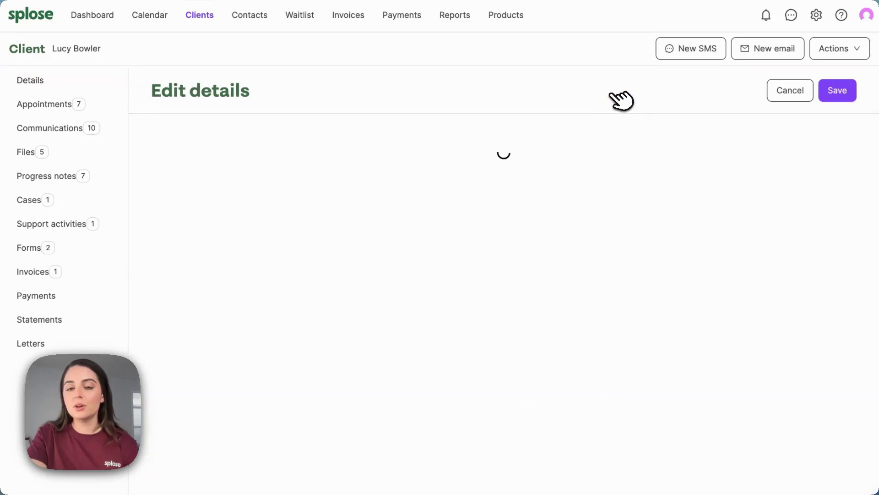
{"action": "scroll", "coordinate": [534, 308], "scroll_direction": "down", "scroll_amount": 15}
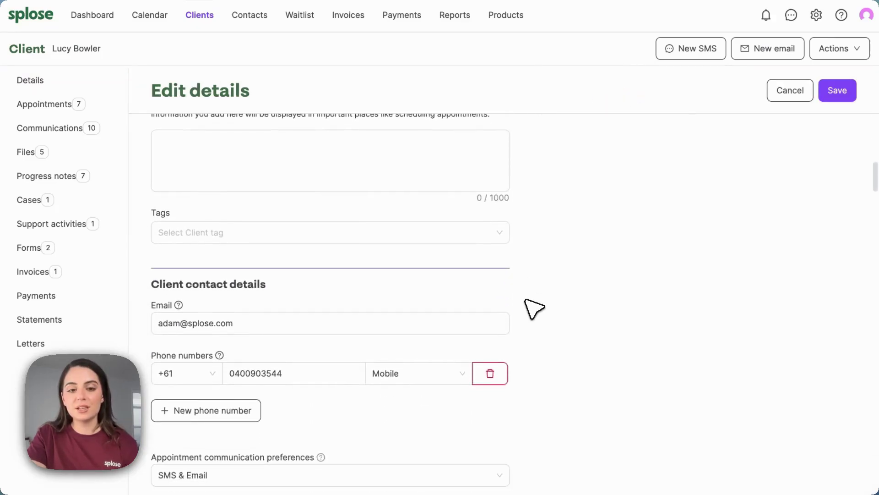
{"action": "scroll", "coordinate": [533, 307], "scroll_direction": "down", "scroll_amount": 20}
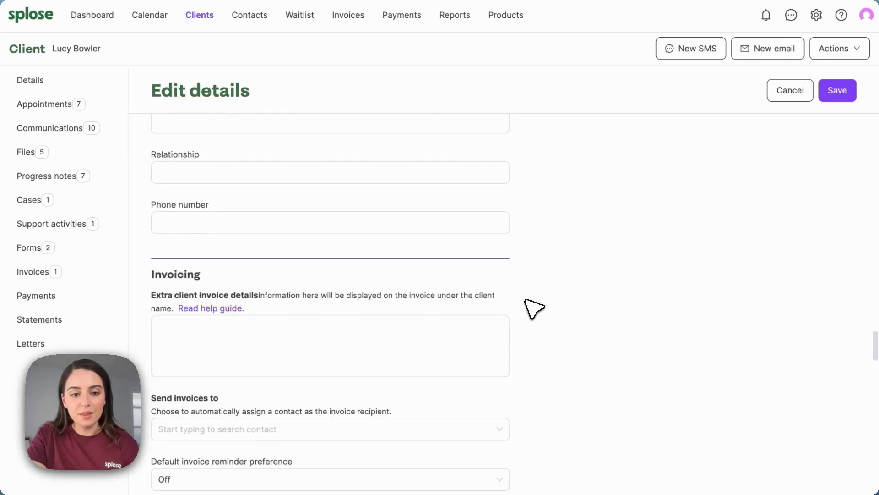
{"action": "scroll", "coordinate": [534, 307], "scroll_direction": "down", "scroll_amount": 10}
{"action": "scroll", "coordinate": [533, 308], "scroll_direction": "up", "scroll_amount": 3}
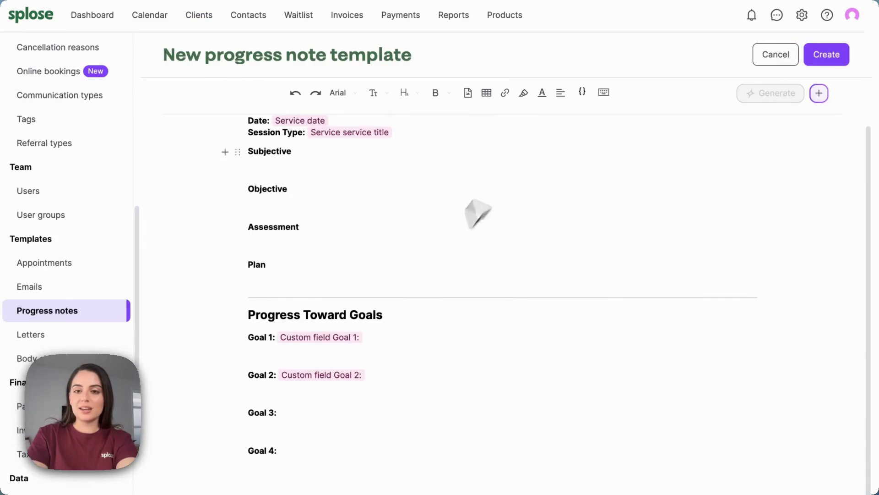
Insert the Goal 3 custom field under Progress Toward Goals in the new progress note template
{"action": "left_click", "coordinate": [583, 92]}
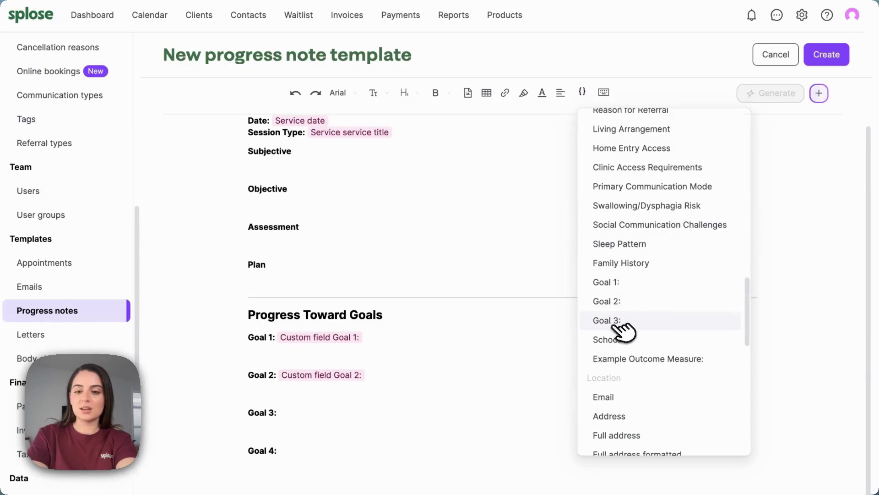
{"action": "left_click", "coordinate": [655, 327]}
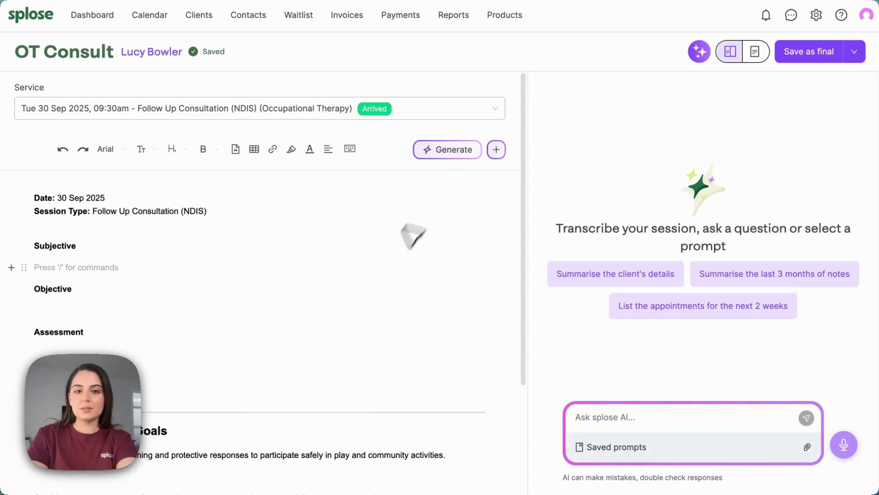
Upload the client's Session Five audio file from the Session Recordings folder as a dictation in the OT Consult note and collapse the transcript
{"action": "scroll", "coordinate": [383, 274], "scroll_direction": "down", "scroll_amount": 5}
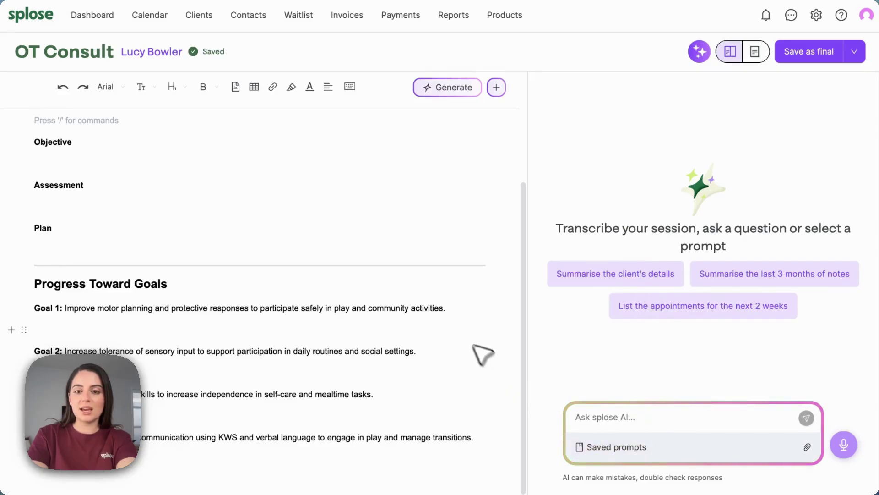
{"action": "scroll", "coordinate": [474, 348], "scroll_direction": "up", "scroll_amount": 2}
{"action": "left_click", "coordinate": [844, 444]}
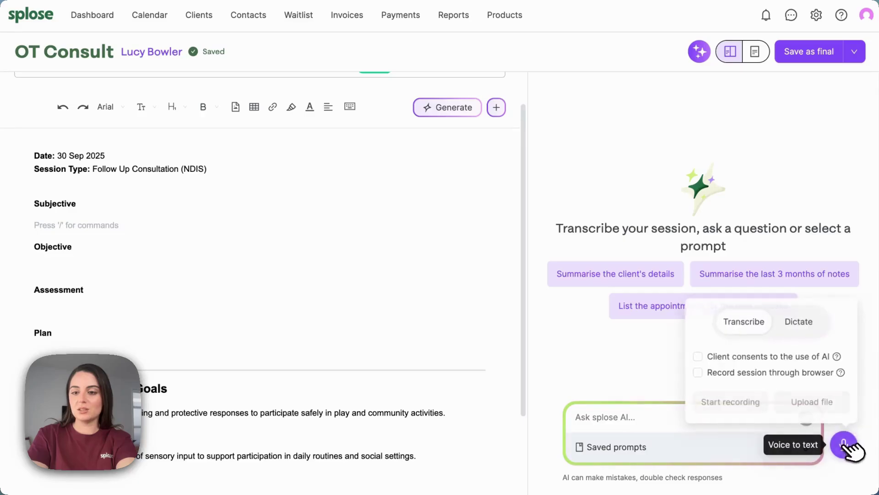
{"action": "left_click", "coordinate": [799, 326]}
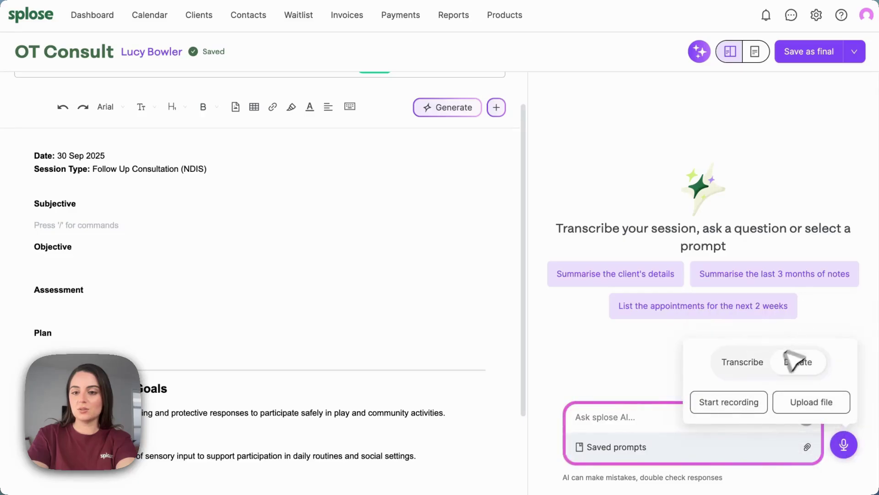
{"action": "left_click", "coordinate": [805, 407]}
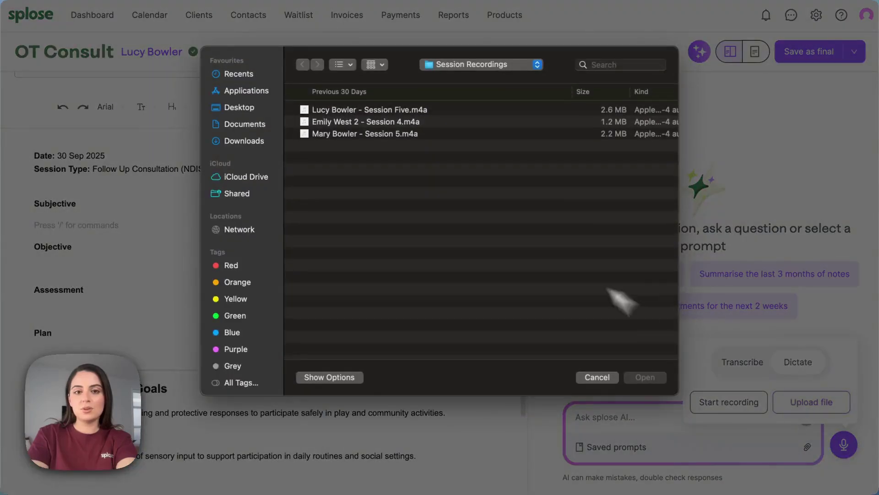
{"action": "left_click", "coordinate": [379, 111]}
{"action": "left_click", "coordinate": [646, 378]}
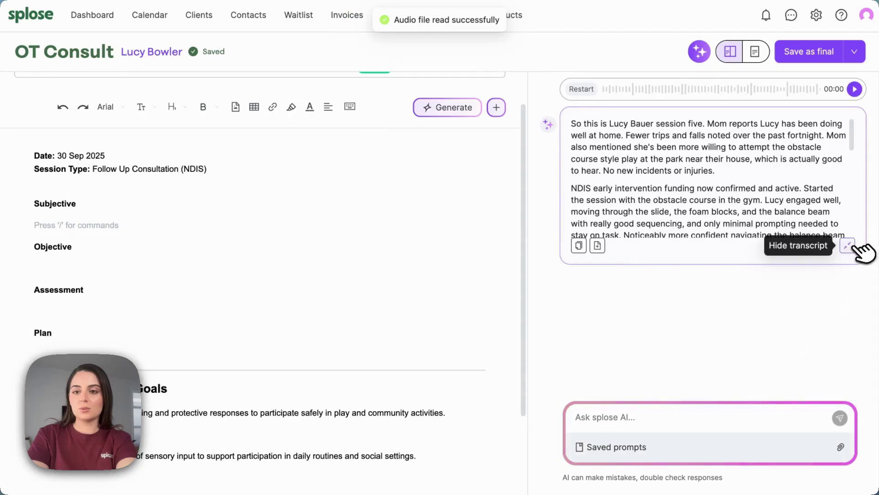
{"action": "left_click", "coordinate": [848, 246]}
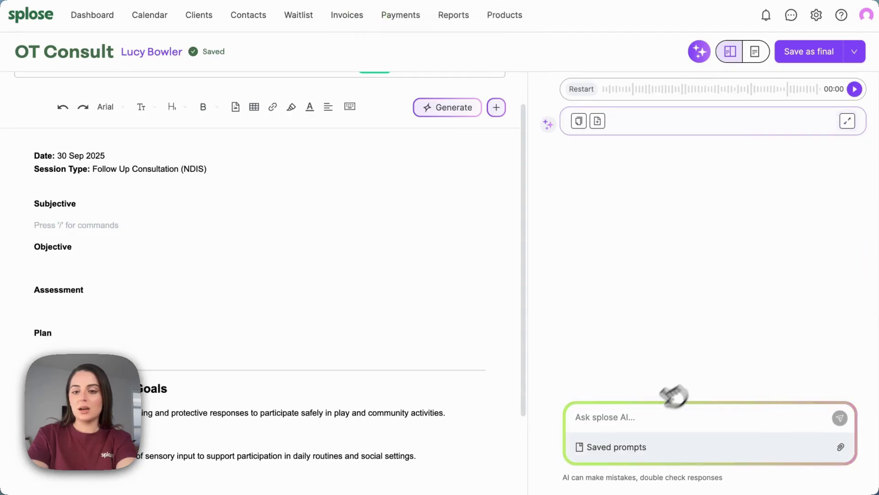
Run the saved prompt OT SOAP Note with Goals in the AI chat of the OT Consult note
{"action": "left_click", "coordinate": [634, 448]}
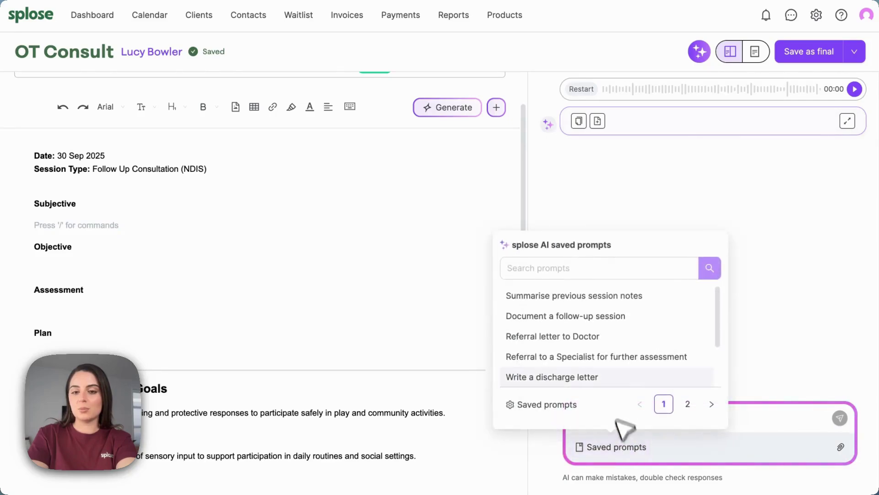
{"action": "scroll", "coordinate": [614, 383], "scroll_direction": "down", "scroll_amount": 3}
{"action": "left_click", "coordinate": [687, 403]}
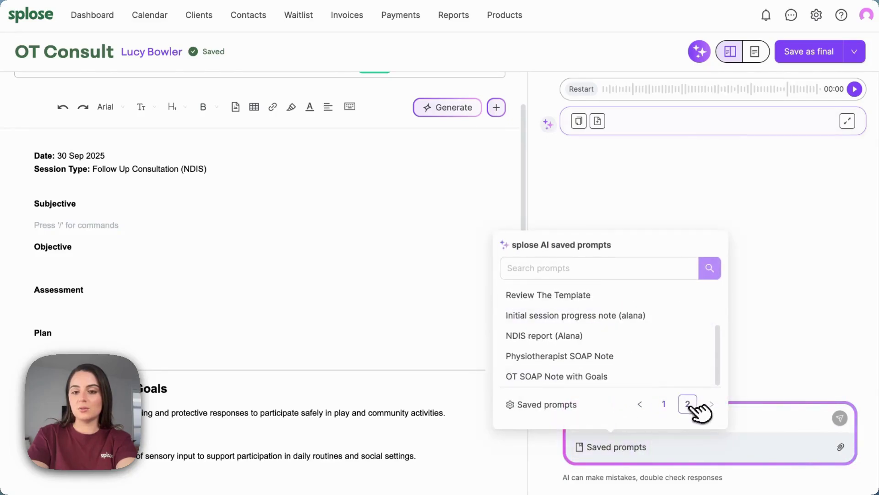
{"action": "left_click", "coordinate": [632, 377]}
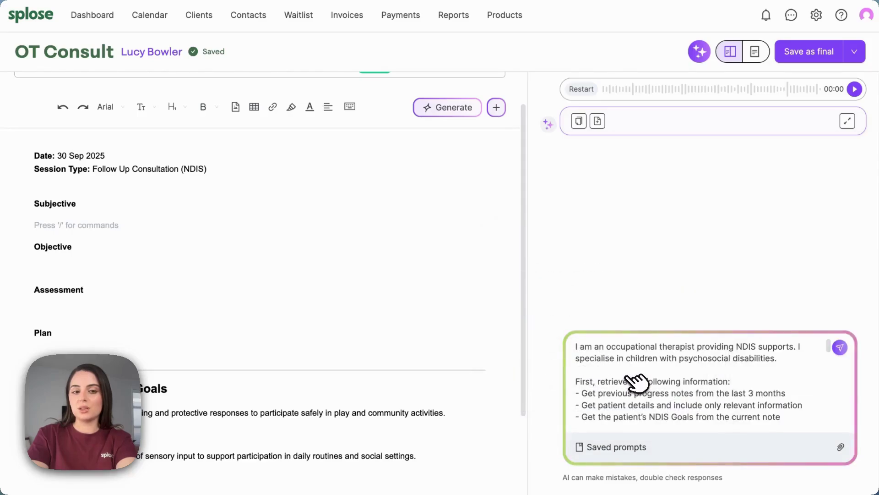
{"action": "scroll", "coordinate": [467, 396], "scroll_direction": "down", "scroll_amount": 2}
{"action": "scroll", "coordinate": [470, 397], "scroll_direction": "down", "scroll_amount": 1}
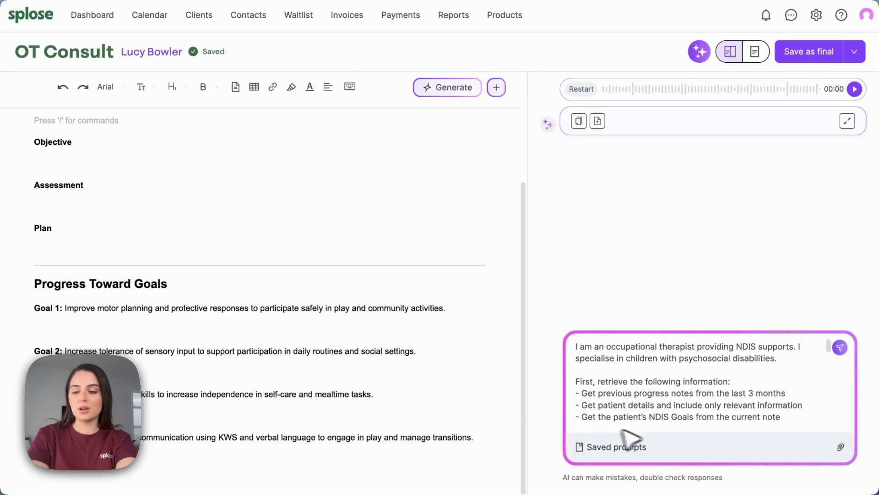
{"action": "left_click", "coordinate": [841, 347]}
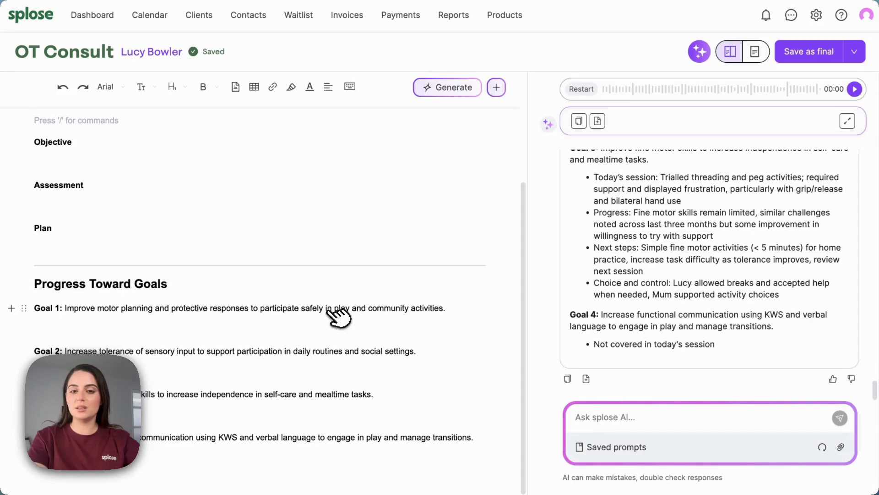
Review the generated note's goal progress and Assessment sections, comparing them with Goal 1 in the OT Consult note
{"action": "scroll", "coordinate": [614, 284], "scroll_direction": "up", "scroll_amount": 1}
{"action": "scroll", "coordinate": [614, 287], "scroll_direction": "down", "scroll_amount": 1}
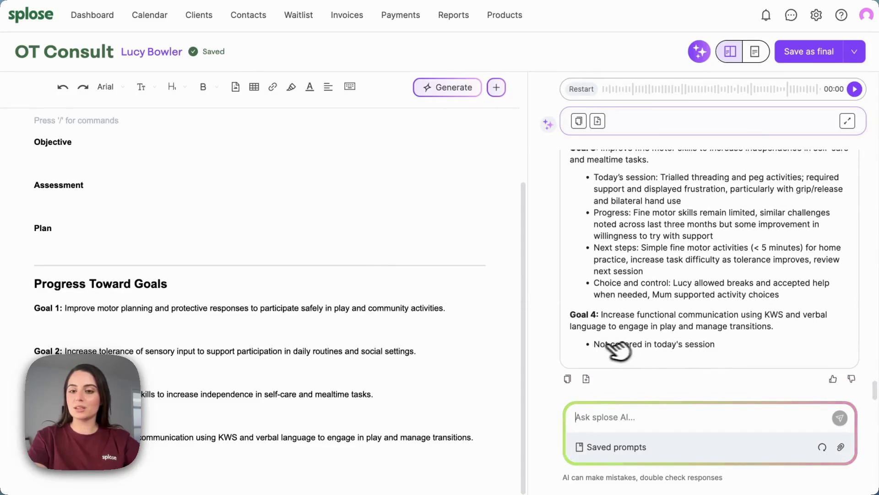
{"action": "scroll", "coordinate": [719, 341], "scroll_direction": "up", "scroll_amount": 1}
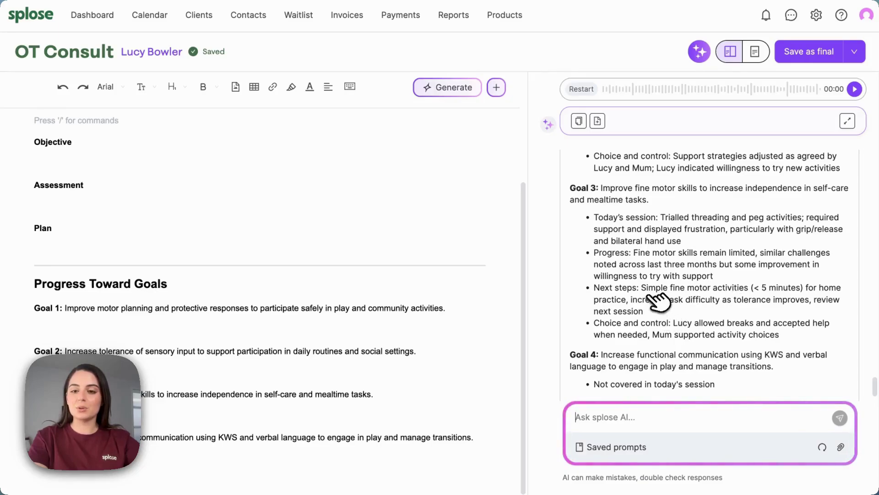
{"action": "scroll", "coordinate": [690, 325], "scroll_direction": "up", "scroll_amount": 3}
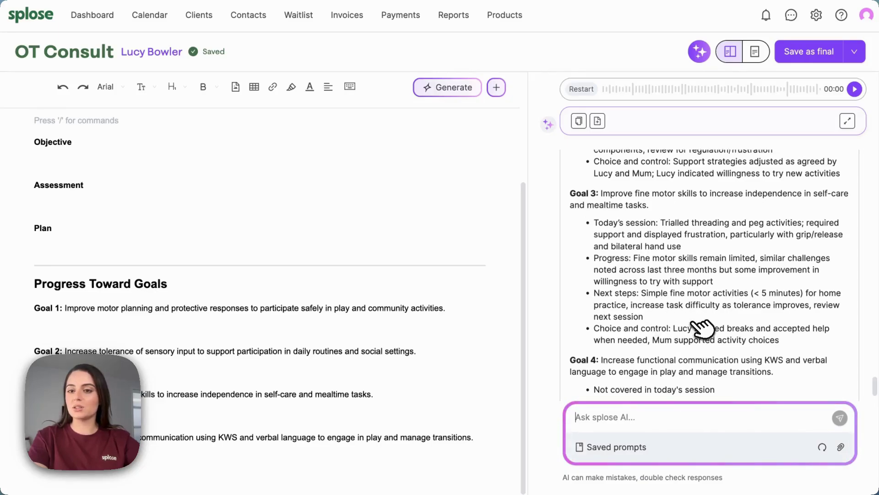
{"action": "scroll", "coordinate": [700, 327], "scroll_direction": "up", "scroll_amount": 5}
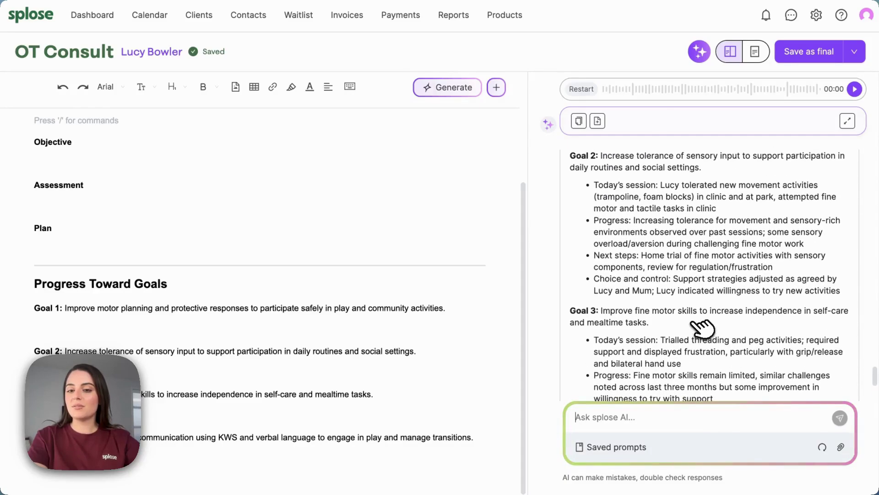
{"action": "scroll", "coordinate": [703, 328], "scroll_direction": "up", "scroll_amount": 3}
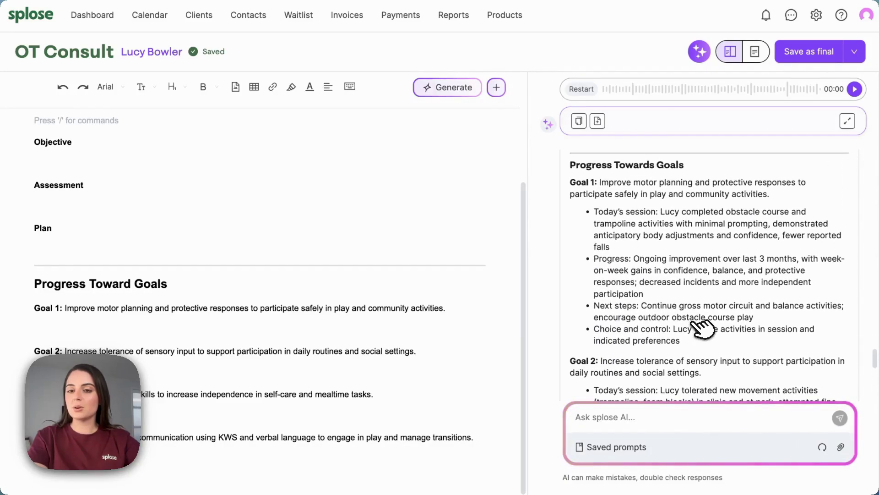
{"action": "triple_click", "coordinate": [129, 309]}
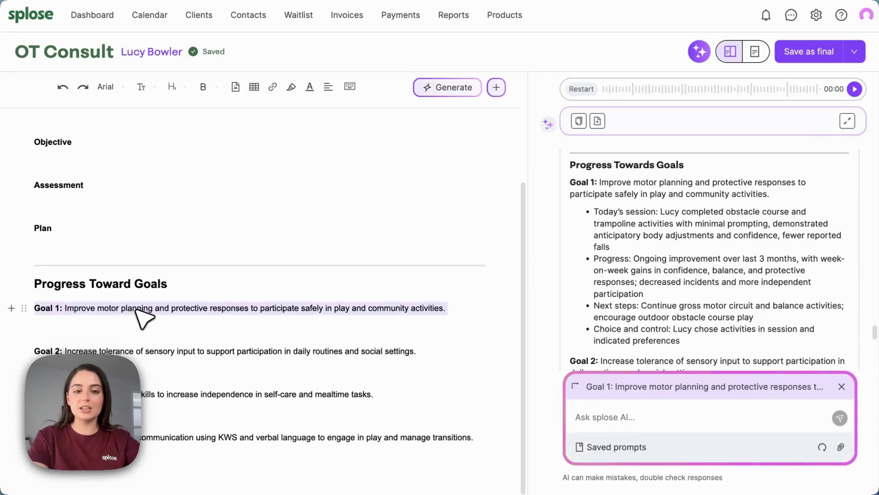
{"action": "left_click", "coordinate": [137, 308]}
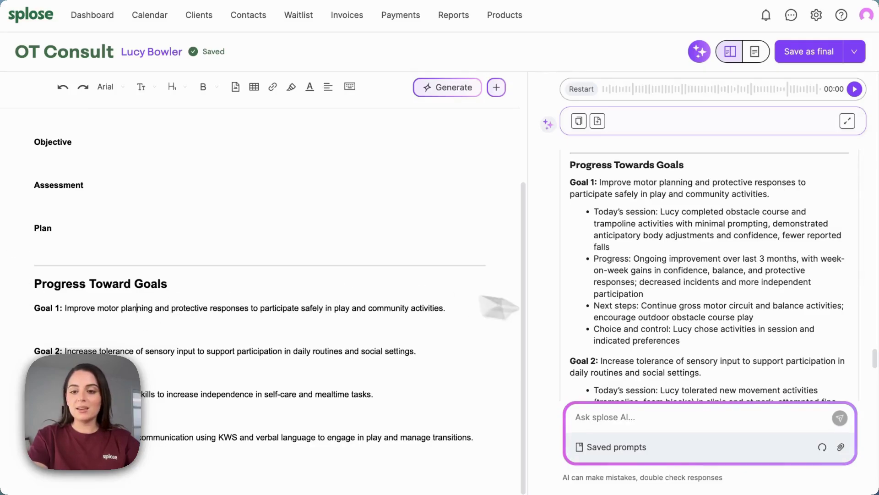
{"action": "scroll", "coordinate": [744, 330], "scroll_direction": "up", "scroll_amount": 5}
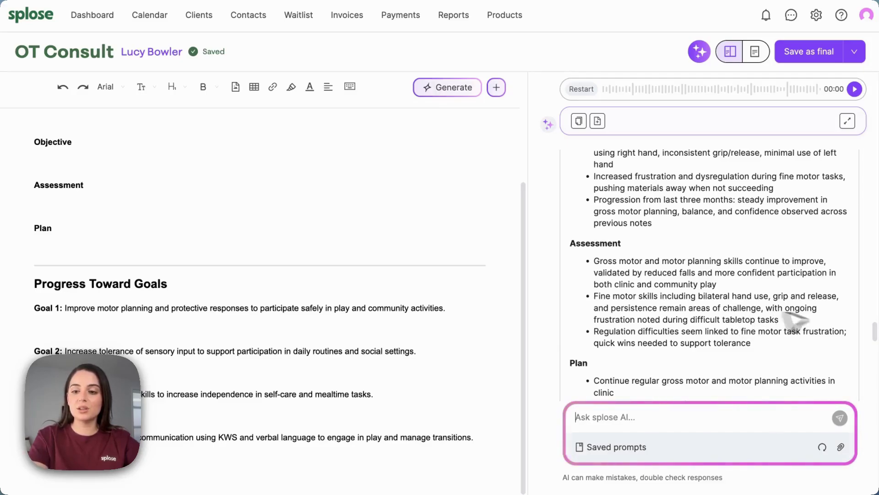
View the options for attaching uploaded files or client files to the AI chat
{"action": "left_click", "coordinate": [841, 447]}
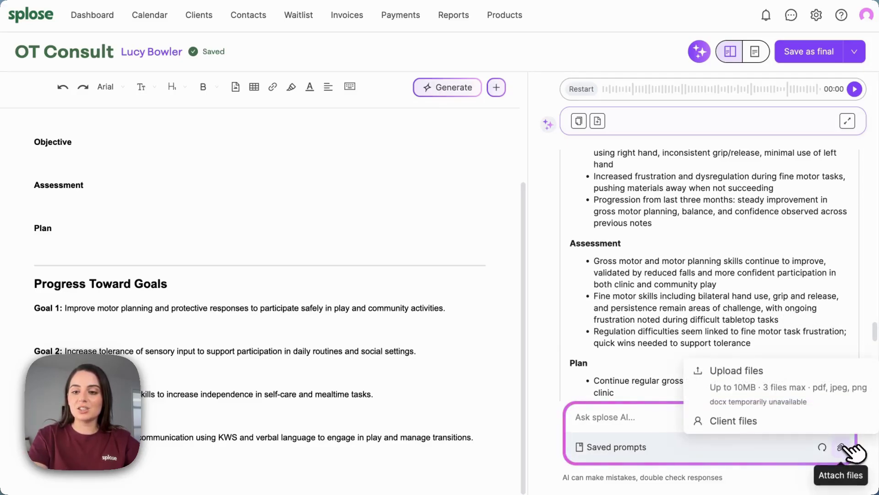
{"action": "left_click", "coordinate": [787, 426]}
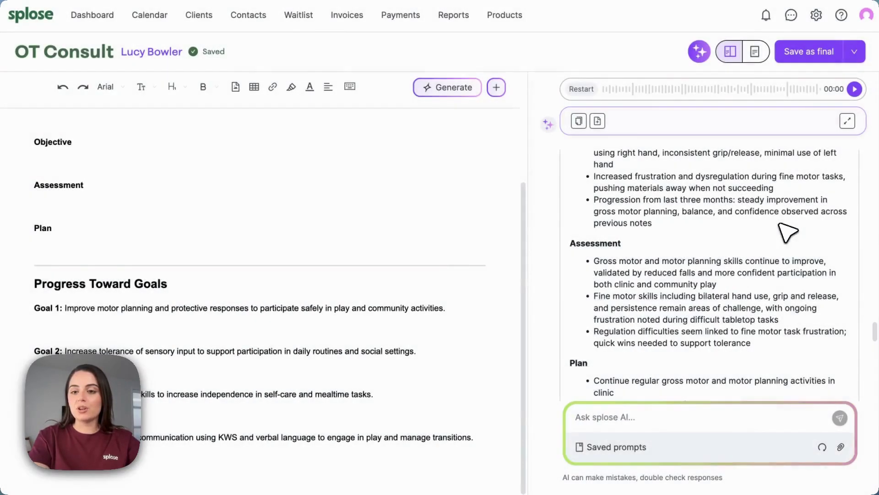
{"action": "left_click", "coordinate": [780, 222]}
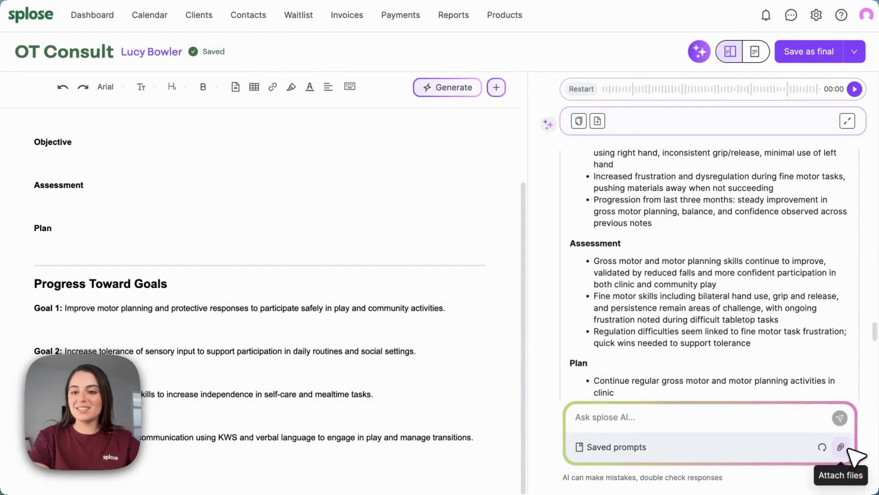
Review the content rules and Progress towards Goals instructions in the submitted prompt
{"action": "scroll", "coordinate": [792, 323], "scroll_direction": "up", "scroll_amount": 10}
{"action": "scroll", "coordinate": [792, 323], "scroll_direction": "up", "scroll_amount": 6}
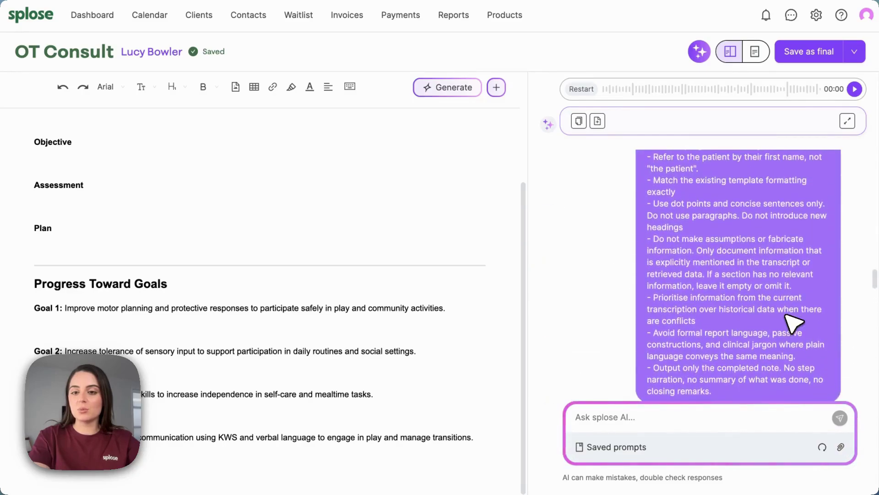
{"action": "scroll", "coordinate": [742, 241], "scroll_direction": "up", "scroll_amount": 8}
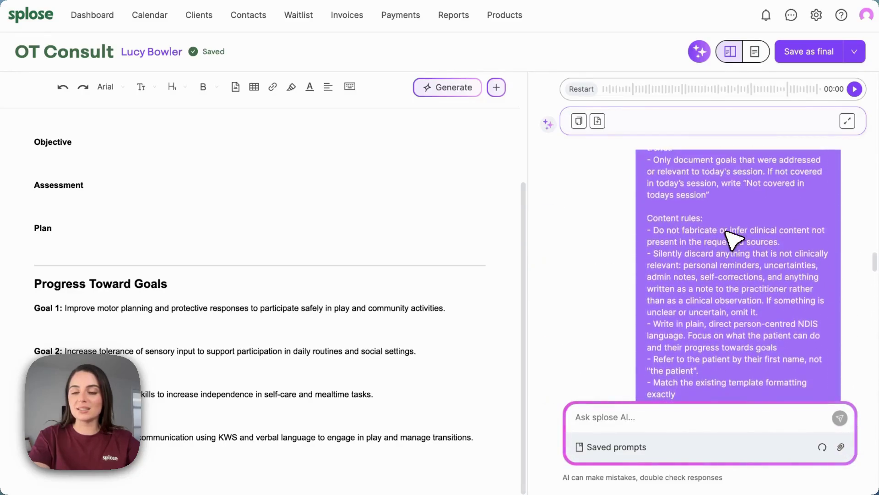
{"action": "scroll", "coordinate": [732, 239], "scroll_direction": "up", "scroll_amount": 5}
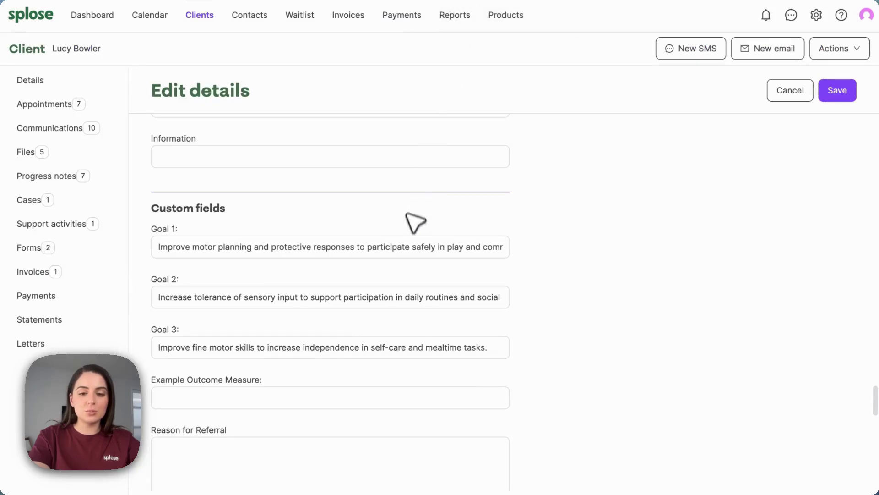
Examine the full Goal 1 custom field text in the client's details and leave editing without saving
{"action": "left_click", "coordinate": [250, 252]}
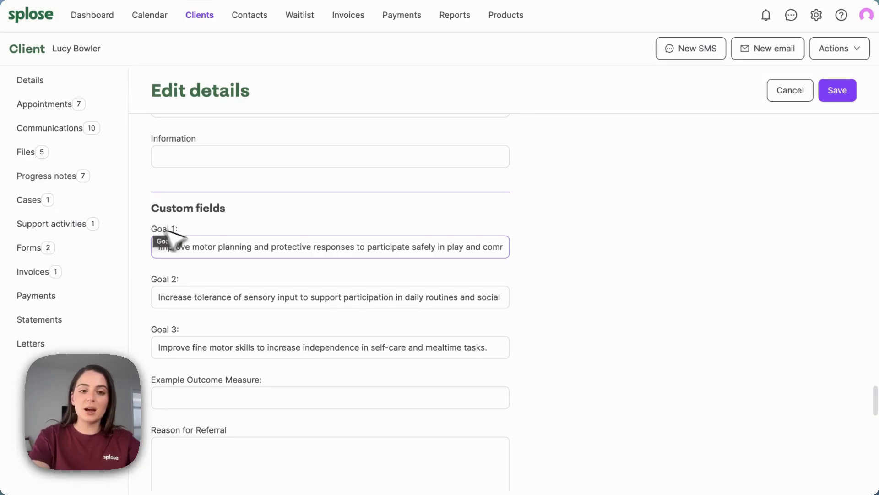
{"action": "triple_click", "coordinate": [241, 246]}
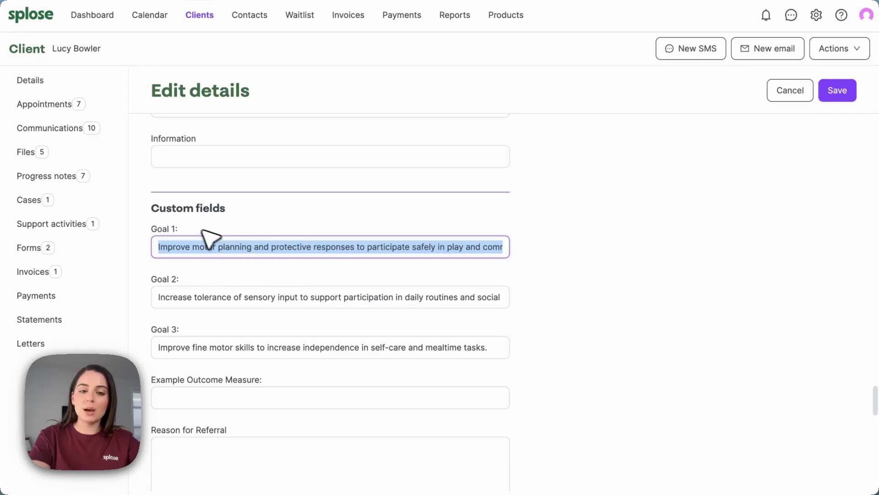
{"action": "left_click", "coordinate": [254, 248]}
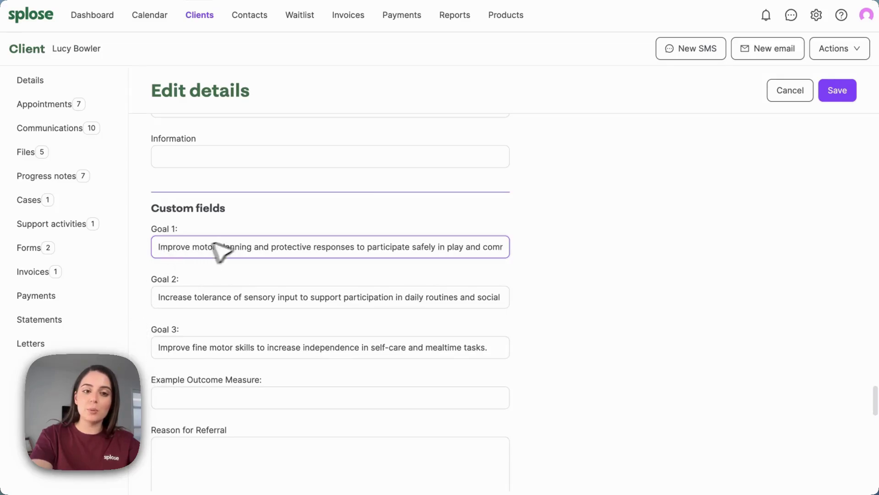
{"action": "left_click_drag", "start_coordinate": [162, 247], "coordinate": [515, 247]}
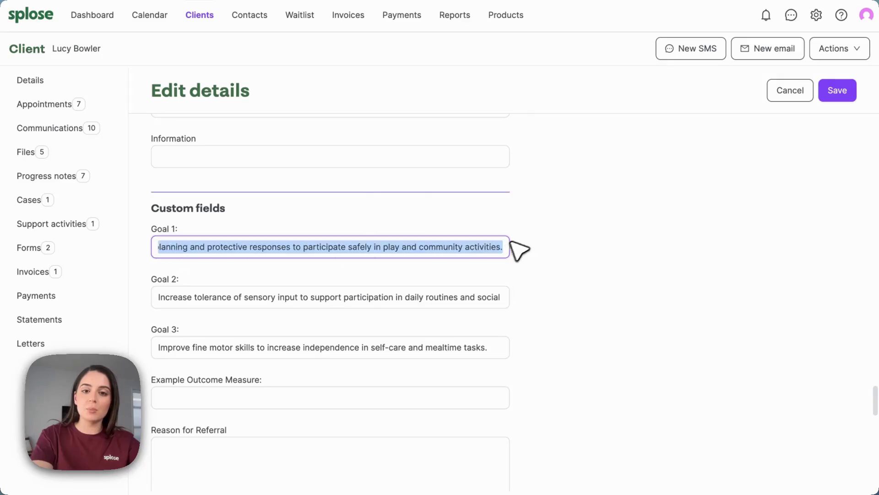
{"action": "left_click", "coordinate": [485, 247]}
{"action": "scroll", "coordinate": [462, 255], "scroll_direction": "left", "scroll_amount": 5}
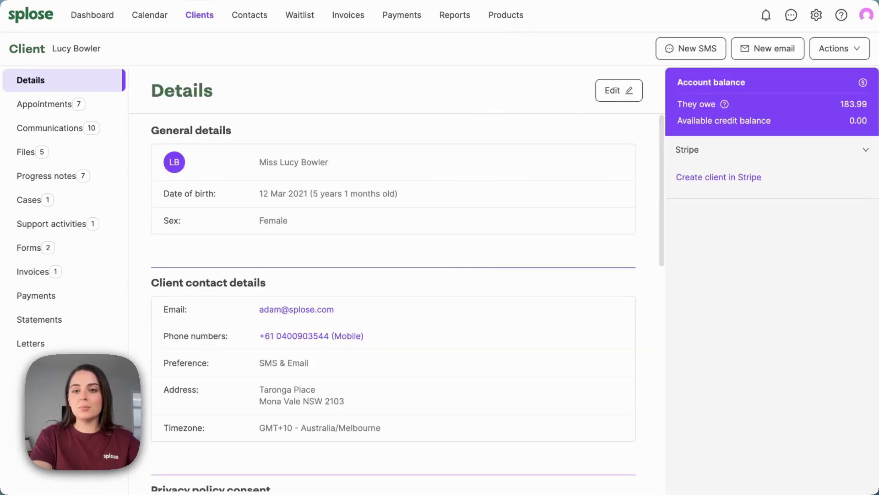
Return to the OT Consult note and check the Goal 1 line under Progress Toward Goals
{"action": "left_click", "coordinate": [550, 0]}
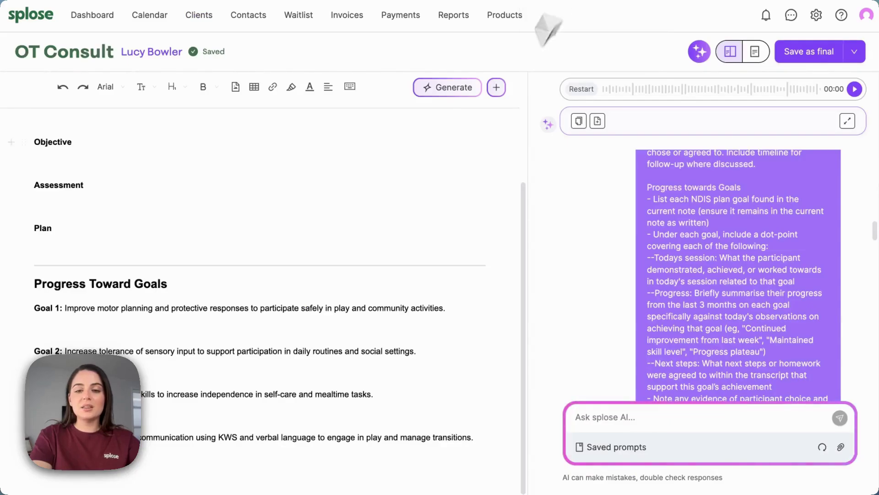
{"action": "triple_click", "coordinate": [265, 310]}
{"action": "left_click", "coordinate": [280, 311]}
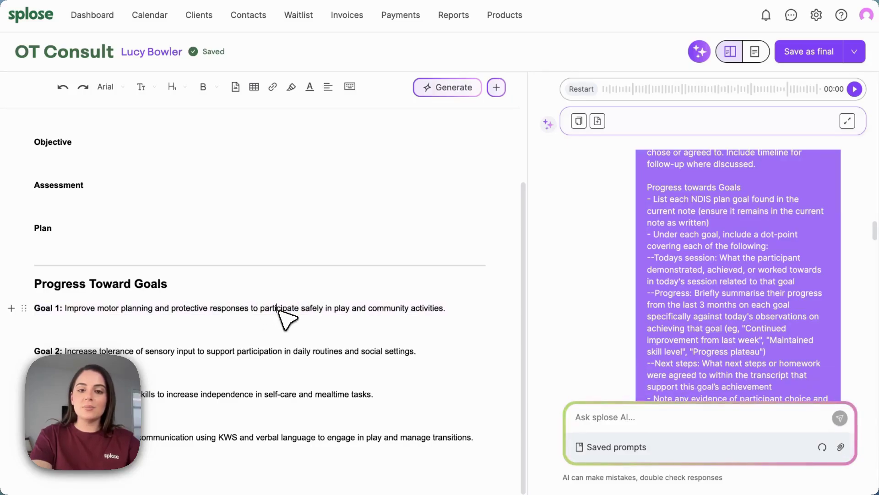
Insert an empty AI block beneath Goal 1 and compare it with the prompt's Progress towards Goals instructions
{"action": "left_click", "coordinate": [216, 328]}
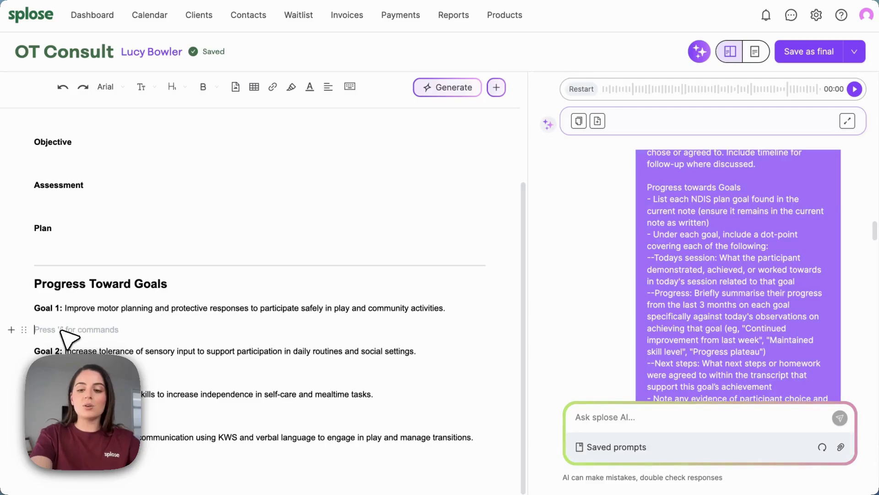
{"action": "type", "text": "/"}
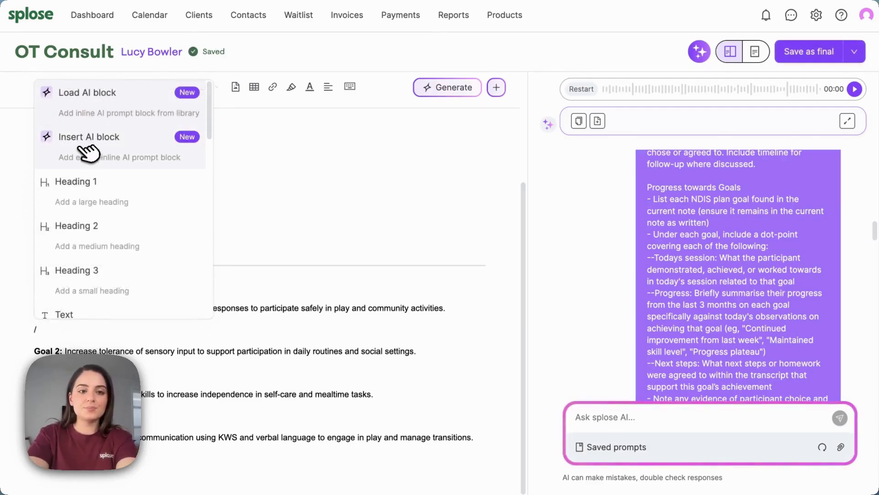
{"action": "left_click", "coordinate": [55, 136]}
{"action": "scroll", "coordinate": [204, 255], "scroll_direction": "down", "scroll_amount": 1}
{"action": "scroll", "coordinate": [195, 246], "scroll_direction": "down", "scroll_amount": 1}
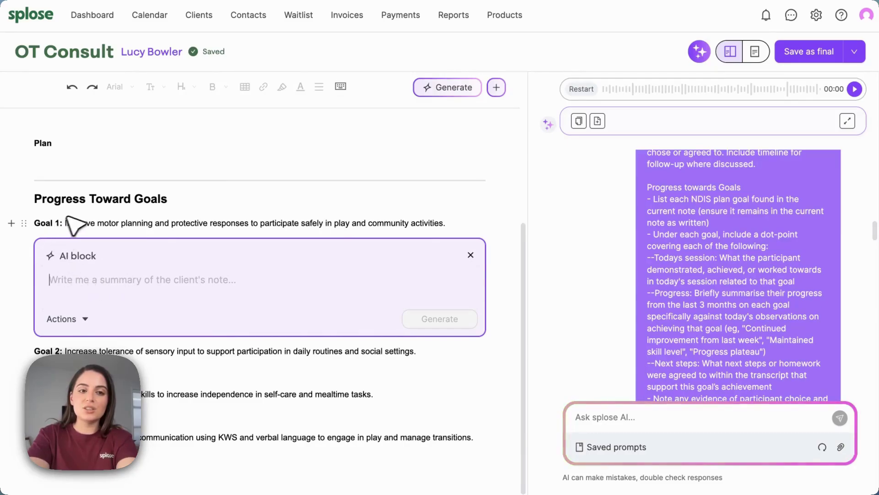
{"action": "left_click_drag", "start_coordinate": [63, 222], "coordinate": [38, 223]}
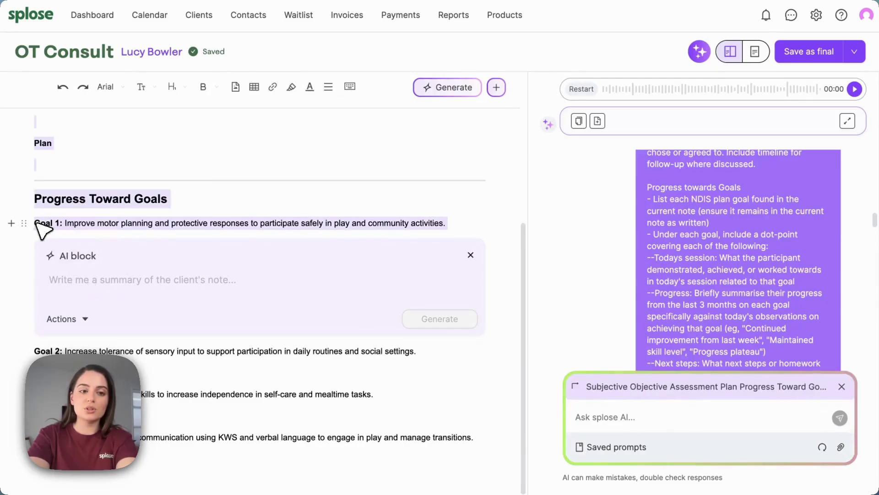
{"action": "left_click", "coordinate": [43, 222]}
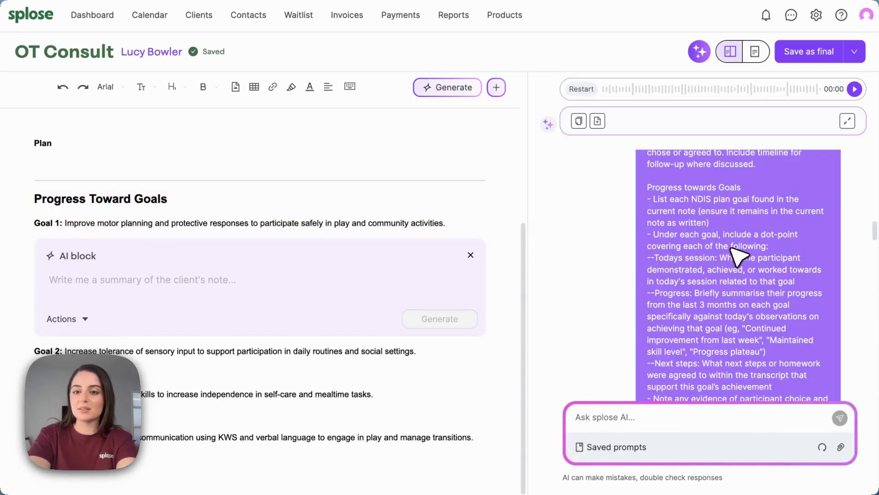
{"action": "scroll", "coordinate": [736, 253], "scroll_direction": "down", "scroll_amount": 2}
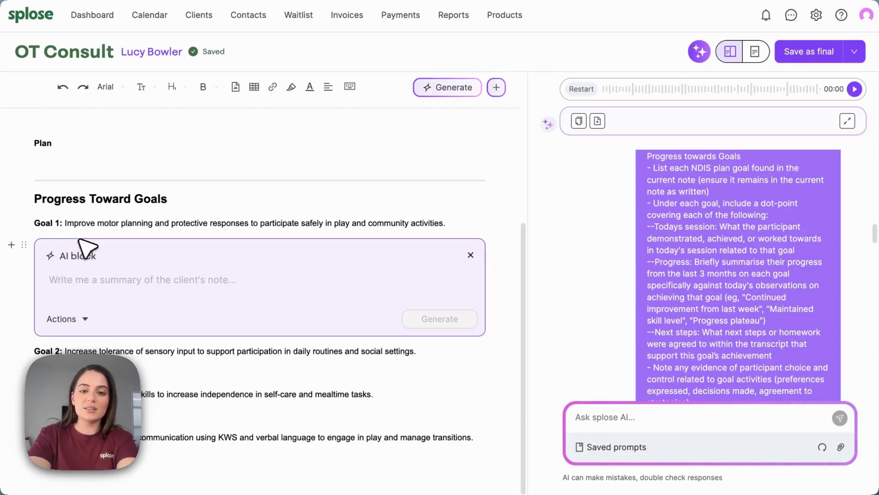
{"action": "left_click", "coordinate": [78, 280]}
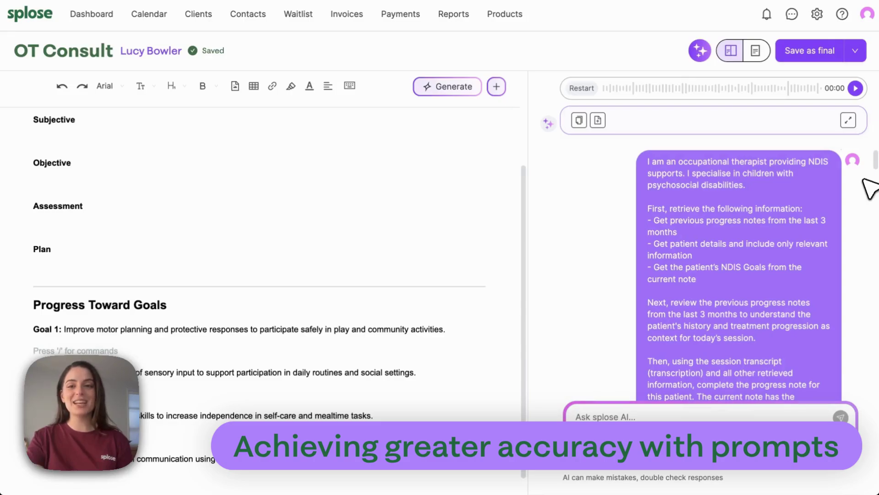
Switch to the Prompt Example document in Google Docs and highlight the opening statement about the occupational therapist's role and specialty
{"action": "scroll", "coordinate": [694, 233], "scroll_direction": "down", "scroll_amount": 2}
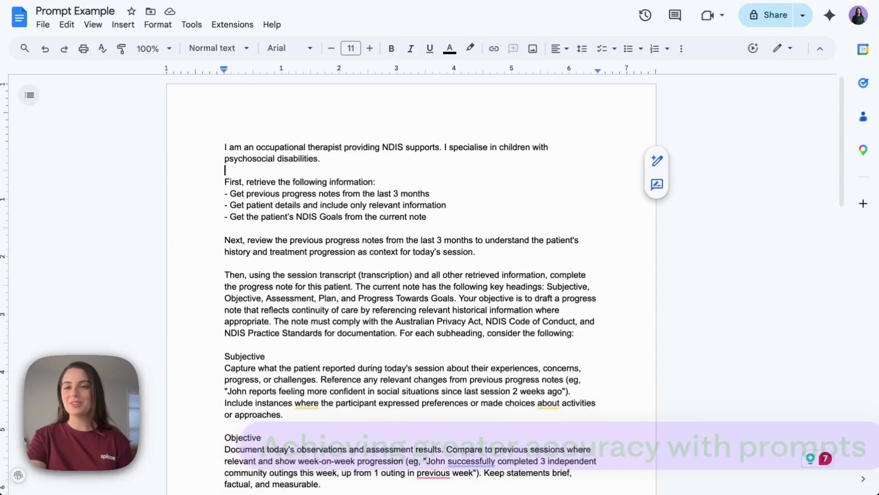
{"action": "scroll", "coordinate": [599, 197], "scroll_direction": "down", "scroll_amount": 1}
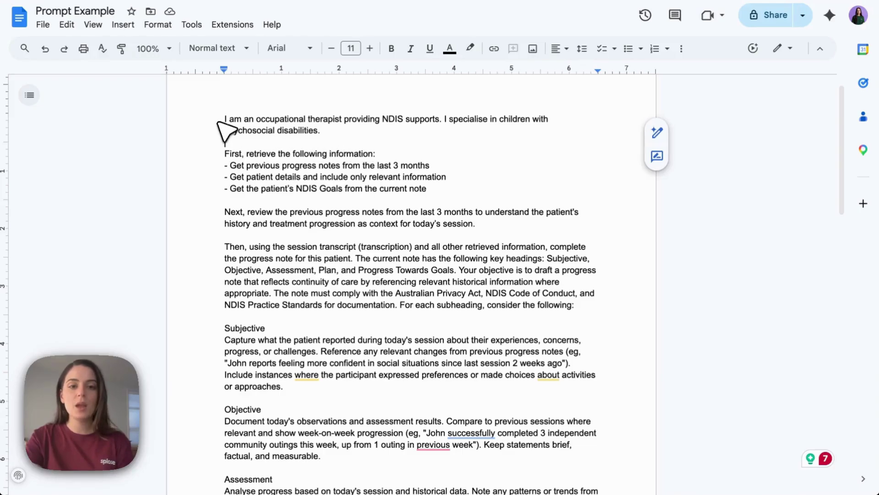
{"action": "left_click_drag", "start_coordinate": [222, 120], "coordinate": [326, 134]}
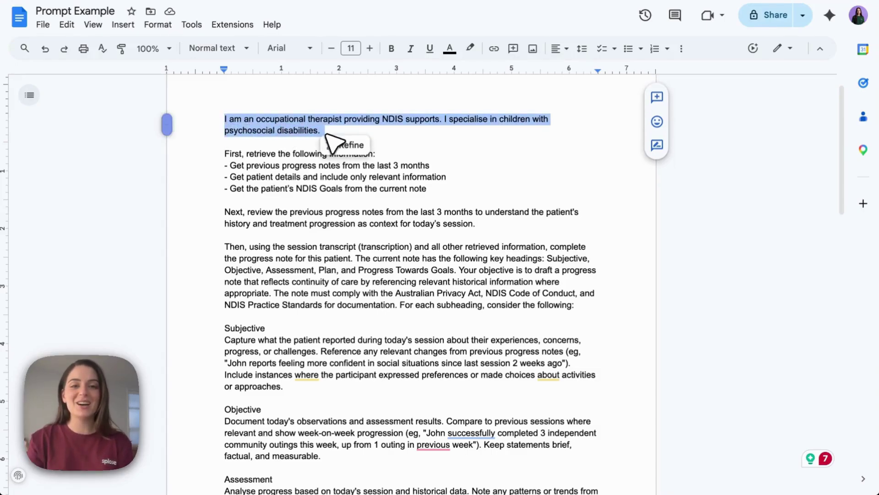
{"action": "left_click", "coordinate": [327, 134]}
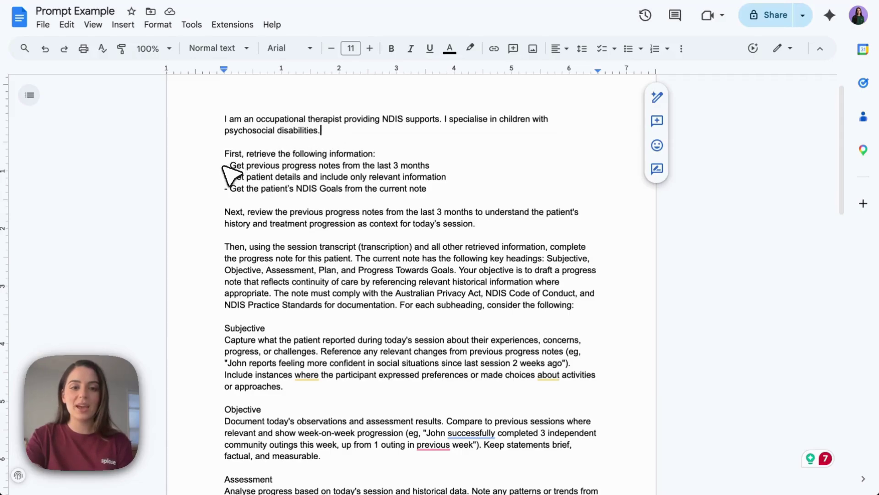
Highlight the three information retrieval bullets, focusing on the line about previous progress notes from the last 3 months
{"action": "left_click_drag", "start_coordinate": [224, 167], "coordinate": [447, 204]}
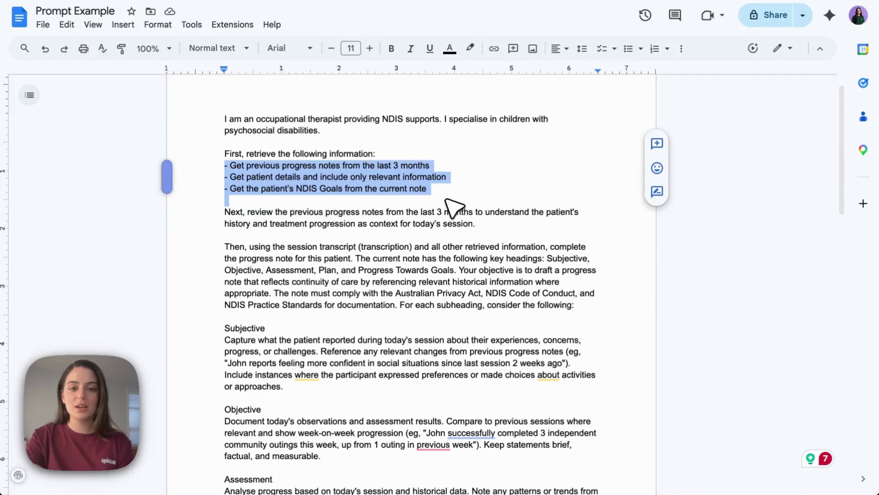
{"action": "left_click", "coordinate": [449, 202]}
{"action": "left_click", "coordinate": [226, 212]}
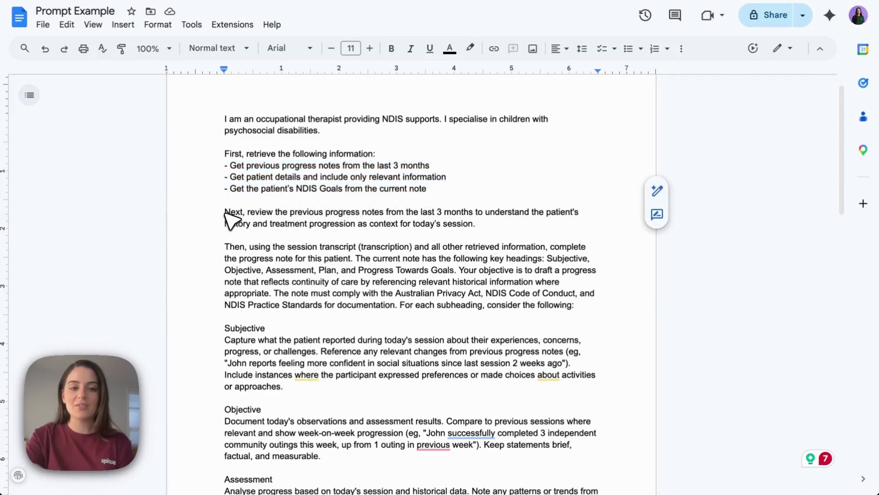
{"action": "triple_click", "coordinate": [288, 166]}
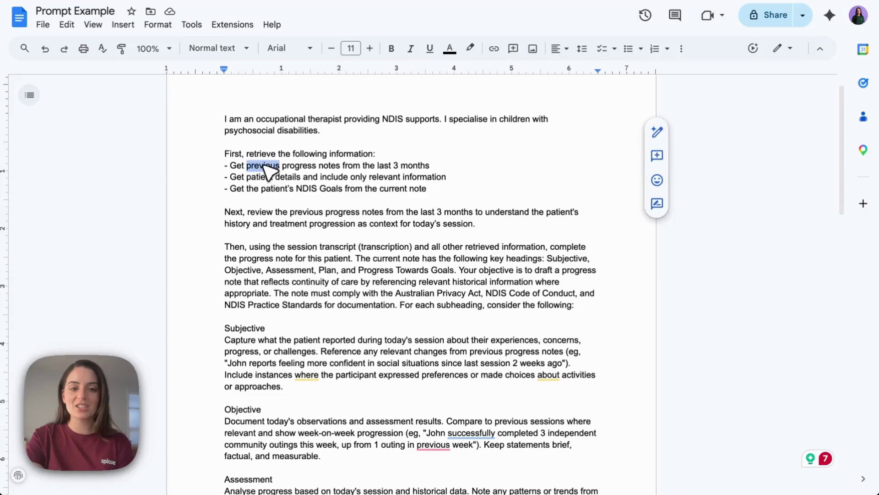
{"action": "left_click", "coordinate": [292, 167]}
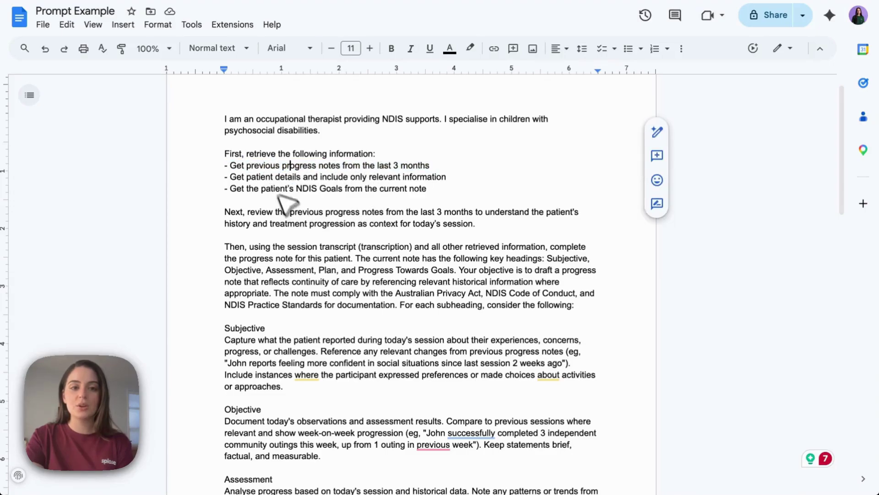
{"action": "left_click_drag", "start_coordinate": [249, 167], "coordinate": [435, 167]}
{"action": "left_click", "coordinate": [440, 166]}
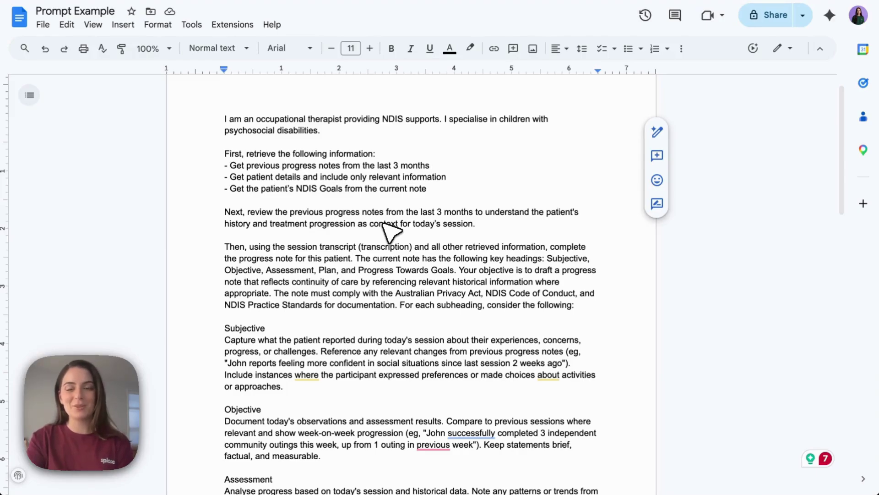
Review the paragraph on the note's key headings and highlight the quoted example sentence under Subjective
{"action": "scroll", "coordinate": [391, 229], "scroll_direction": "down", "scroll_amount": 2}
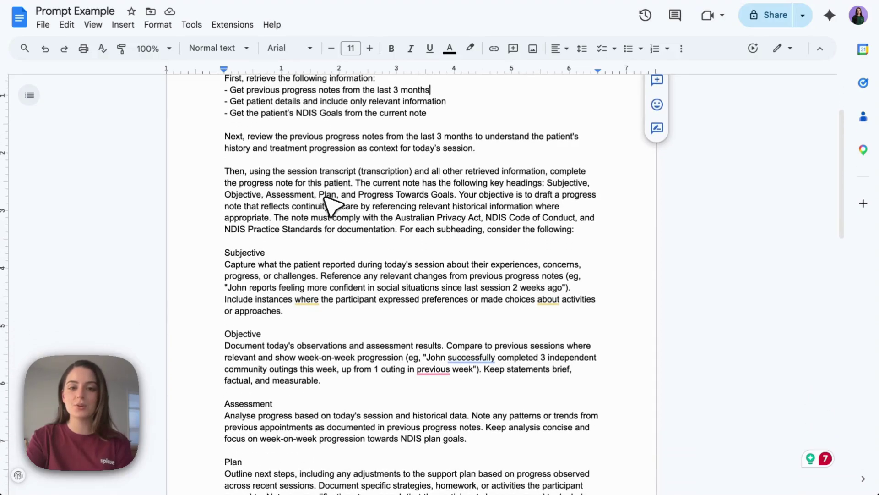
{"action": "scroll", "coordinate": [328, 198], "scroll_direction": "down", "scroll_amount": 1}
{"action": "scroll", "coordinate": [327, 199], "scroll_direction": "down", "scroll_amount": 2}
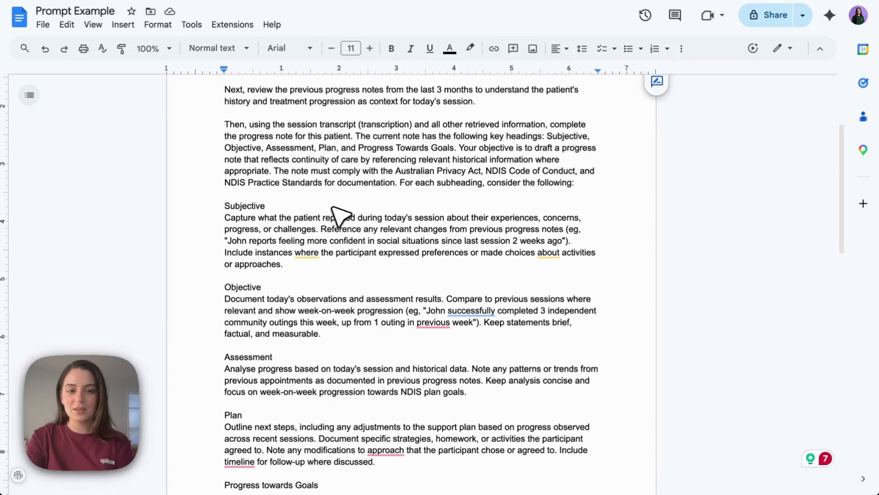
{"action": "scroll", "coordinate": [269, 191], "scroll_direction": "down", "scroll_amount": 1}
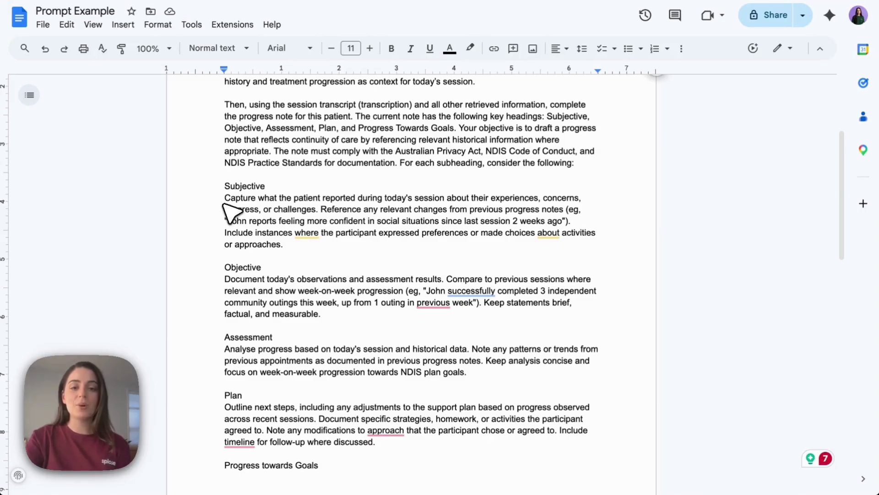
{"action": "left_click_drag", "start_coordinate": [225, 221], "coordinate": [513, 222]}
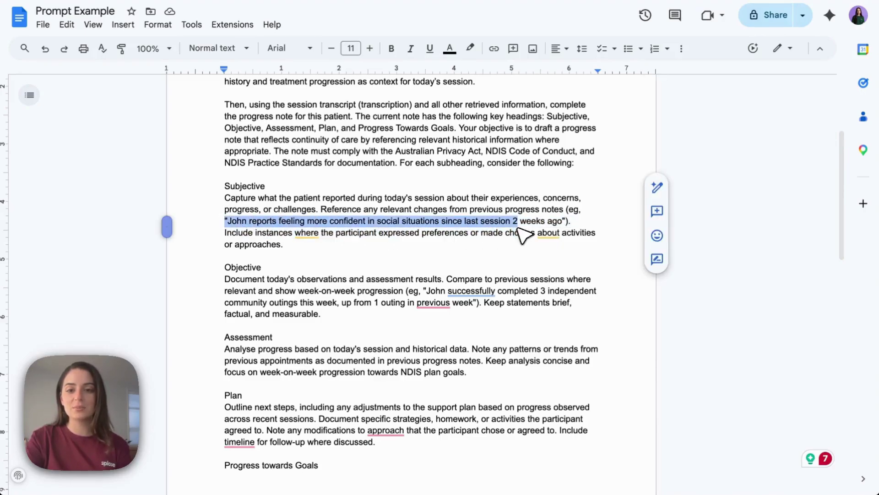
{"action": "left_click", "coordinate": [566, 220]}
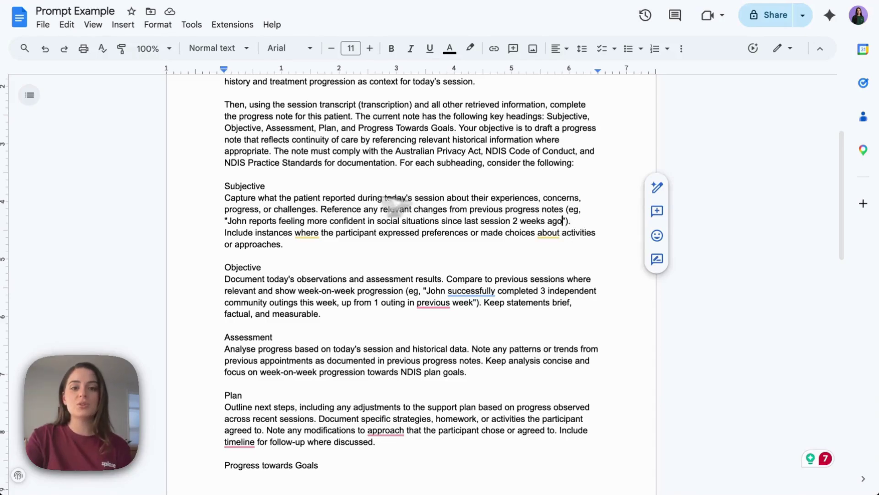
Highlight the opening Subjective instruction on what the patient reported, and select the whole Subjective paragraph
{"action": "left_click_drag", "start_coordinate": [224, 198], "coordinate": [349, 212]}
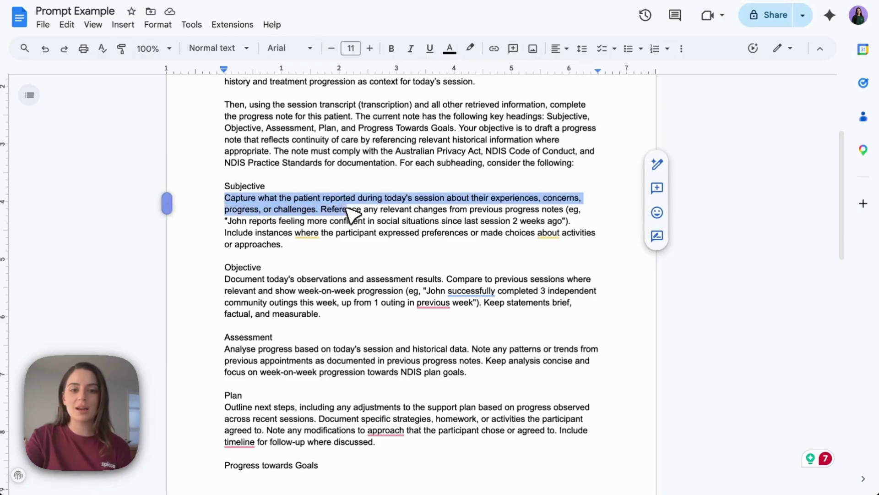
{"action": "left_click", "coordinate": [344, 209]}
{"action": "triple_click", "coordinate": [233, 219]}
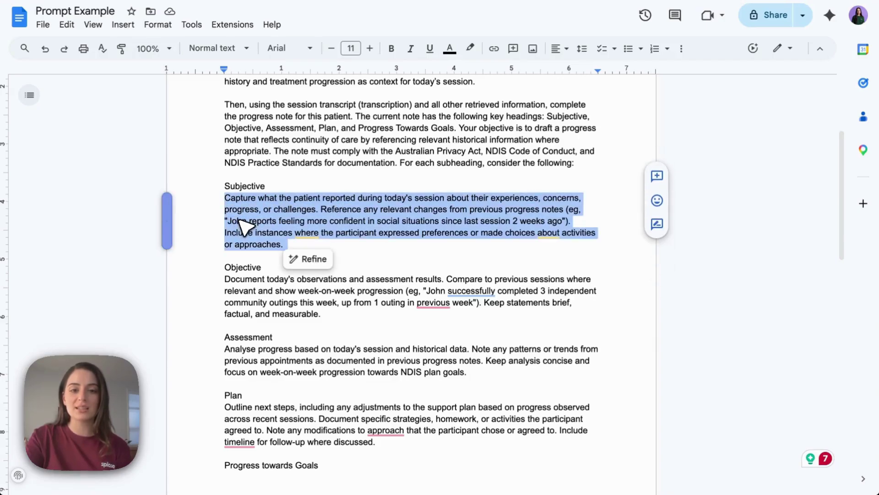
{"action": "left_click", "coordinate": [236, 220]}
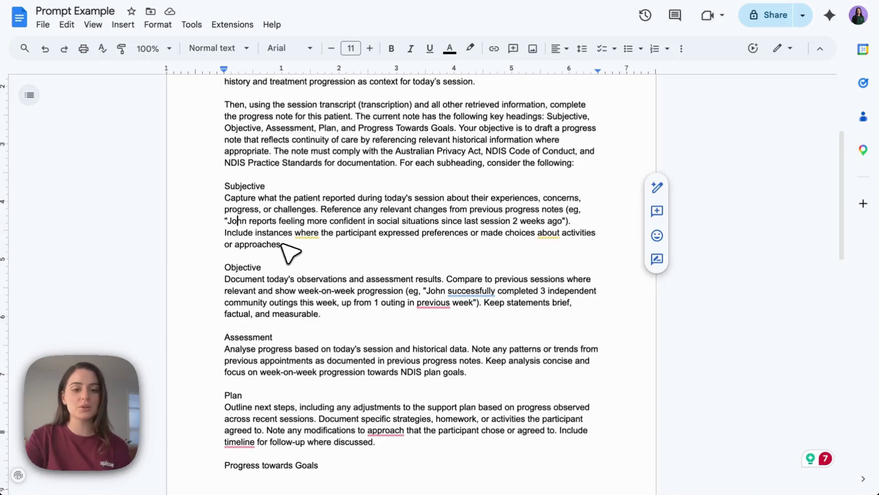
Skim the rest of the prompt through to the content rules and return to the Subjective section
{"action": "scroll", "coordinate": [268, 350], "scroll_direction": "down", "scroll_amount": 4}
{"action": "scroll", "coordinate": [268, 350], "scroll_direction": "down", "scroll_amount": 10}
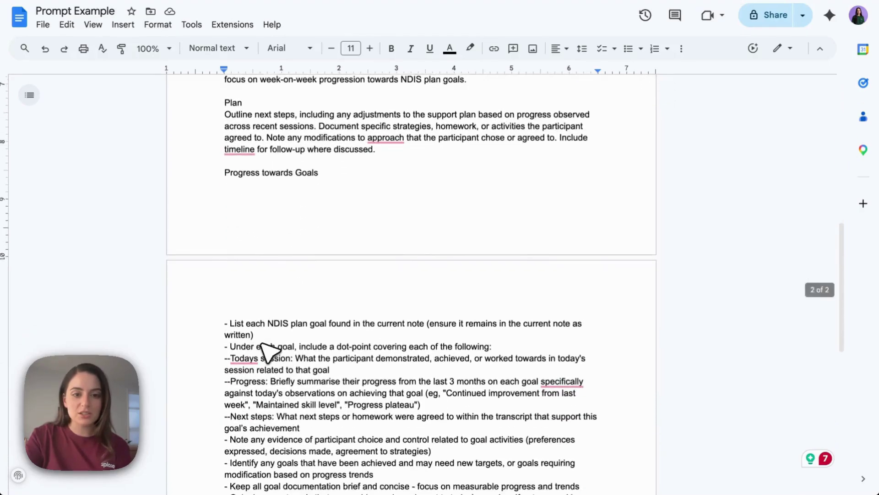
{"action": "scroll", "coordinate": [262, 343], "scroll_direction": "down", "scroll_amount": 1}
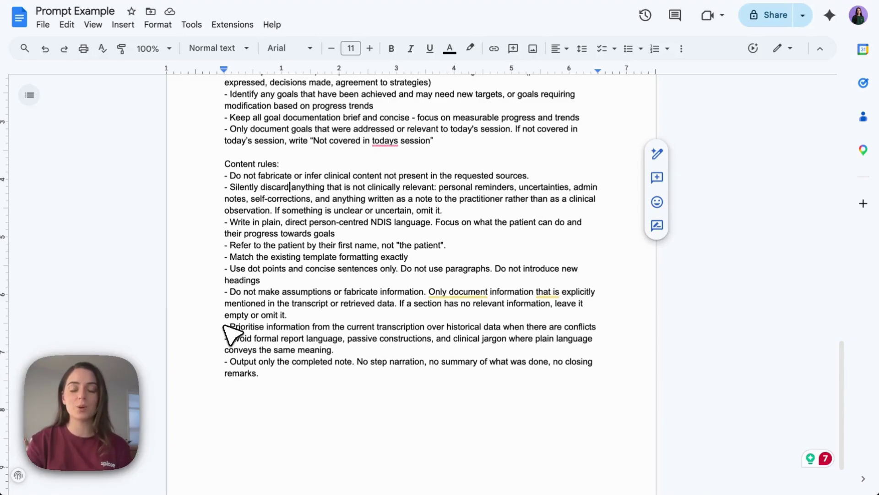
{"action": "scroll", "coordinate": [232, 333], "scroll_direction": "up", "scroll_amount": 9}
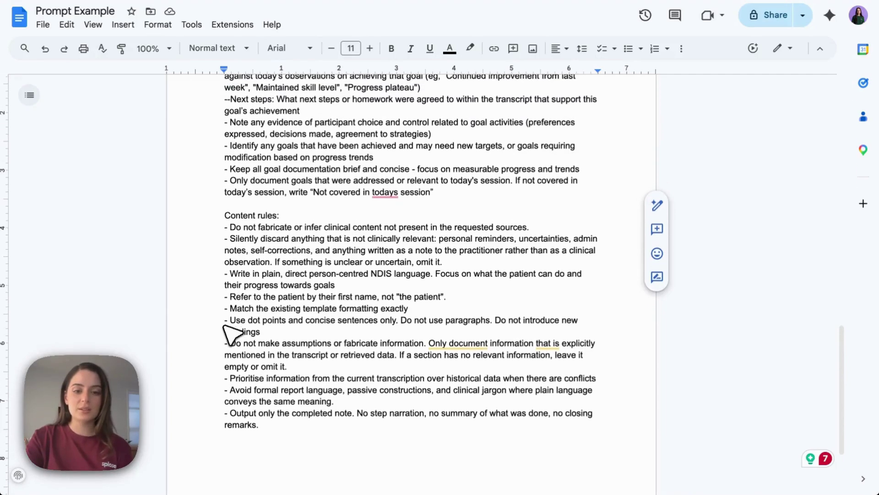
{"action": "scroll", "coordinate": [231, 333], "scroll_direction": "up", "scroll_amount": 4}
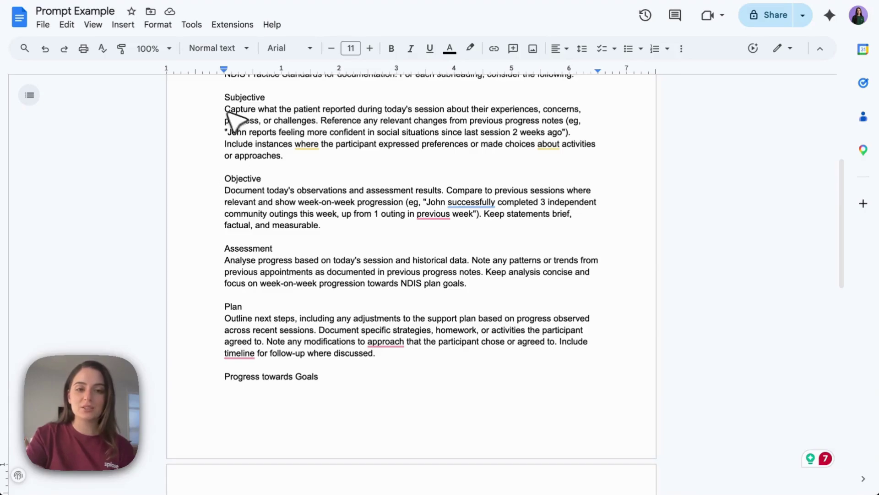
Review the section instructions from Objective through Progress towards Goals, including the dot points required under each goal
{"action": "scroll", "coordinate": [238, 330], "scroll_direction": "down", "scroll_amount": 1}
{"action": "scroll", "coordinate": [234, 326], "scroll_direction": "down", "scroll_amount": 5}
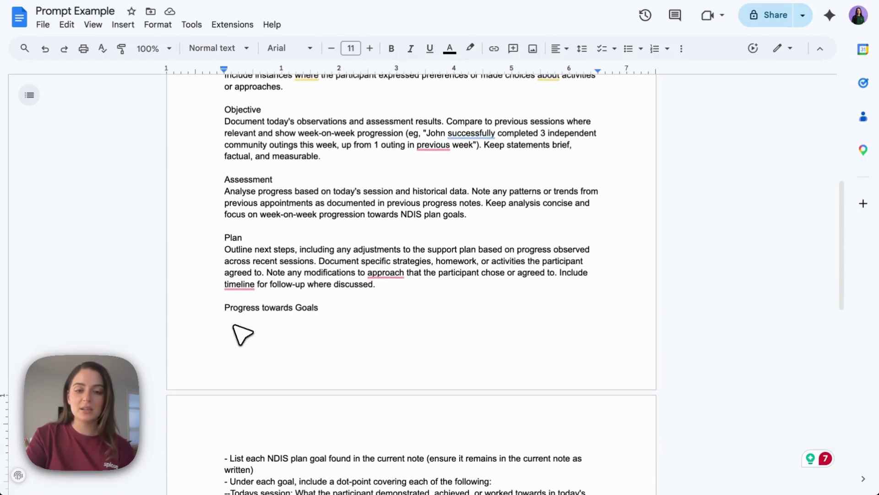
{"action": "scroll", "coordinate": [234, 326], "scroll_direction": "down", "scroll_amount": 5}
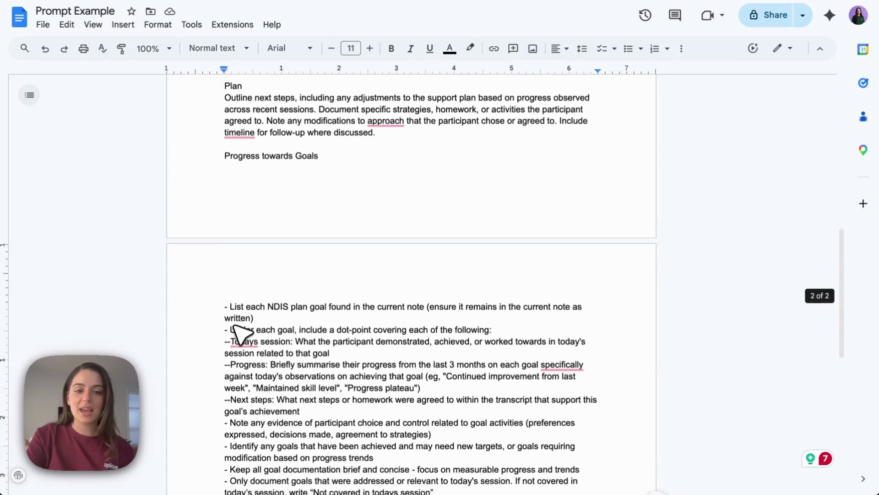
{"action": "scroll", "coordinate": [236, 330], "scroll_direction": "down", "scroll_amount": 1}
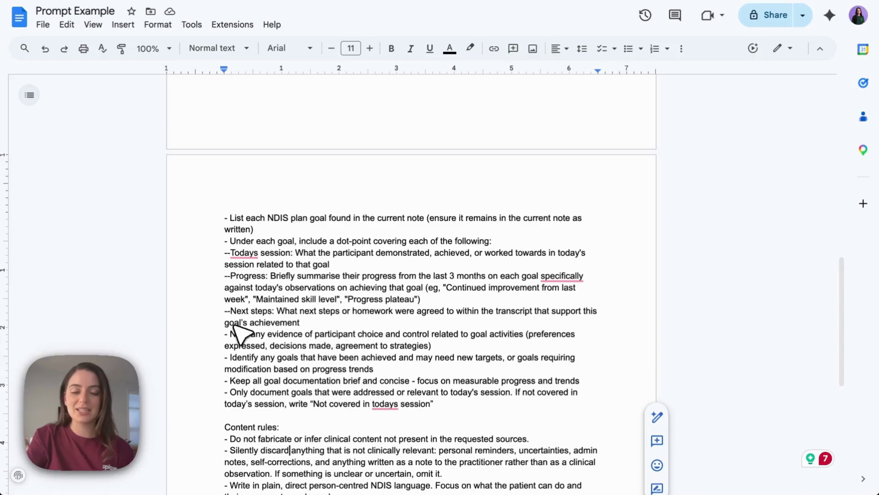
{"action": "scroll", "coordinate": [234, 329], "scroll_direction": "down", "scroll_amount": 1}
{"action": "scroll", "coordinate": [234, 329], "scroll_direction": "down", "scroll_amount": 2}
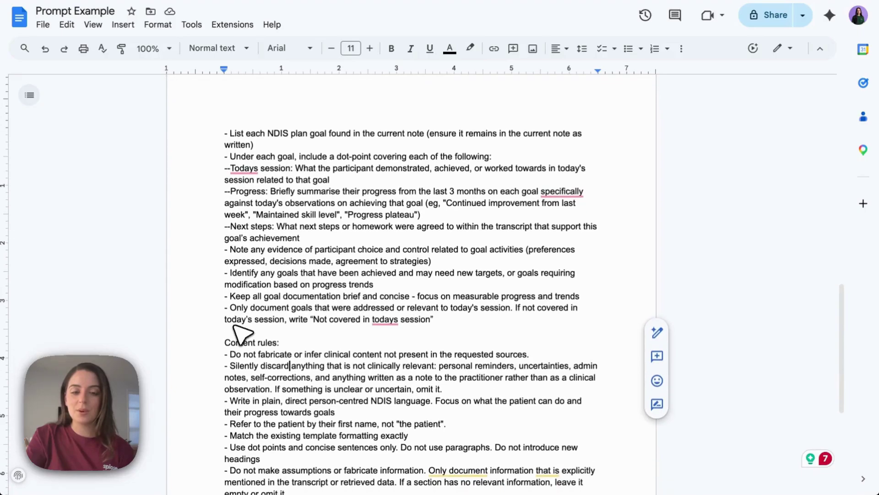
{"action": "scroll", "coordinate": [234, 329], "scroll_direction": "down", "scroll_amount": 2}
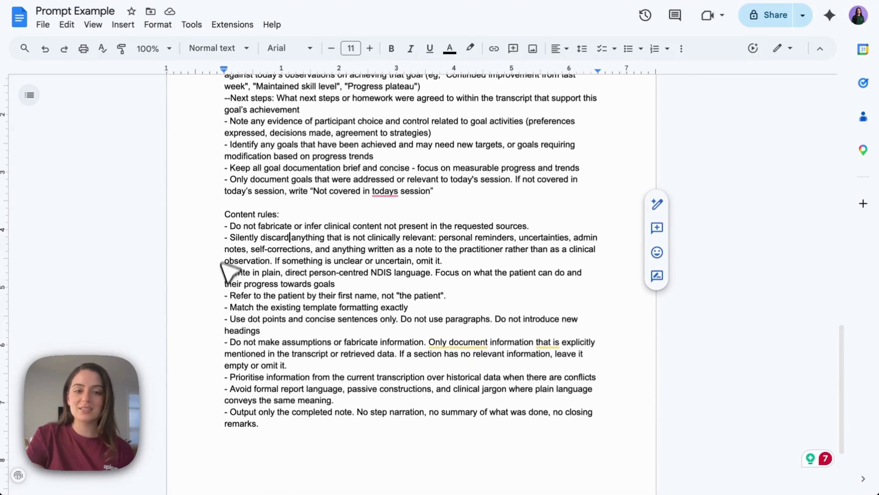
Highlight the content rules against fabricating clinical content and for writing in plain, direct person-centred NDIS language
{"action": "left_click", "coordinate": [224, 215]}
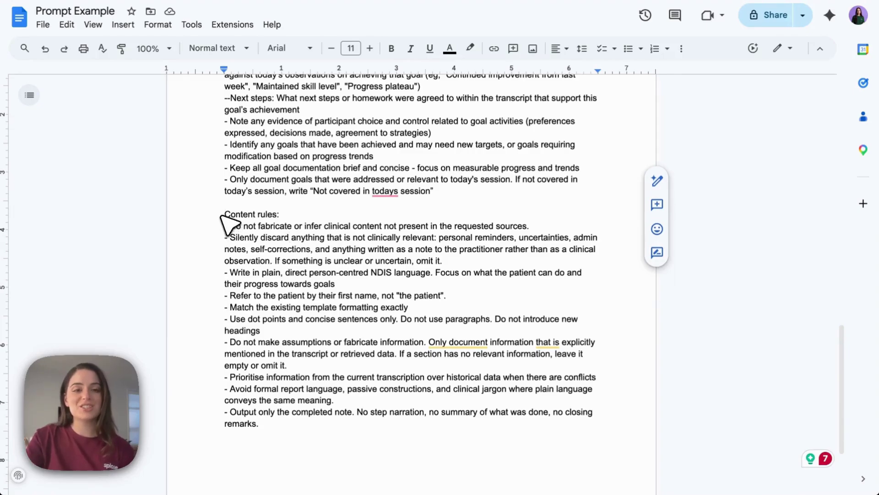
{"action": "triple_click", "coordinate": [249, 229]}
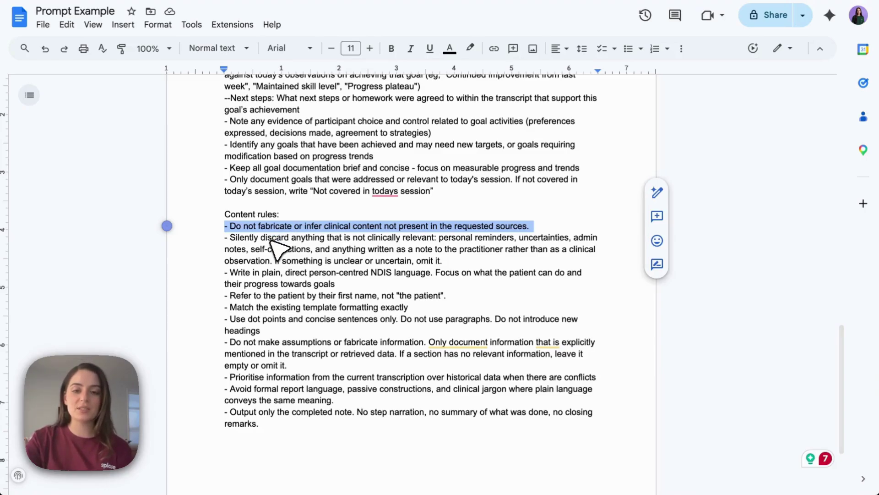
{"action": "left_click", "coordinate": [269, 239]}
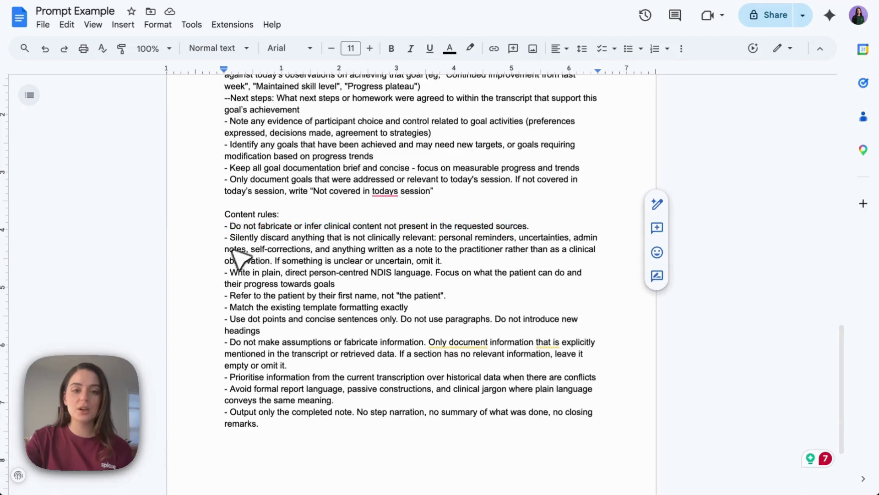
{"action": "triple_click", "coordinate": [247, 275]}
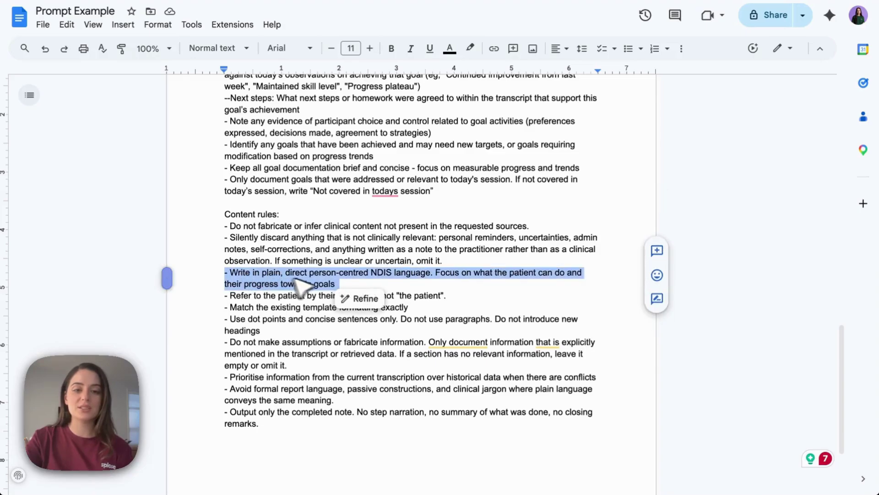
{"action": "left_click", "coordinate": [349, 286]}
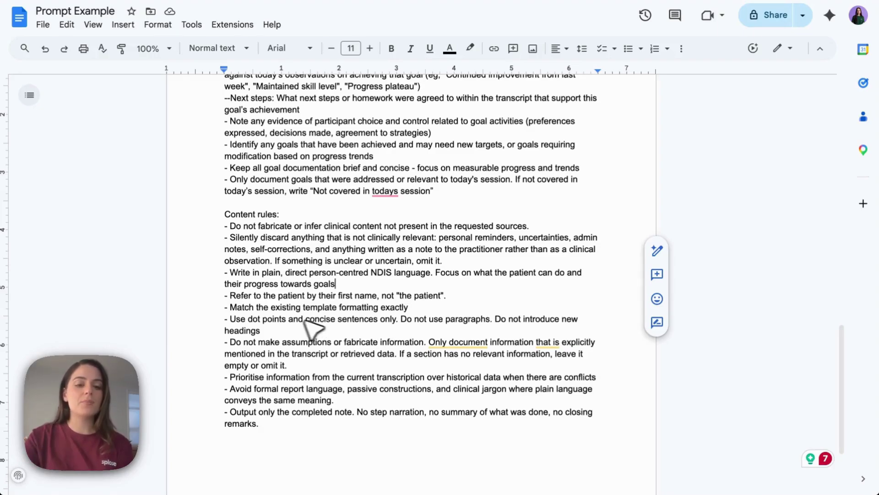
Highlight "dot points" and "concise" in the formatting rule and read through the remaining content rules
{"action": "left_click_drag", "start_coordinate": [248, 320], "coordinate": [285, 318]}
{"action": "left_click", "coordinate": [286, 319]}
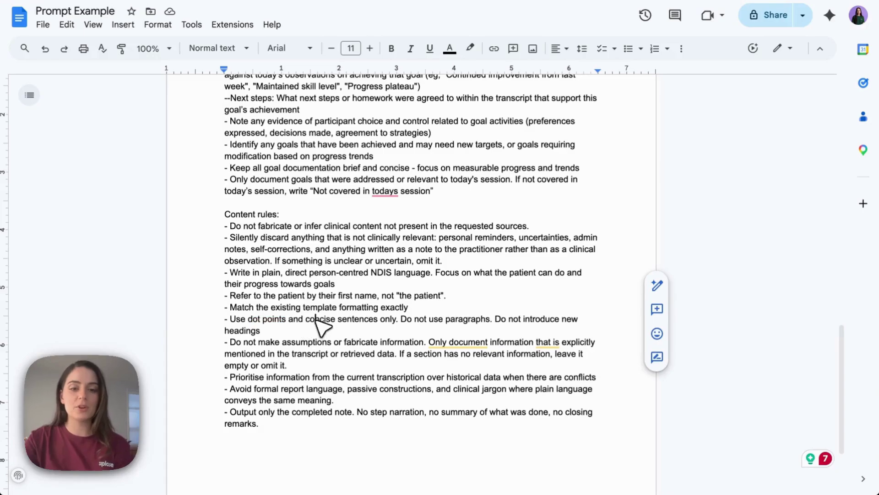
{"action": "double_click", "coordinate": [315, 319]}
{"action": "left_click", "coordinate": [339, 320]}
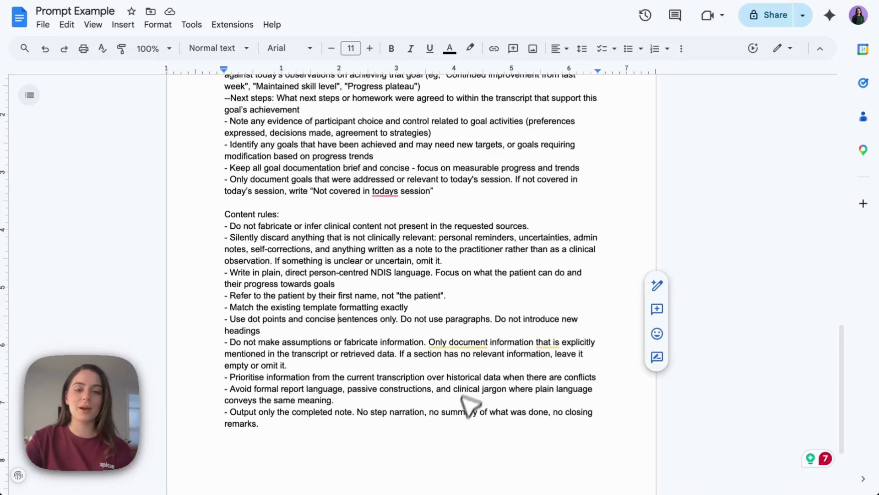
{"action": "scroll", "coordinate": [463, 435], "scroll_direction": "down", "scroll_amount": 1}
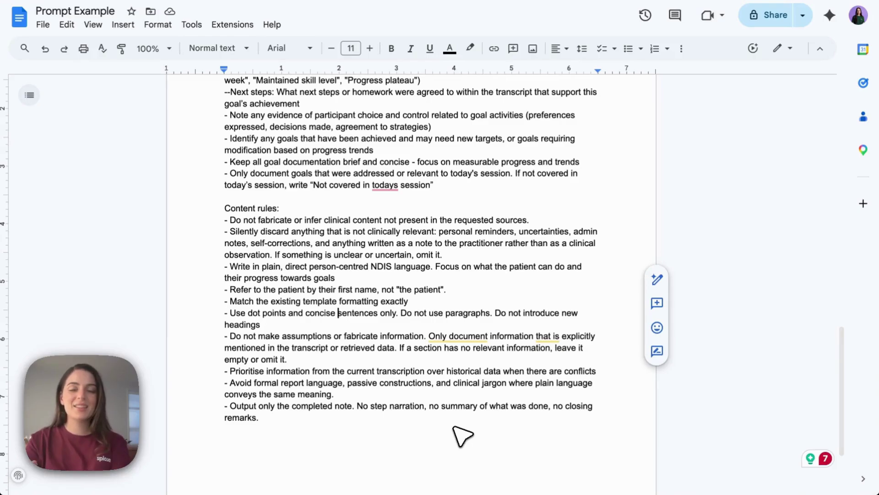
{"action": "scroll", "coordinate": [462, 436], "scroll_direction": "up", "scroll_amount": 15}
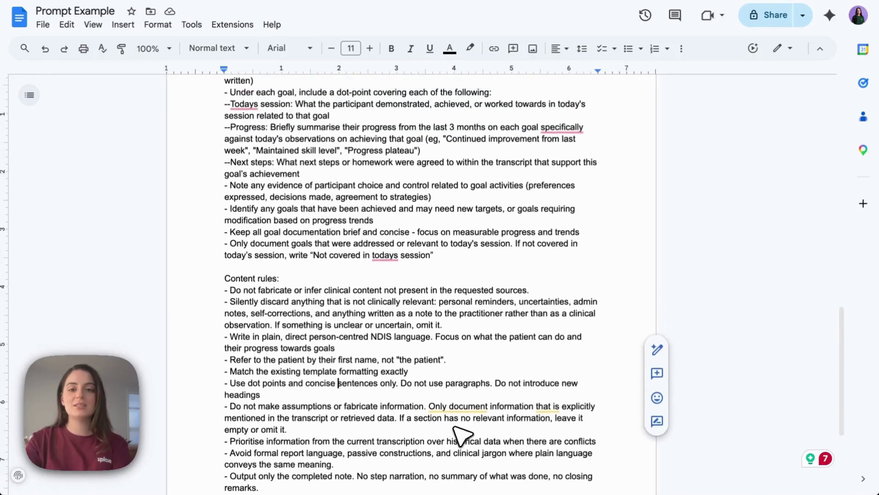
Try removing "from the last 3 months" from the instruction to get previous progress notes, and undo the deletion
{"action": "scroll", "coordinate": [463, 435], "scroll_direction": "up", "scroll_amount": 5}
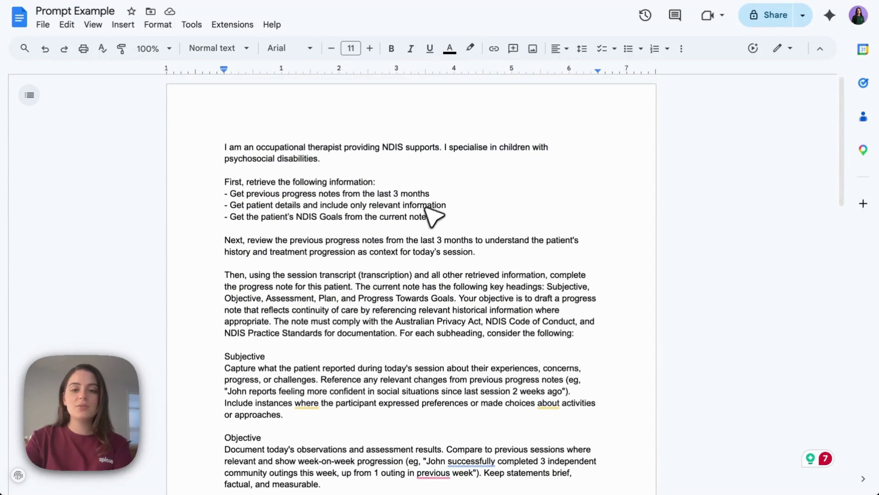
{"action": "left_click", "coordinate": [436, 196]}
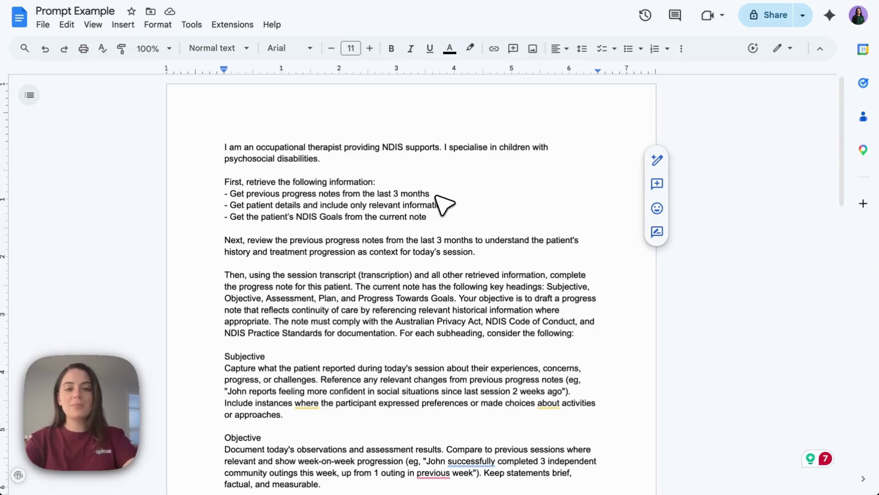
{"action": "key", "text": "ctrl+shift+Left"}
{"action": "key", "text": "ctrl+shift+Left"}
{"action": "key", "text": "ctrl+shift+Left"}
{"action": "key", "text": "ctrl+shift+Left"}
{"action": "key", "text": "ctrl+shift+Left"}
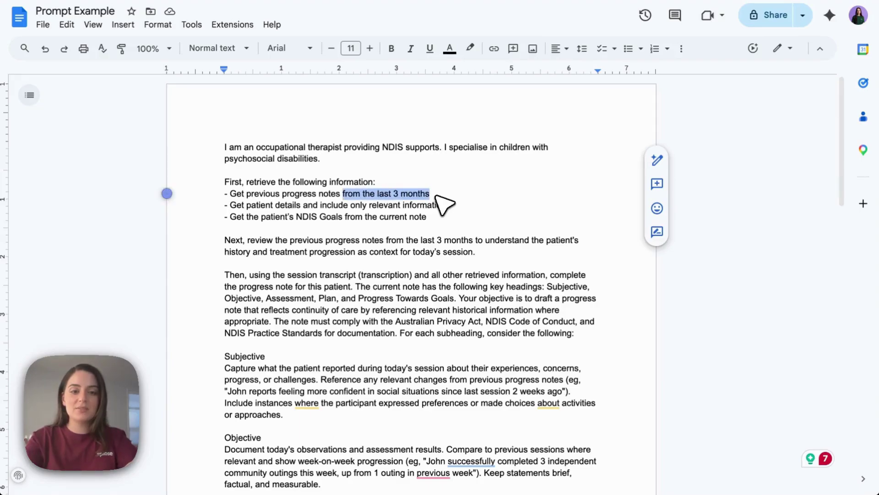
{"action": "key", "text": "BackSpace"}
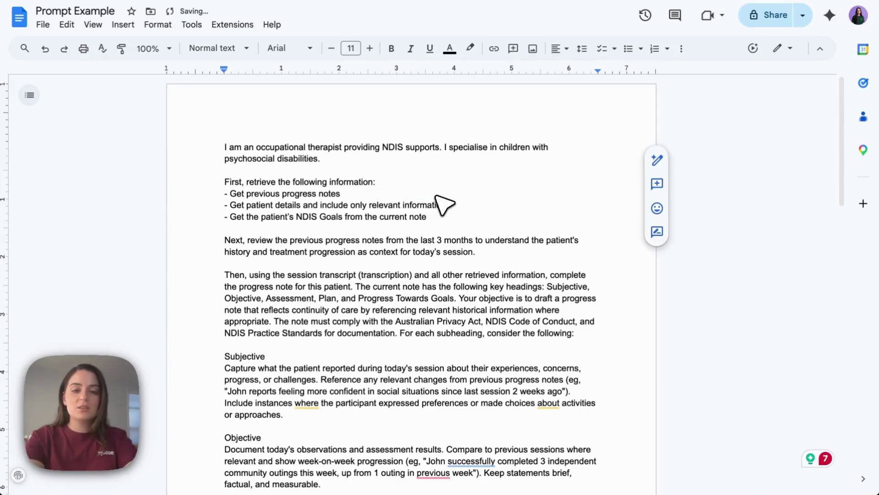
{"action": "key", "text": "BackSpace"}
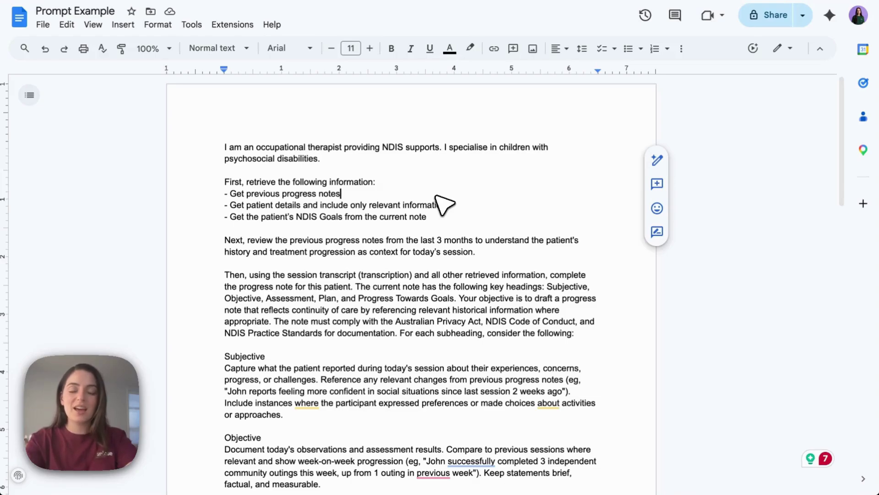
{"action": "key", "text": "super+z"}
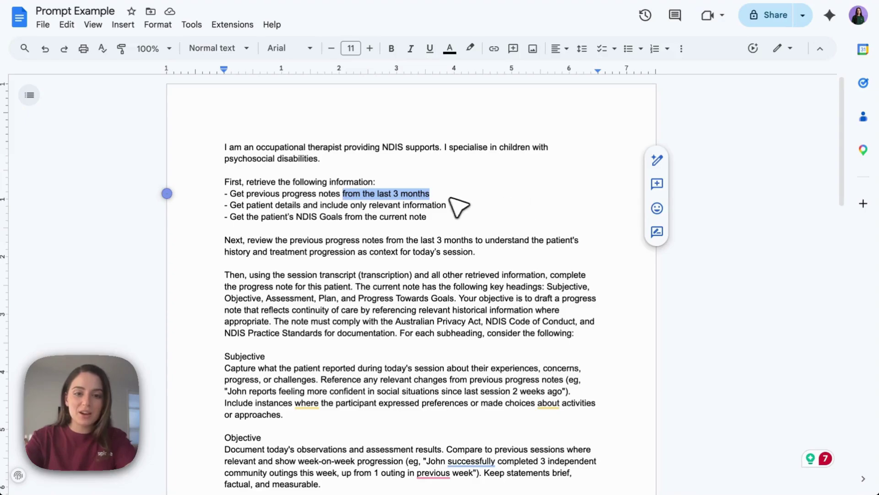
Highlight "from the last 3 months" in the previous progress notes instruction to point out the time frame, and clear the selection
{"action": "left_click", "coordinate": [448, 199]}
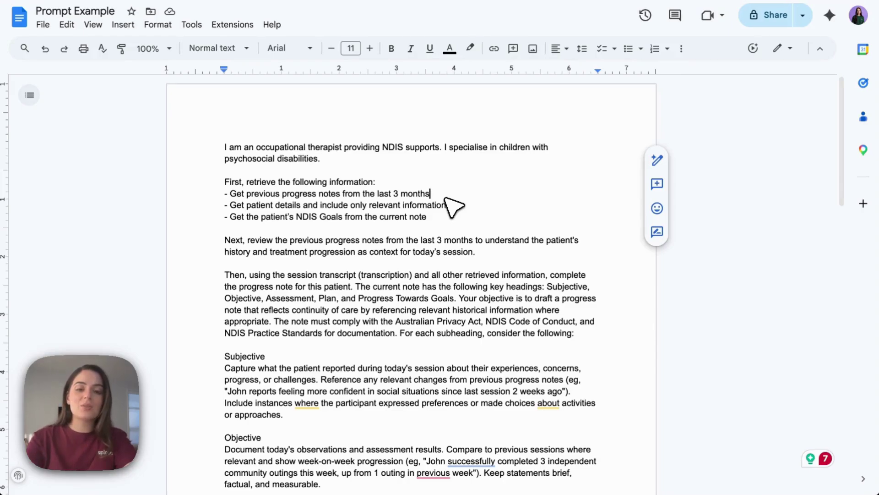
{"action": "key", "text": "ctrl+shift+Left"}
{"action": "key", "text": "ctrl+shift+Left"}
{"action": "key", "text": "ctrl+shift+Left"}
{"action": "key", "text": "ctrl+shift+Left"}
{"action": "key", "text": "ctrl+shift+Left"}
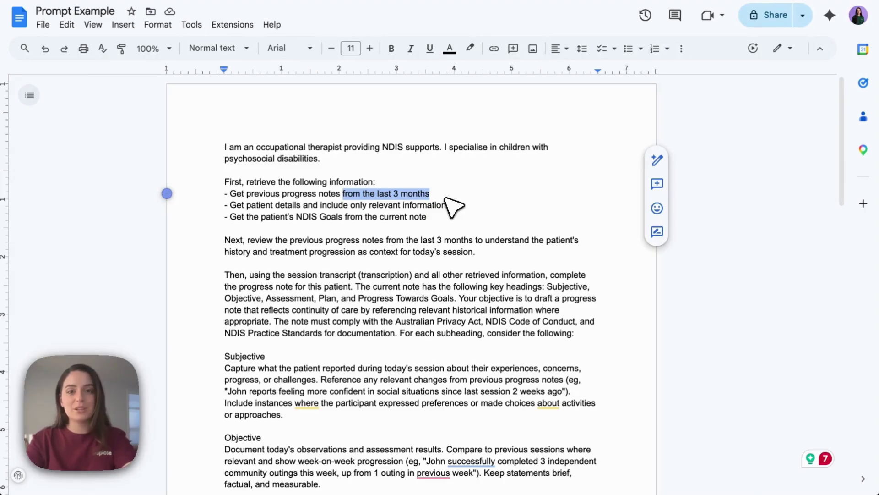
{"action": "left_click", "coordinate": [451, 228]}
Begin a closing paragraph below the content rules with "Finally, after you've"
{"action": "scroll", "coordinate": [451, 231], "scroll_direction": "down", "scroll_amount": 2}
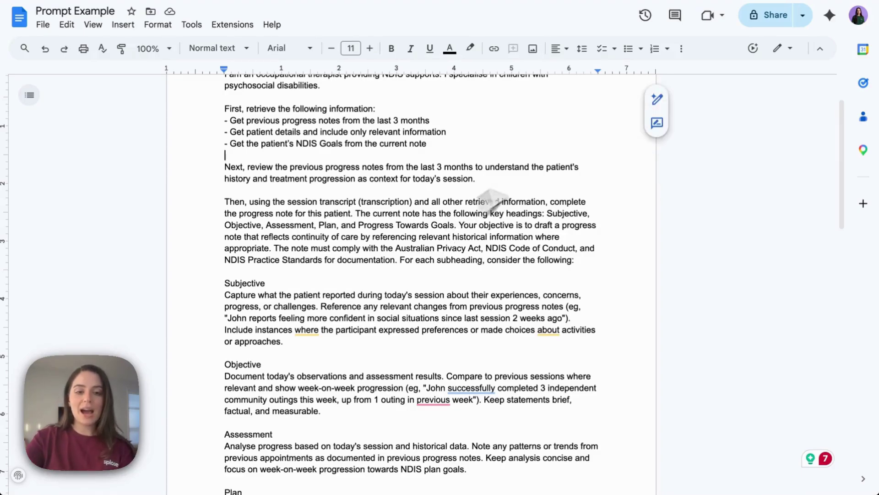
{"action": "scroll", "coordinate": [492, 252], "scroll_direction": "down", "scroll_amount": 10}
{"action": "scroll", "coordinate": [483, 273], "scroll_direction": "down", "scroll_amount": 8}
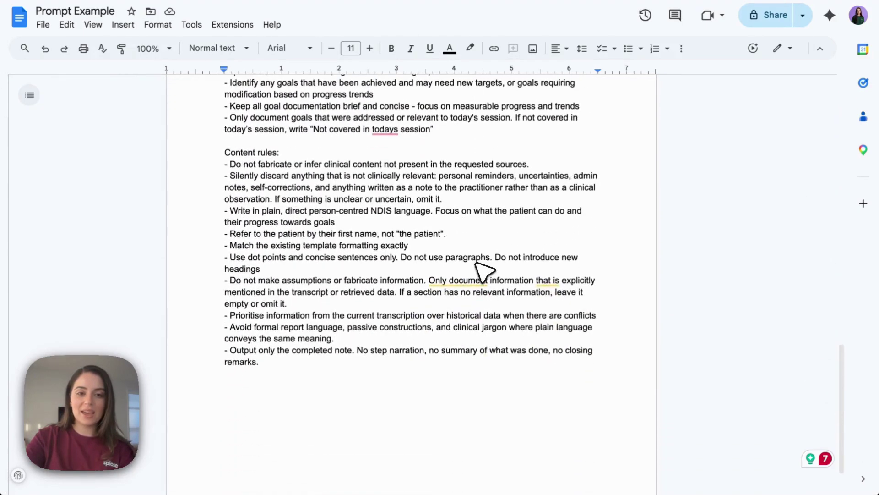
{"action": "left_click", "coordinate": [282, 367]}
{"action": "key", "text": "Return"}
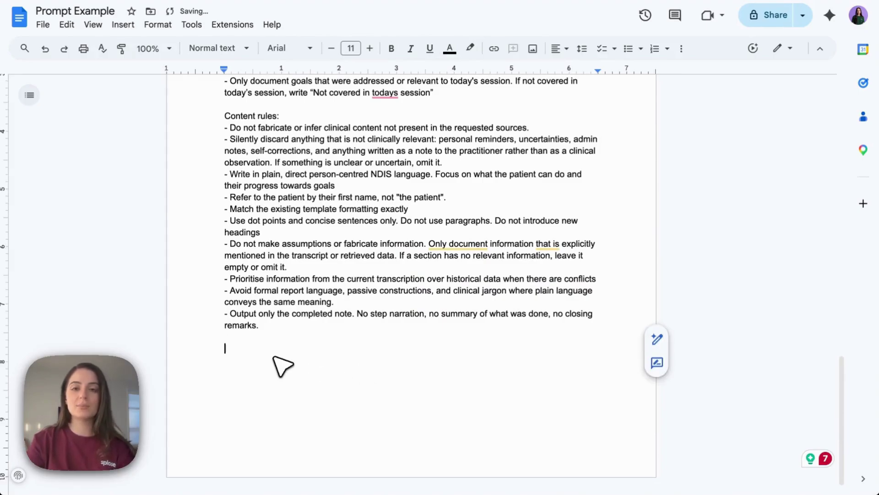
{"action": "type", "text": "Finally,"}
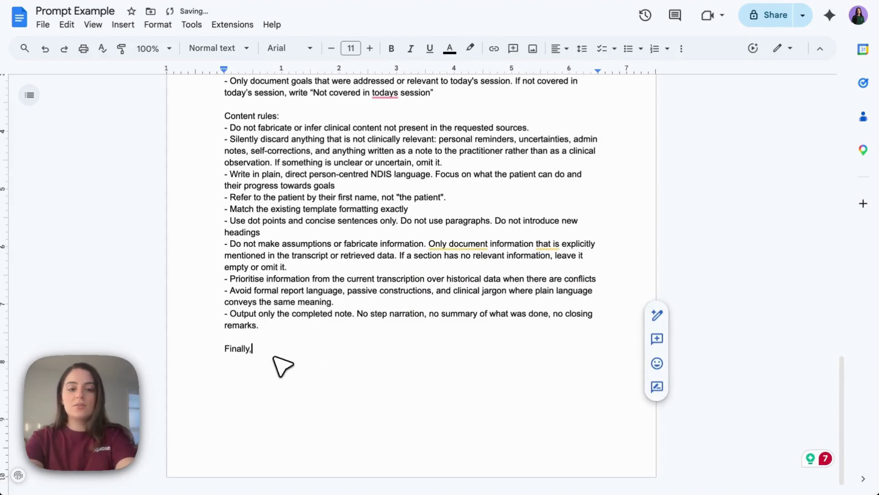
{"action": "type", "text": " review a"}
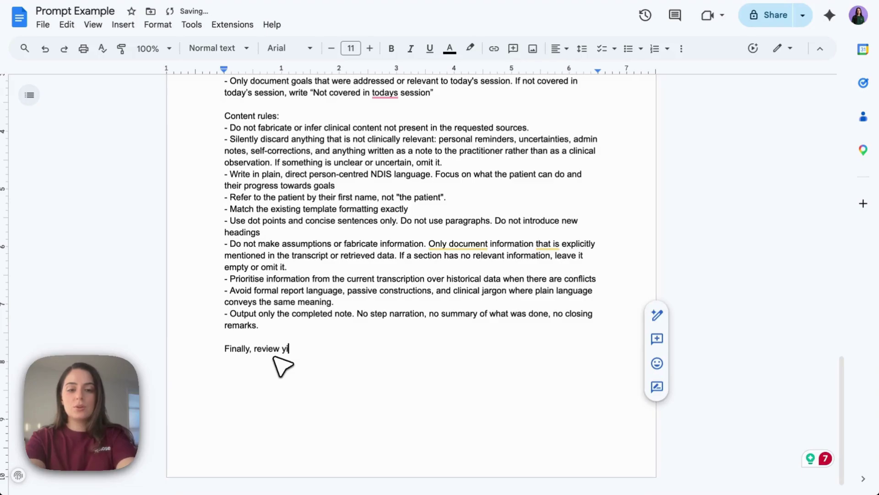
{"action": "key", "text": "ctrl+shift+Left"}
{"action": "key", "text": "ctrl+shift+Left"}
{"action": "type", "text": "adf"}
{"action": "key", "text": "BackSpace"}
{"action": "key", "text": "BackSpace"}
{"action": "type", "text": "fter as"}
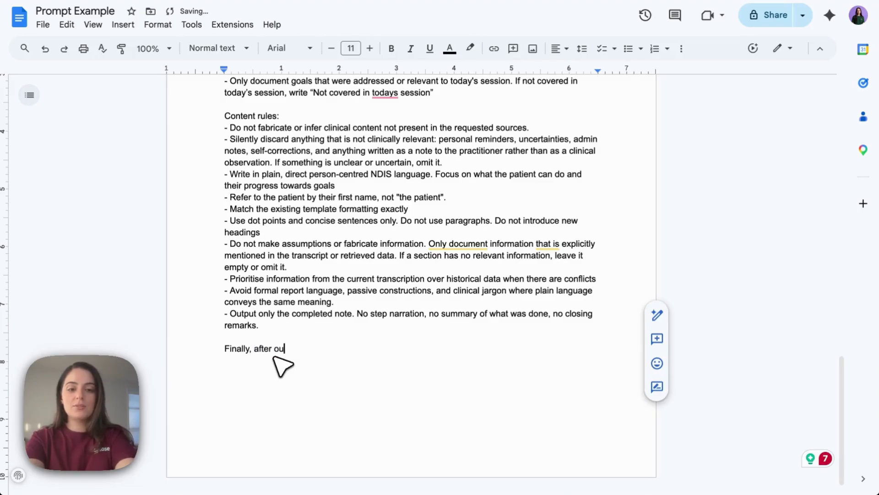
{"action": "key", "text": "BackSpace"}
{"action": "key", "text": "BackSpace"}
{"action": "key", "text": "BackSpace"}
{"action": "type", "text": "you've revi"}
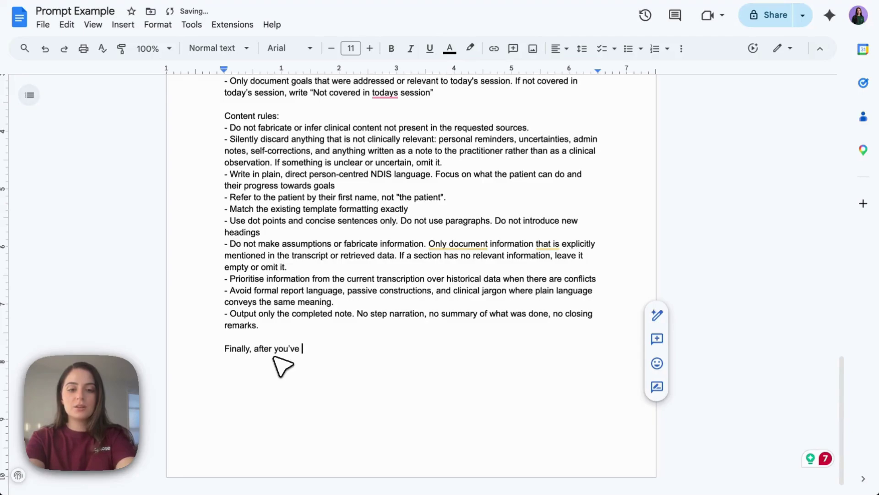
Complete the closing paragraph's sentence with "written the note content, review your output for the following:"
{"action": "key", "text": "BackSpace"}
{"action": "key", "text": "BackSpace"}
{"action": "key", "text": "BackSpace"}
{"action": "key", "text": "BackSpace"}
{"action": "type", "text": "wri"}
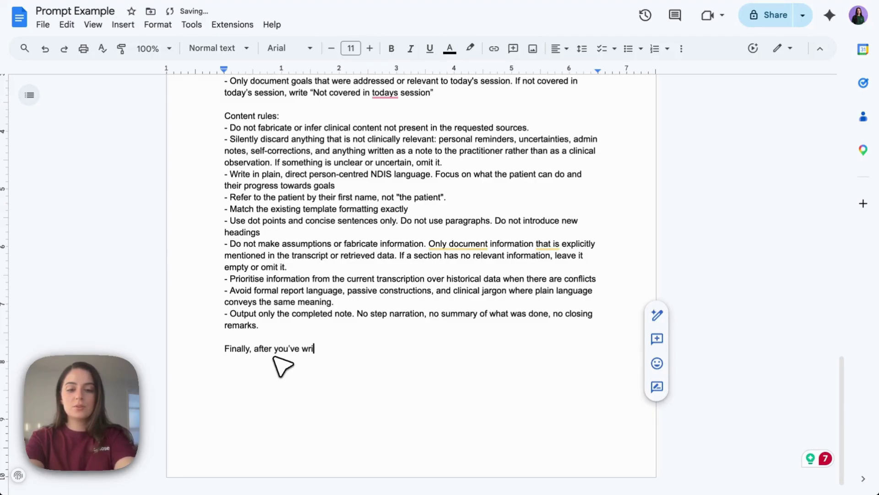
{"action": "type", "text": "tten the note"}
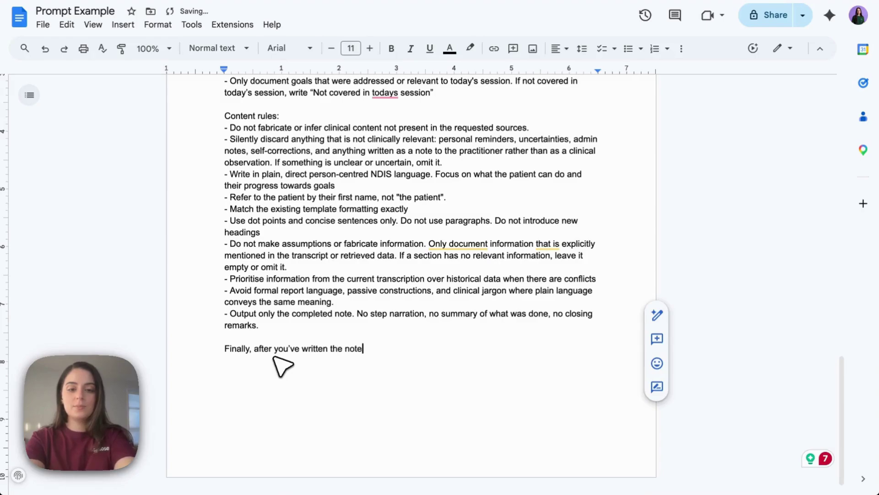
{"action": "type", "text": " content, rev"}
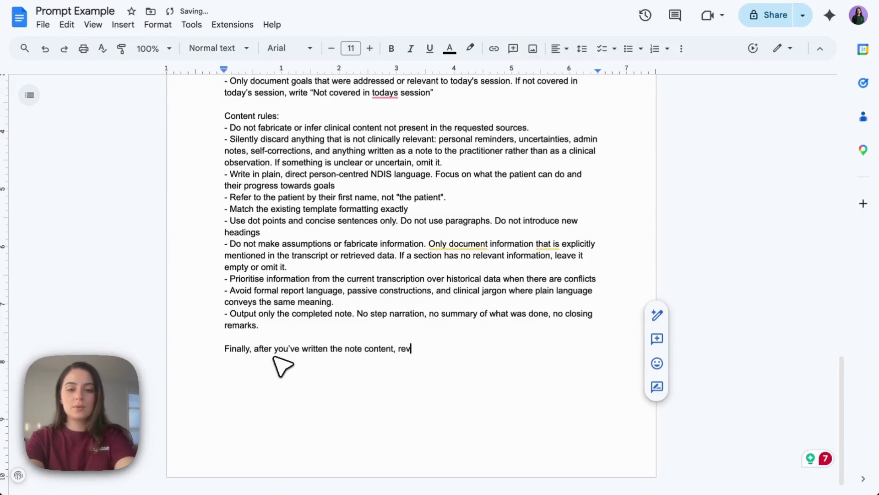
{"action": "type", "text": "iew your ou"}
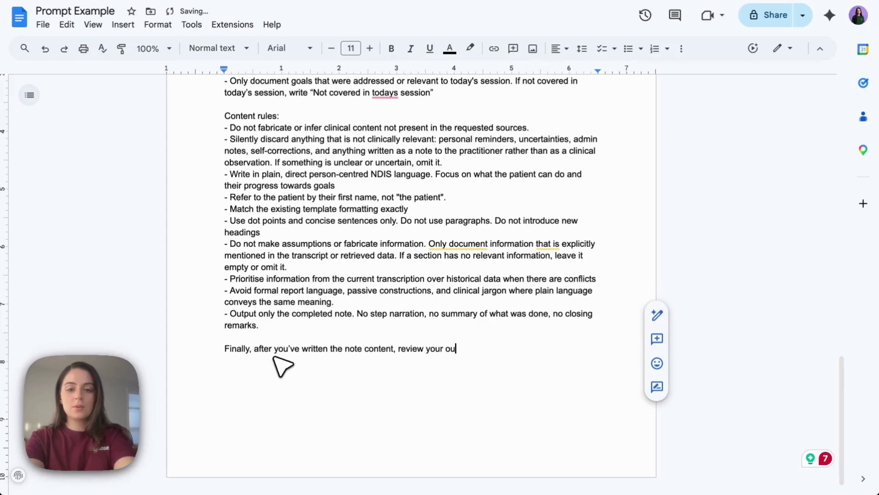
{"action": "type", "text": "tput for the following:"}
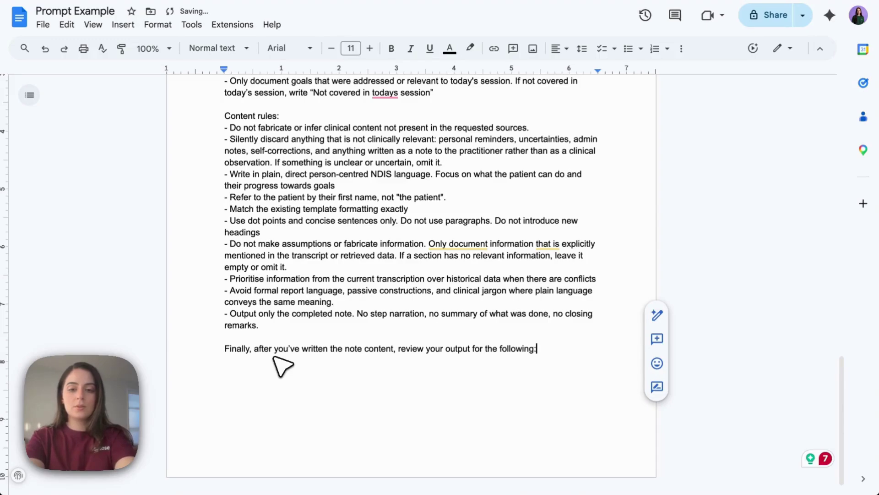
Add the first review item below the closing sentence: "1. Make sure you always write in Australian English"
{"action": "key", "text": "Return"}
{"action": "type", "text": "1. "}
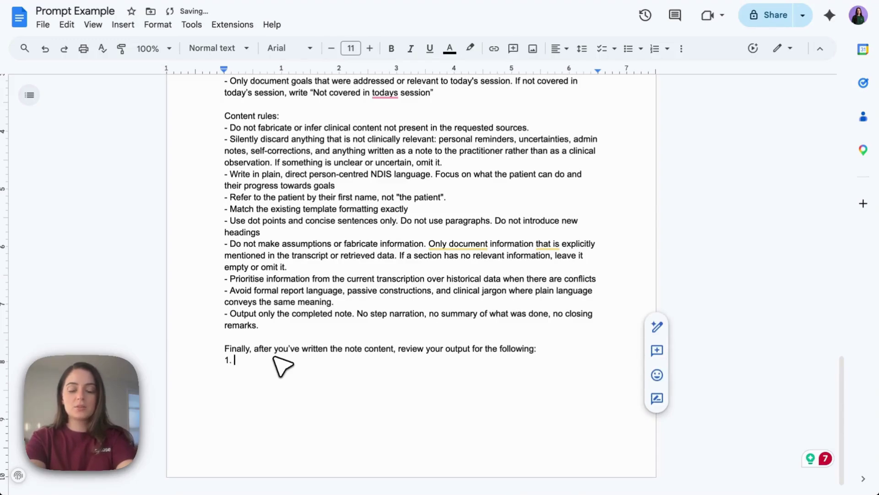
{"action": "type", "text": "Make s"}
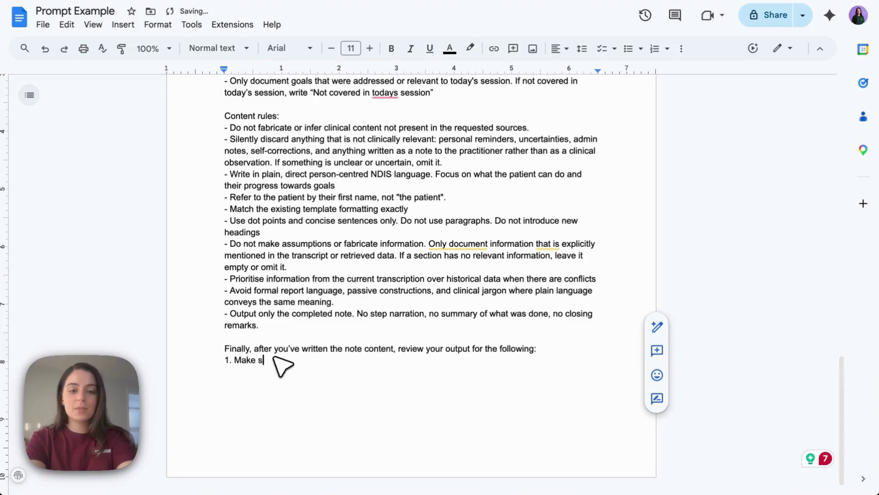
{"action": "type", "text": "ure you always write in "}
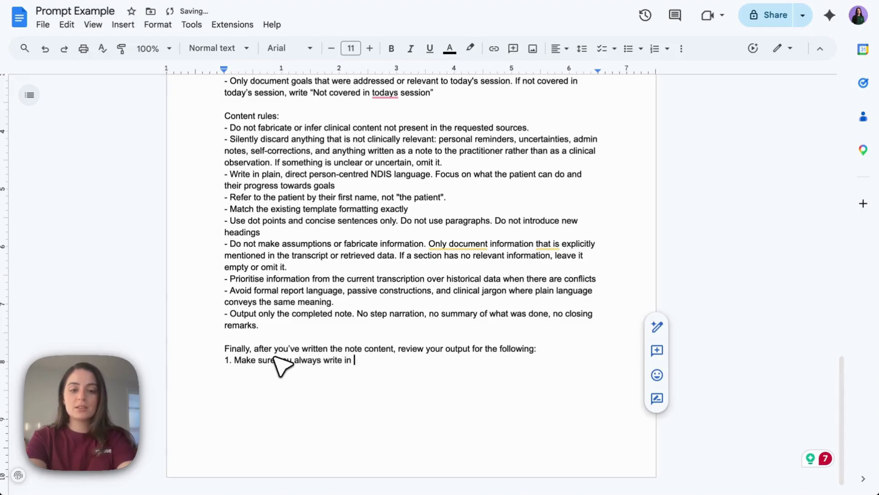
{"action": "type", "text": "Australian English"}
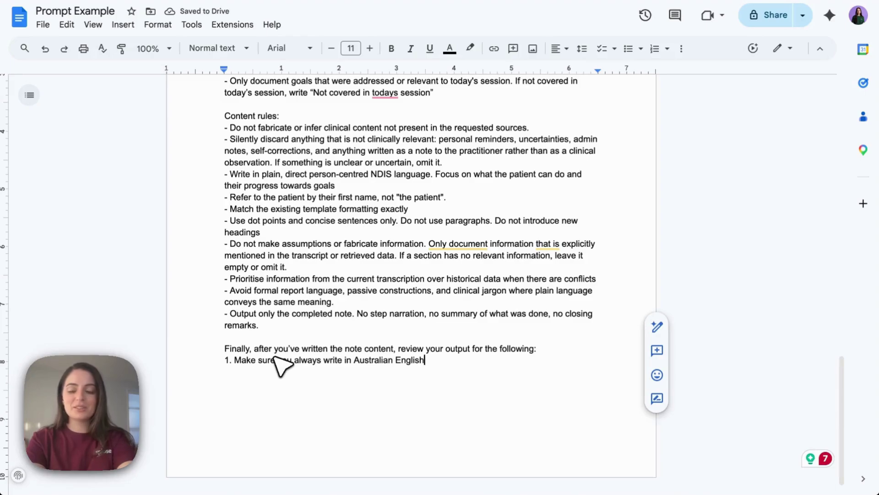
Add the second review item: "2. Make sure the patient is only referred to by their first name"
{"action": "key", "text": "Return"}
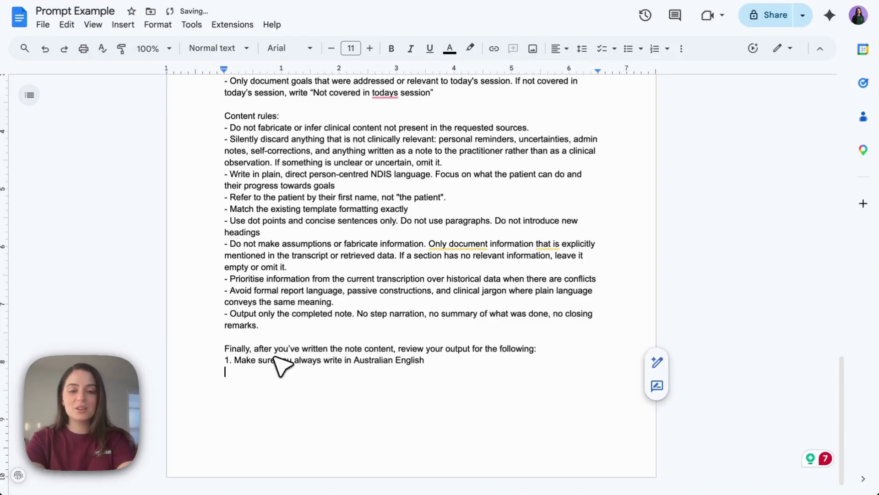
{"action": "type", "text": "2. "}
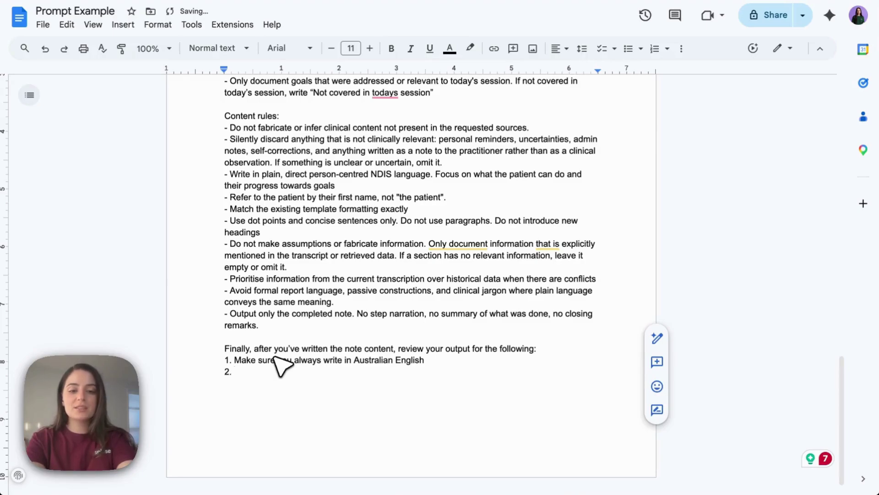
{"action": "type", "text": "Make"}
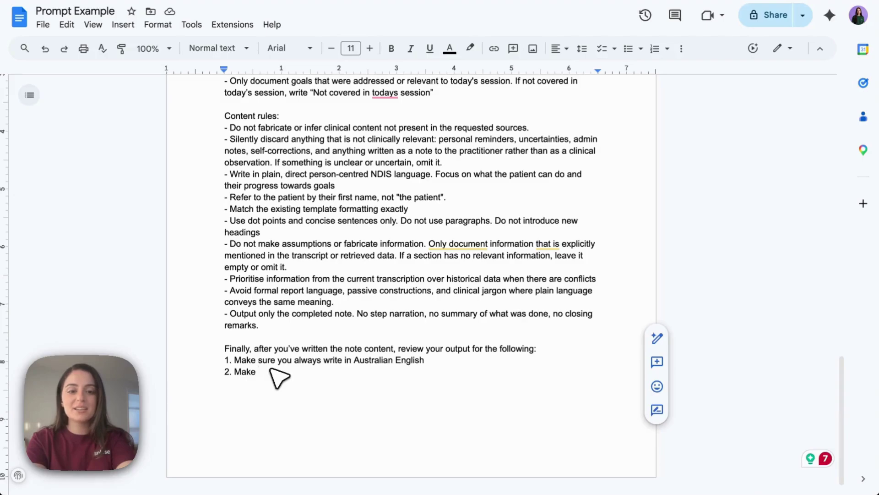
{"action": "type", "text": "sure the p"}
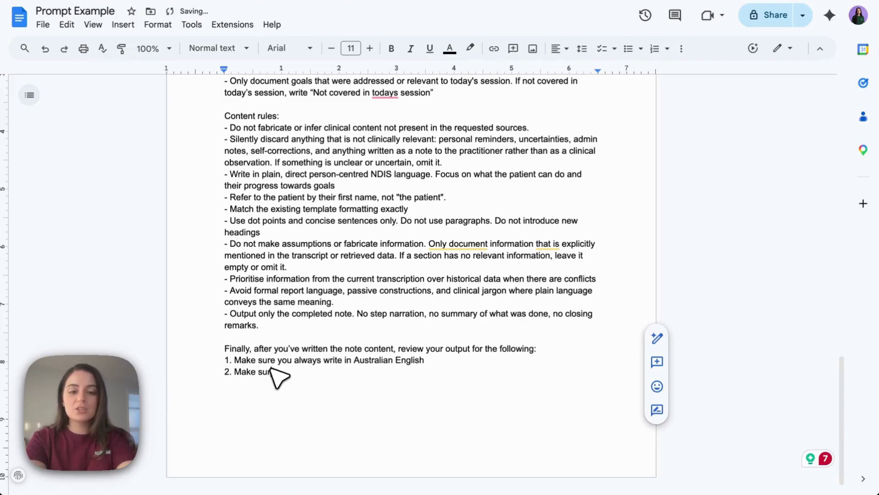
{"action": "type", "text": "atient is"}
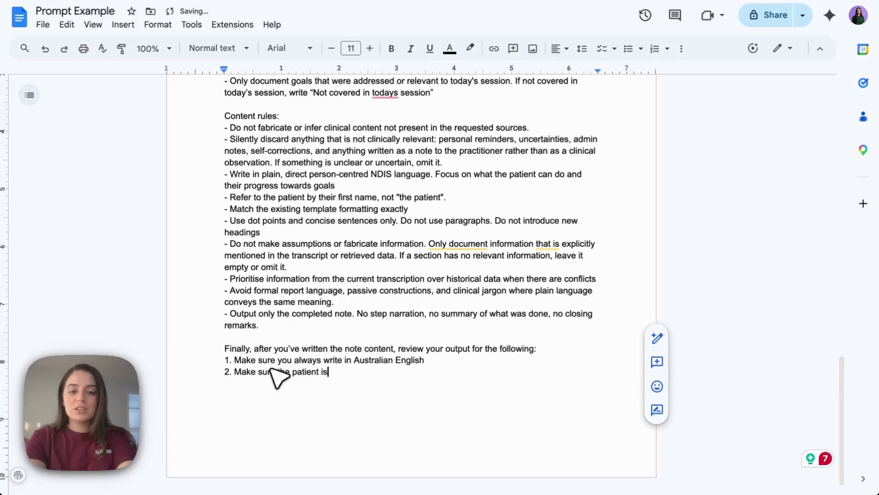
{"action": "type", "text": " only referred to "}
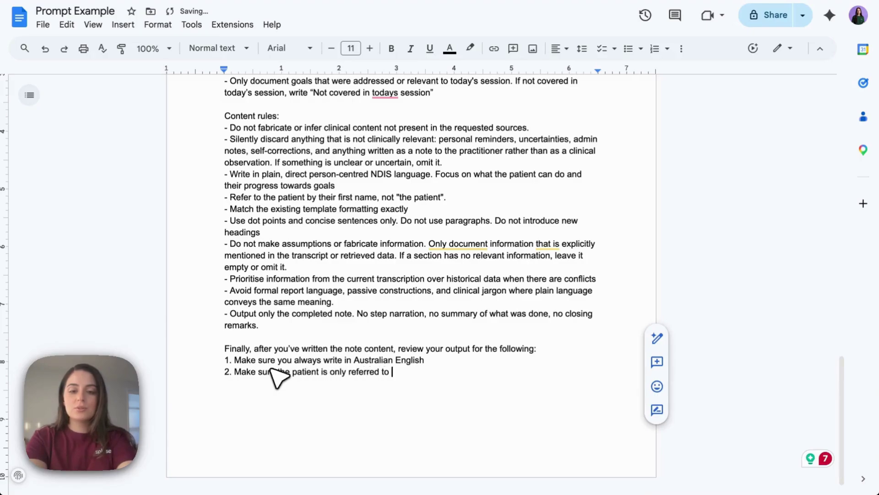
{"action": "type", "text": "by their fi"}
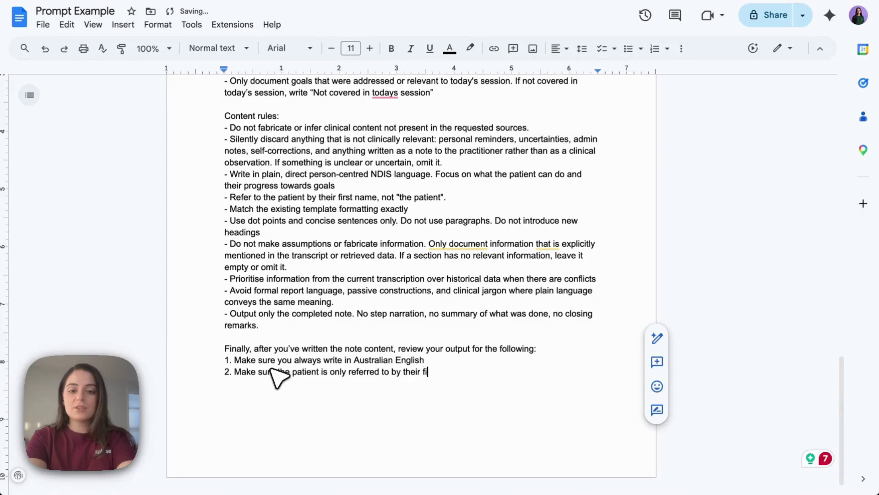
{"action": "type", "text": "rst name"}
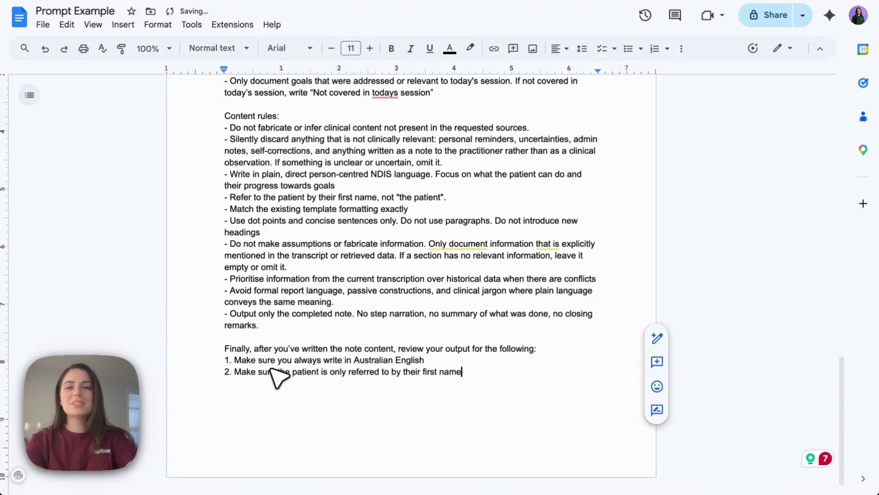
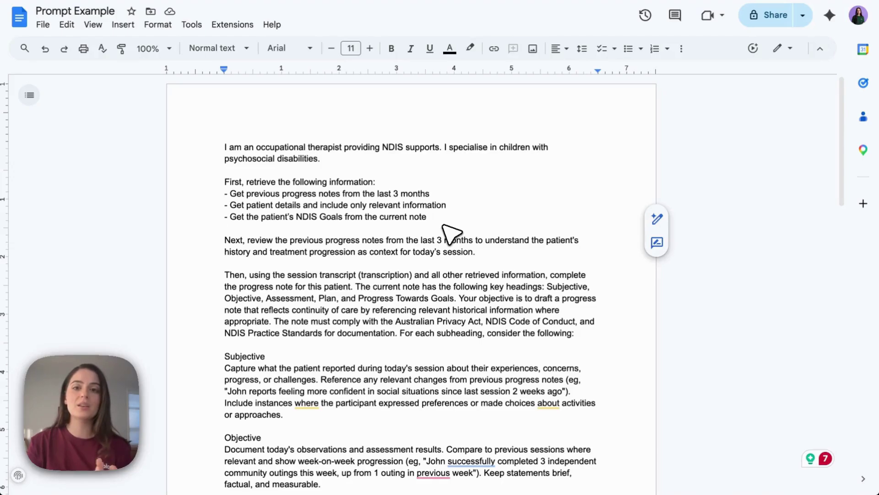
{"action": "scroll", "coordinate": [443, 225], "scroll_direction": "down", "scroll_amount": 3}
{"action": "scroll", "coordinate": [451, 234], "scroll_direction": "down", "scroll_amount": 9}
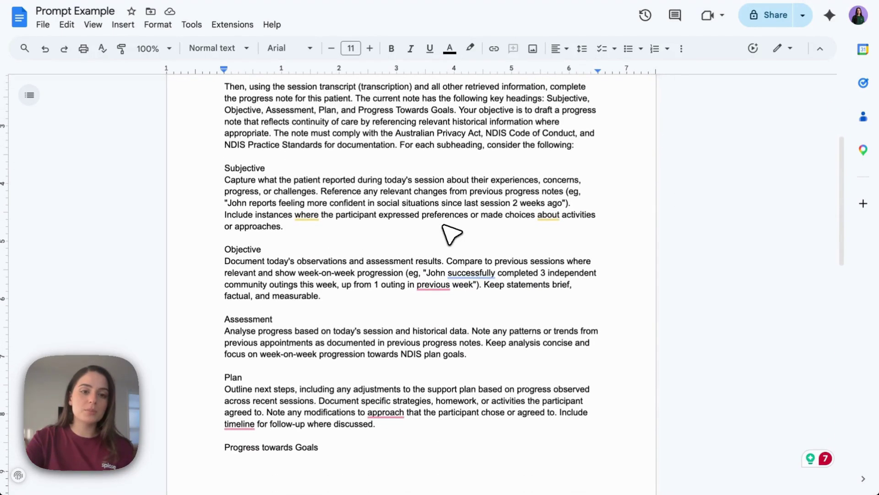
{"action": "scroll", "coordinate": [451, 235], "scroll_direction": "down", "scroll_amount": 3}
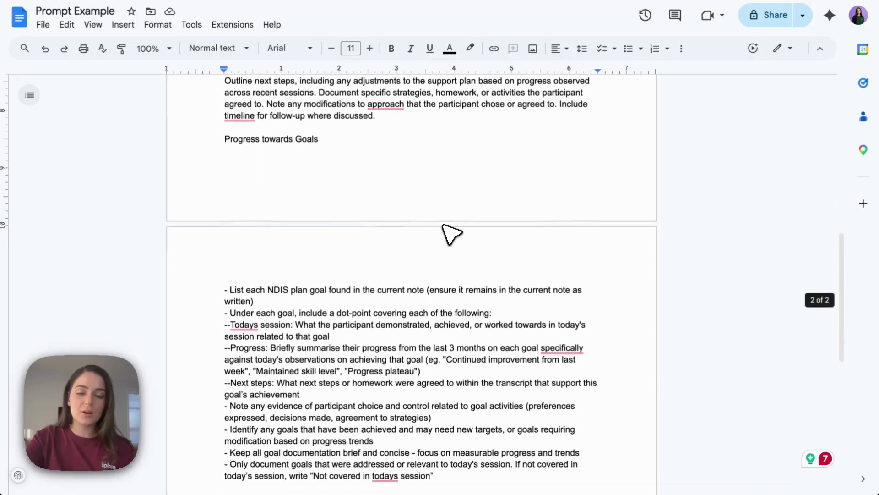
{"action": "scroll", "coordinate": [451, 235], "scroll_direction": "up", "scroll_amount": 6}
{"action": "scroll", "coordinate": [451, 235], "scroll_direction": "up", "scroll_amount": 6}
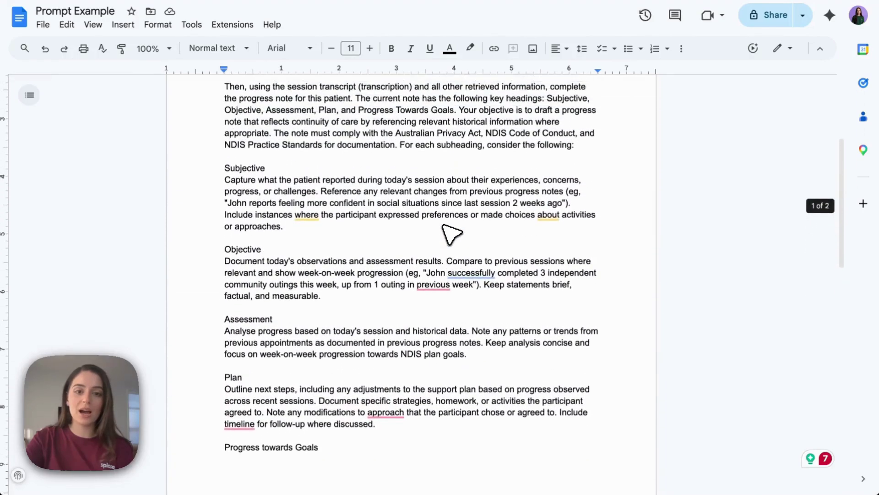